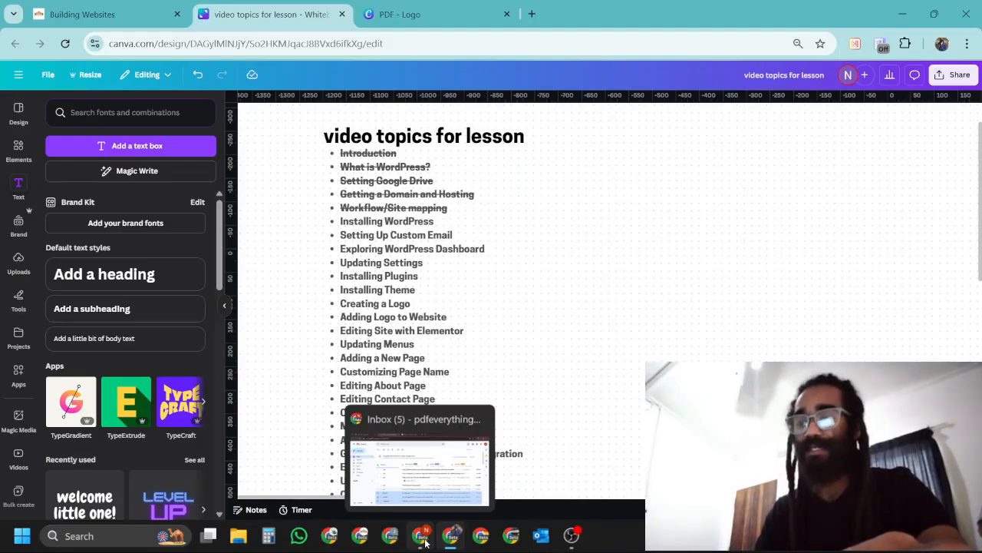
Switch to Gmail, open the forwarded "Everything you need to know about Hosting with Axxess" email, and follow its control panel URL.
left_click(426, 543)
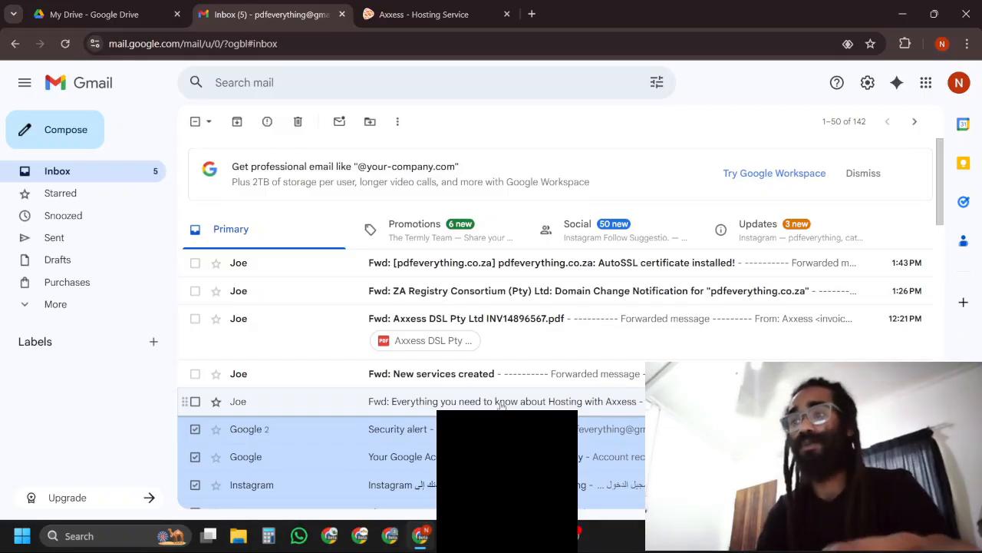
left_click(542, 407)
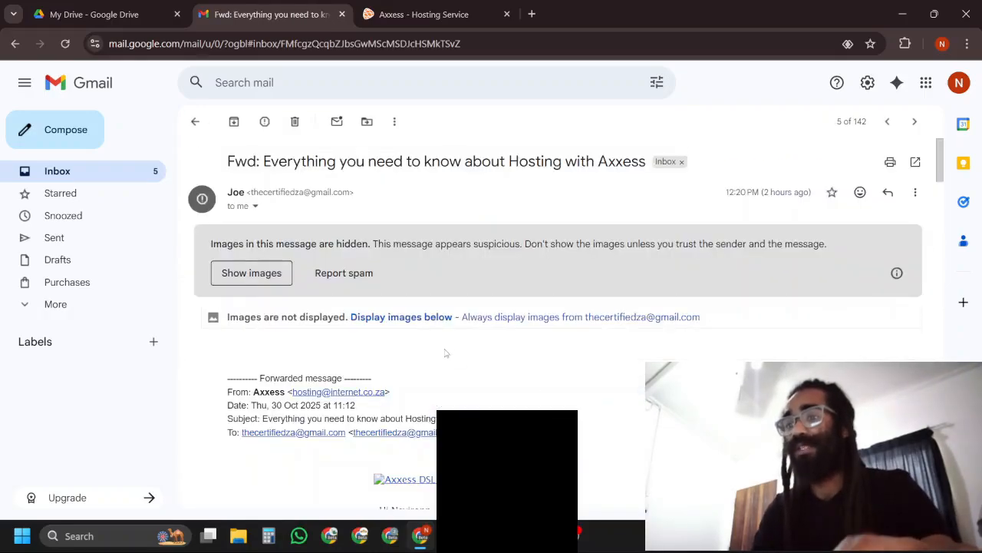
scroll(618, 302, "down", 5)
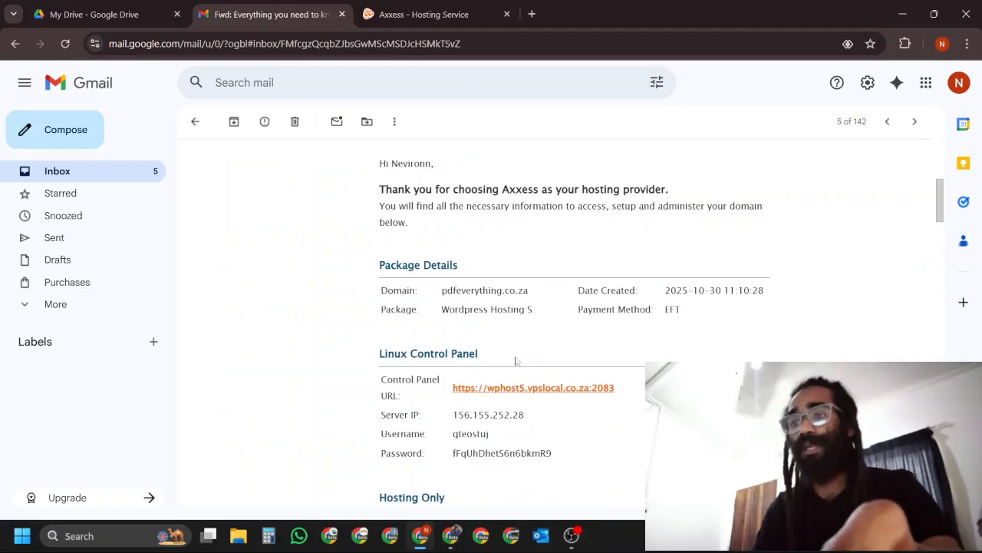
left_click(575, 388)
left_click(460, 341)
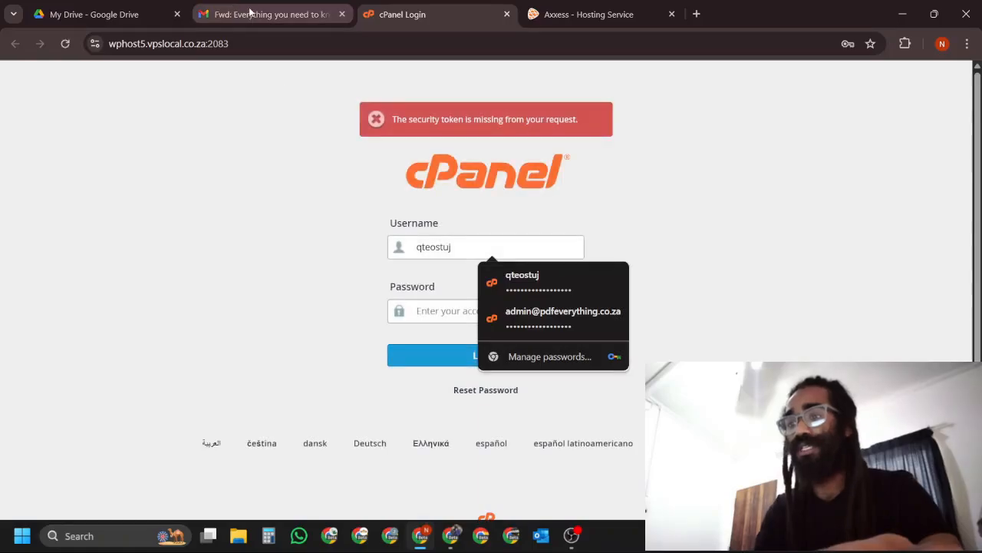
Check the hosting credentials in the email and log in to cPanel by filling in the account password.
left_click(253, 14)
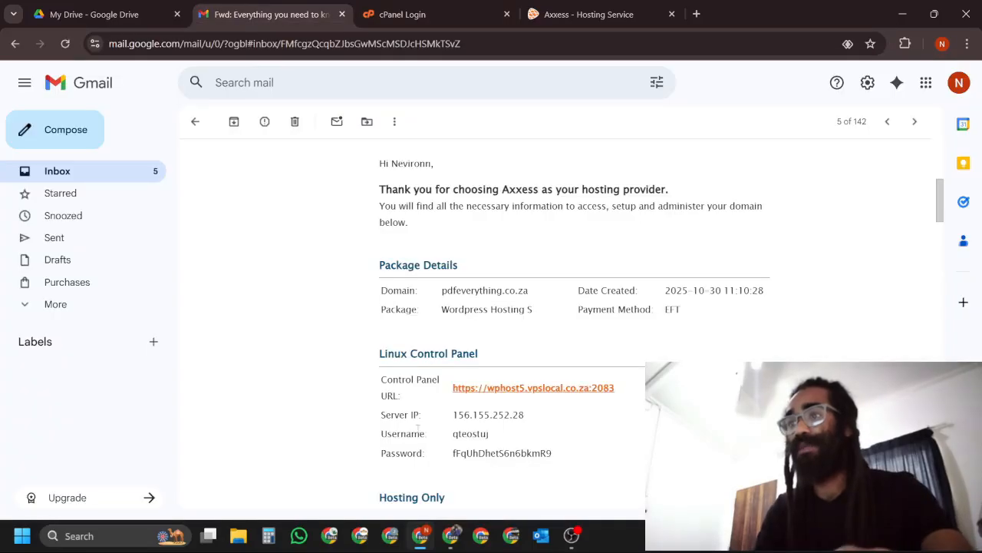
left_click(407, 14)
left_click(481, 310)
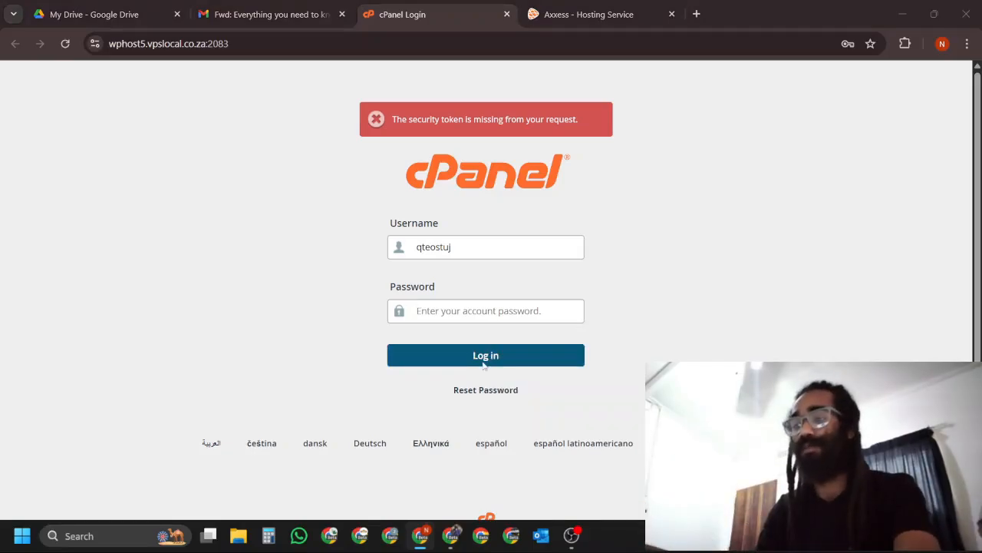
type("••••••••")
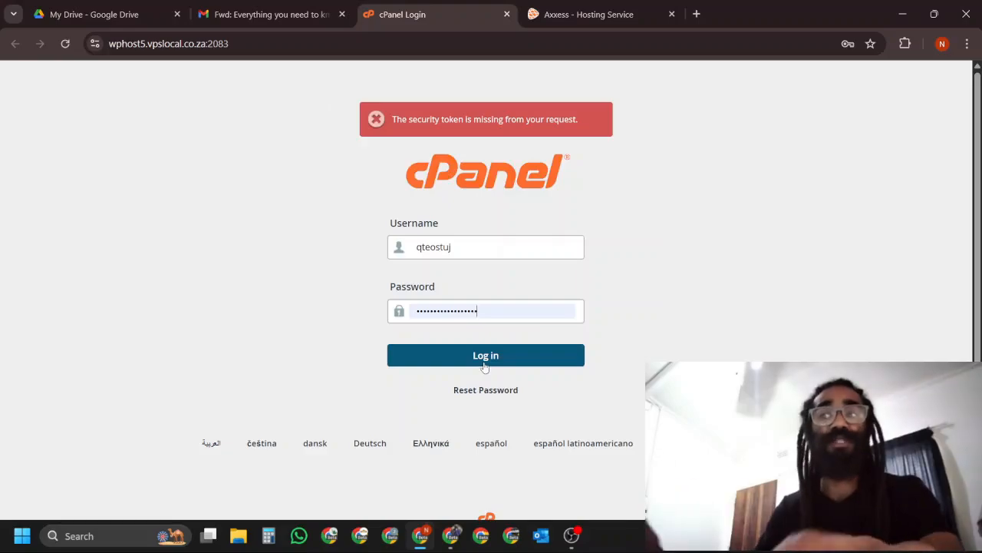
left_click(484, 358)
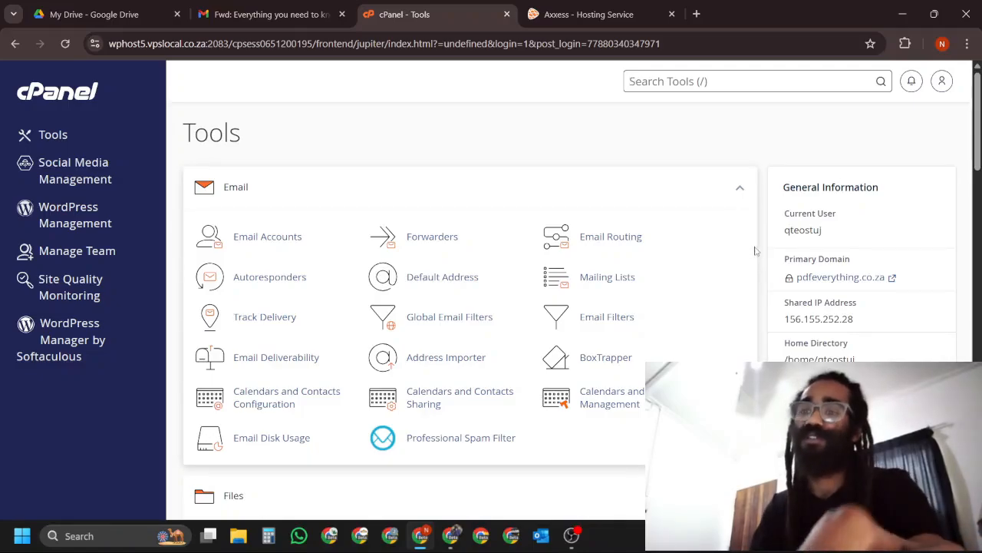
Look over the tool groups on the cPanel Tools page, from Email down to Databases and Domains.
scroll(751, 254, "down", 3)
scroll(752, 269, "up", 3)
scroll(755, 288, "down", 3)
scroll(755, 289, "down", 3)
scroll(755, 287, "up", 1)
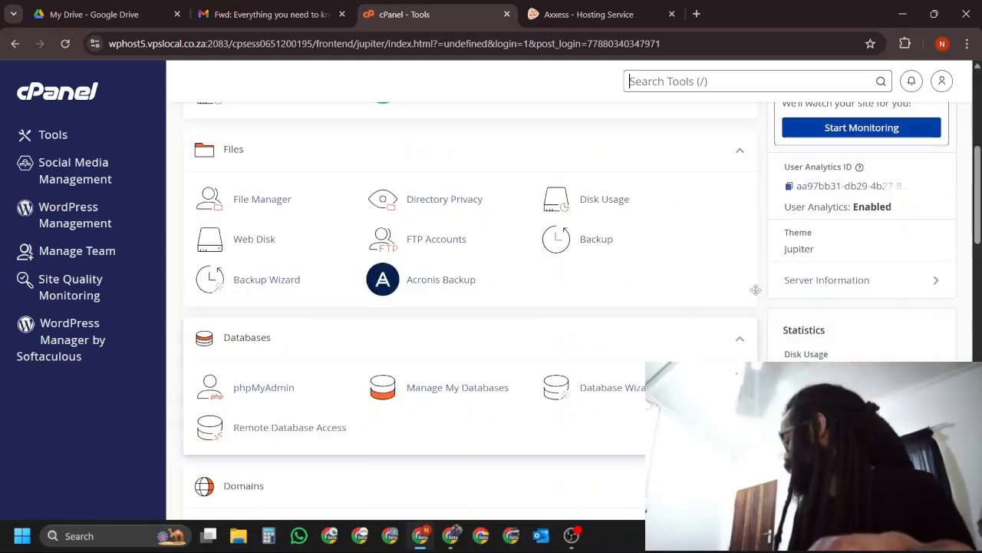
scroll(758, 292, "up", 5)
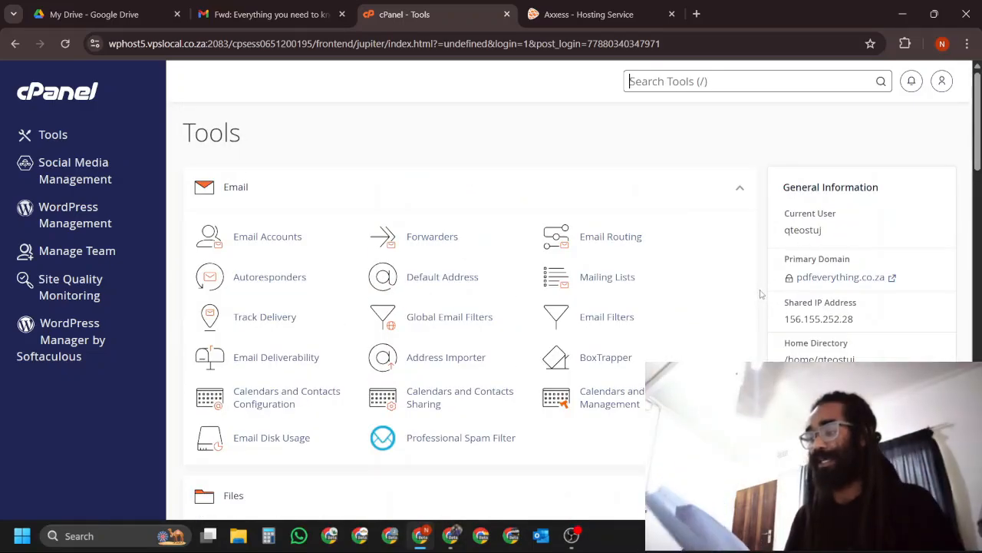
key("slash")
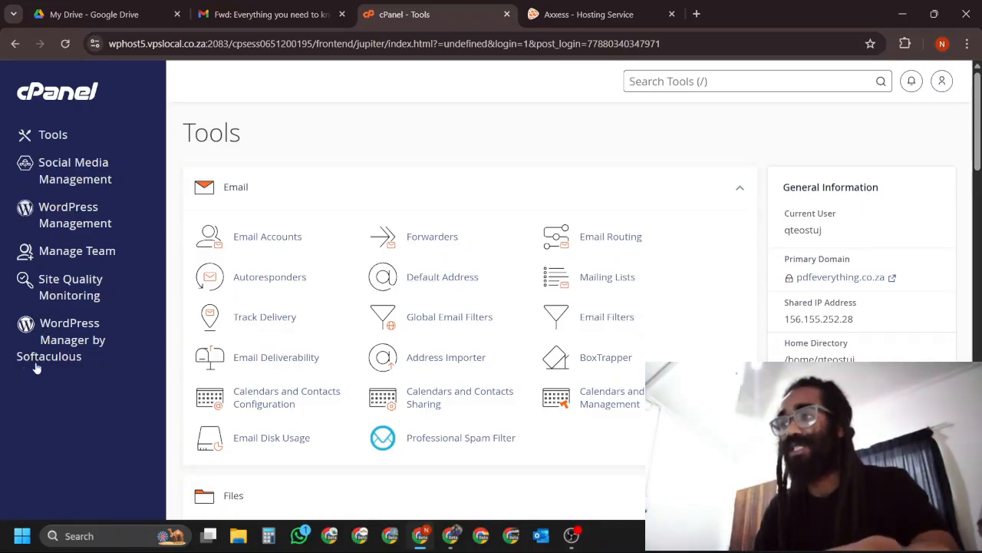
Open WordPress Manager by Softaculous, start a fresh WordPress installation, and dismiss the tip banner.
left_click(73, 344)
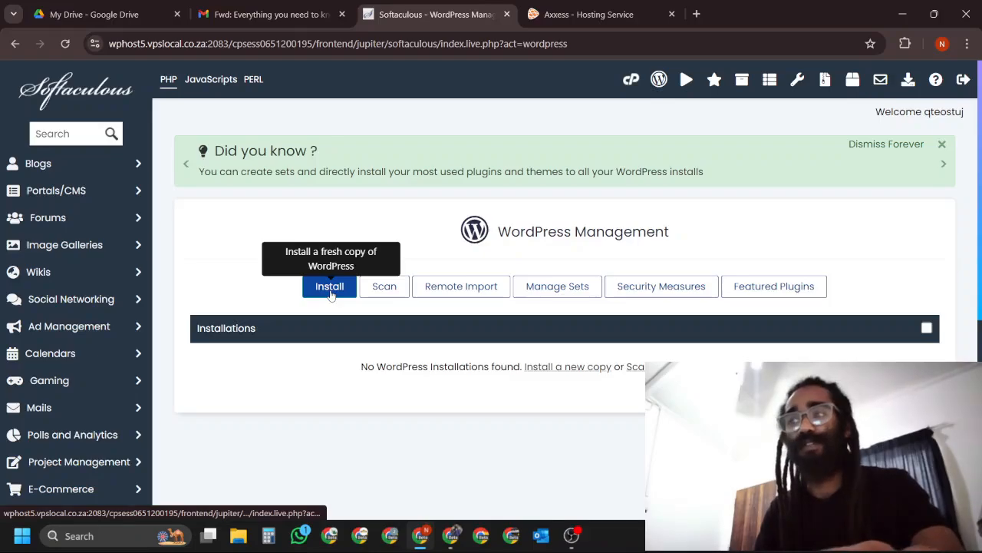
left_click(330, 287)
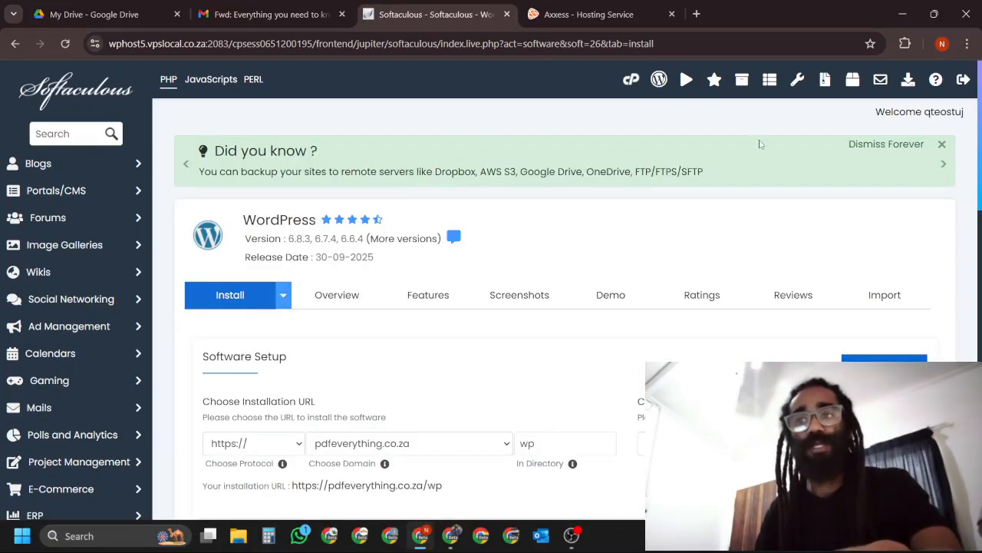
left_click(944, 145)
Clear the installation directory "wp" so WordPress installs directly at the root of pdfeverything.co.za.
scroll(680, 274, "down", 1)
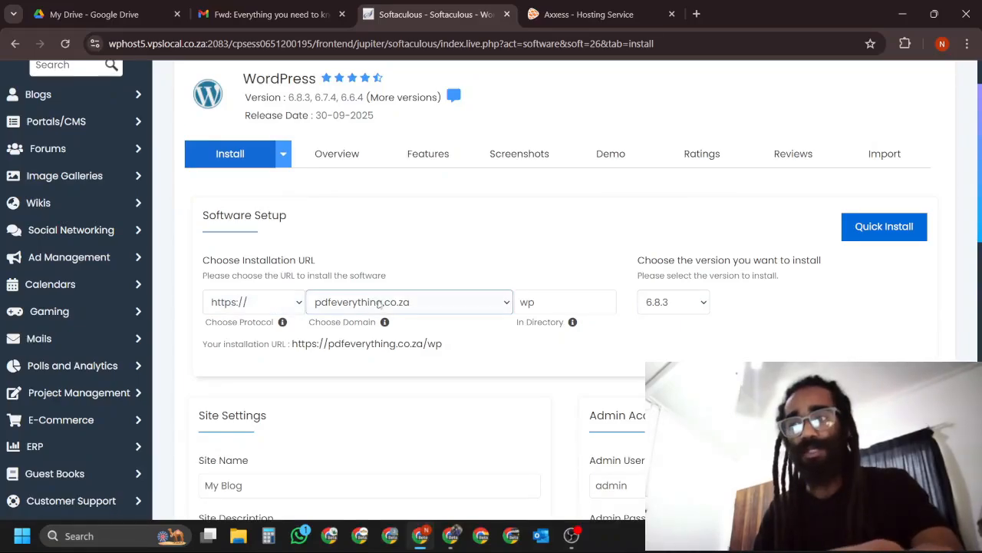
left_click(555, 300)
key("BackSpace")
key("BackSpace")
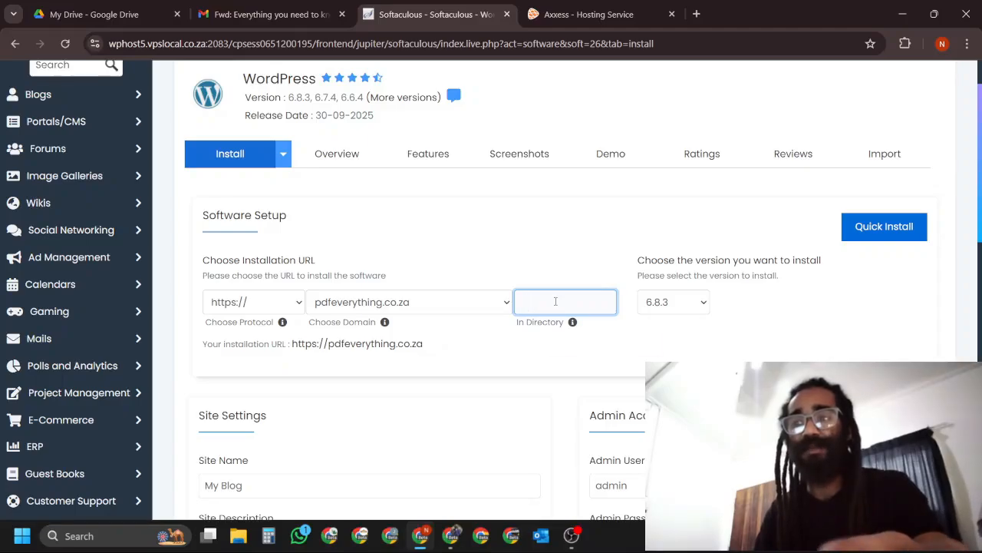
scroll(556, 301, "up", 2)
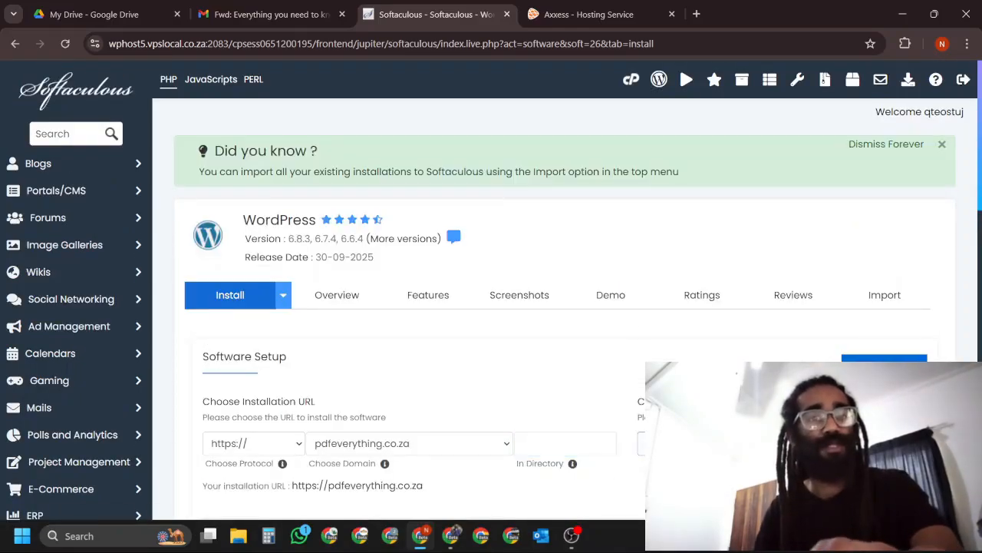
scroll(552, 307, "down", 1)
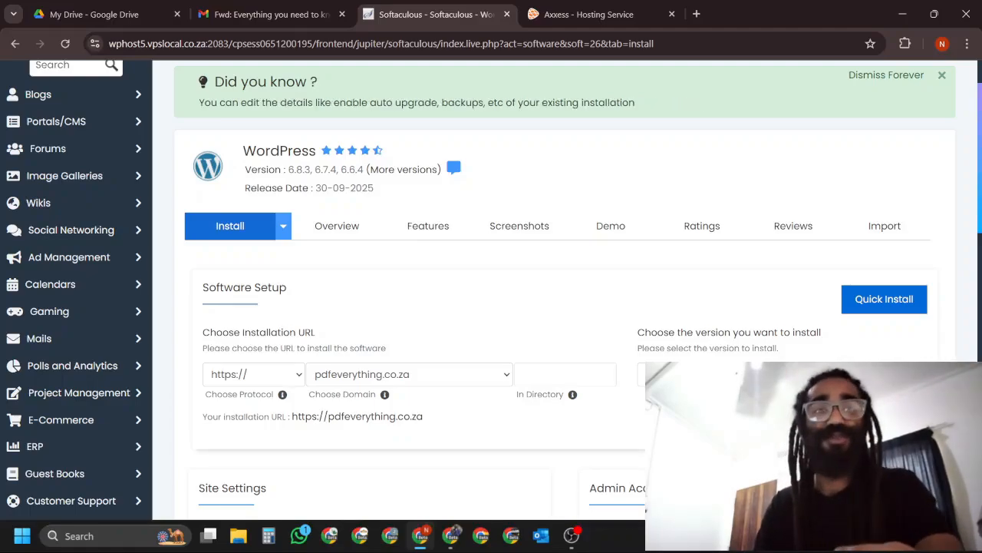
Replace the default site name in the Site Settings with "PDF Everything".
scroll(492, 292, "down", 1)
scroll(491, 292, "down", 1)
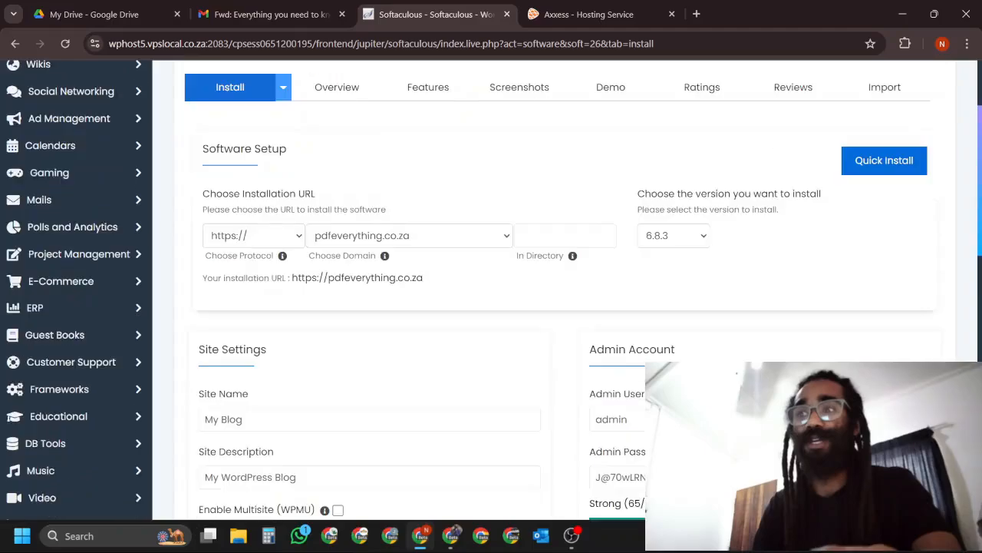
scroll(491, 292, "down", 1)
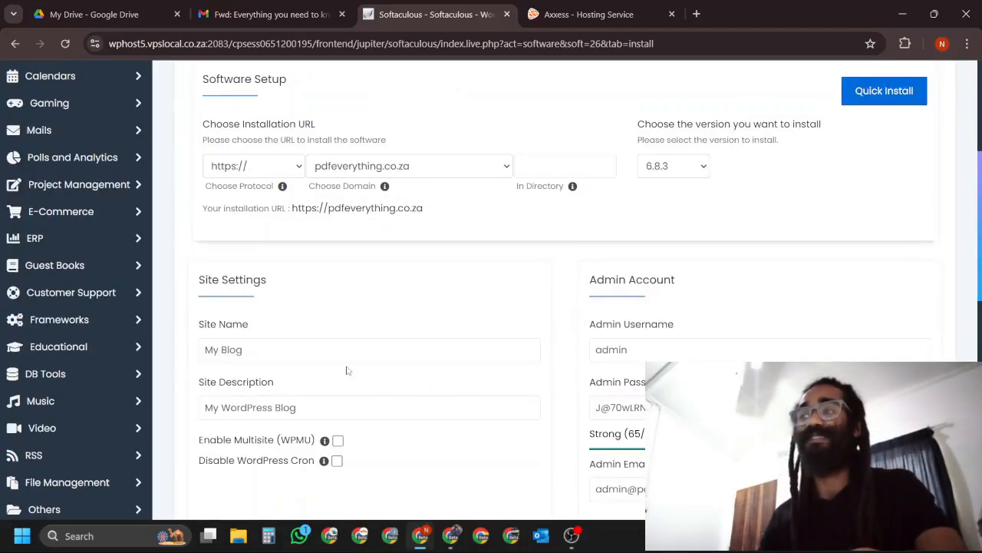
left_click(272, 349)
left_click_drag(248, 350, 201, 350)
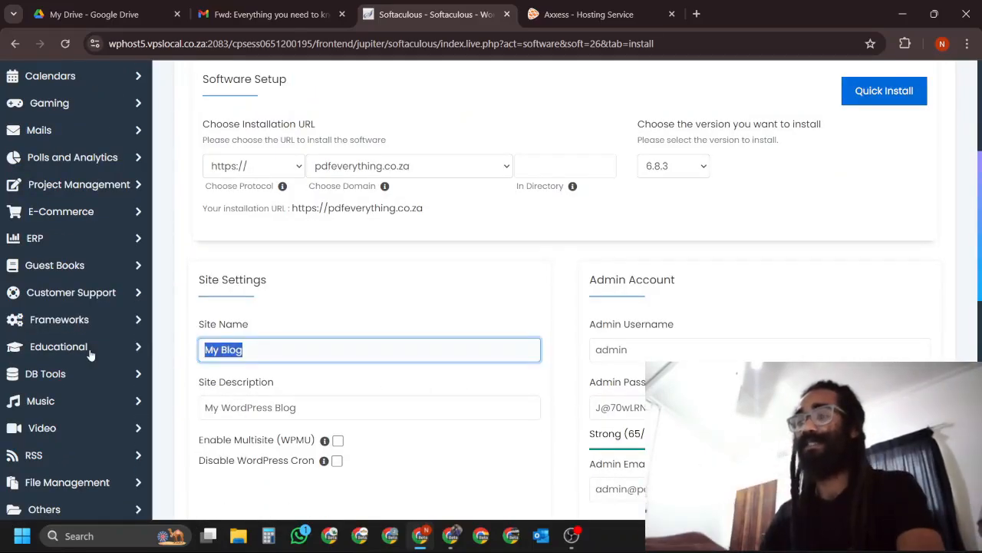
type("PDF")
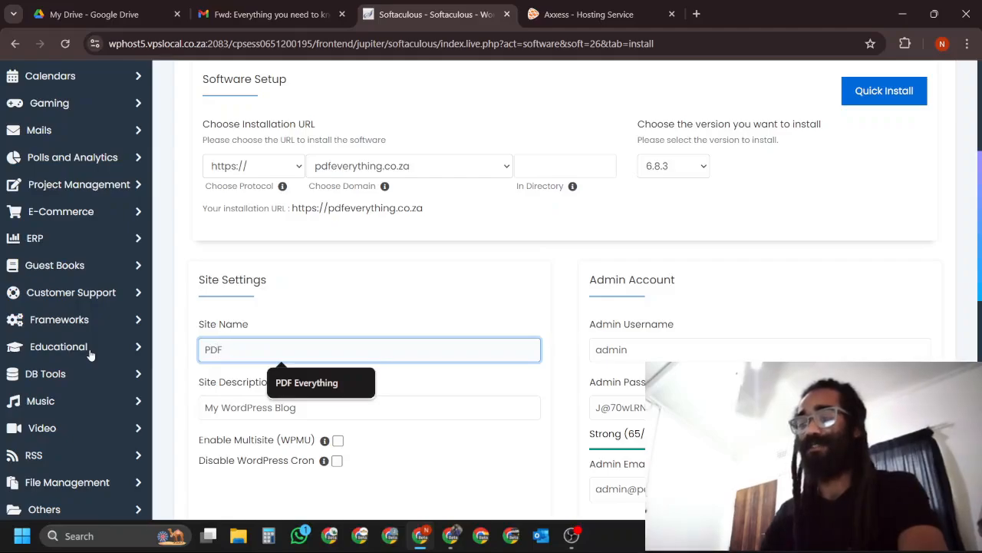
type(" Everything")
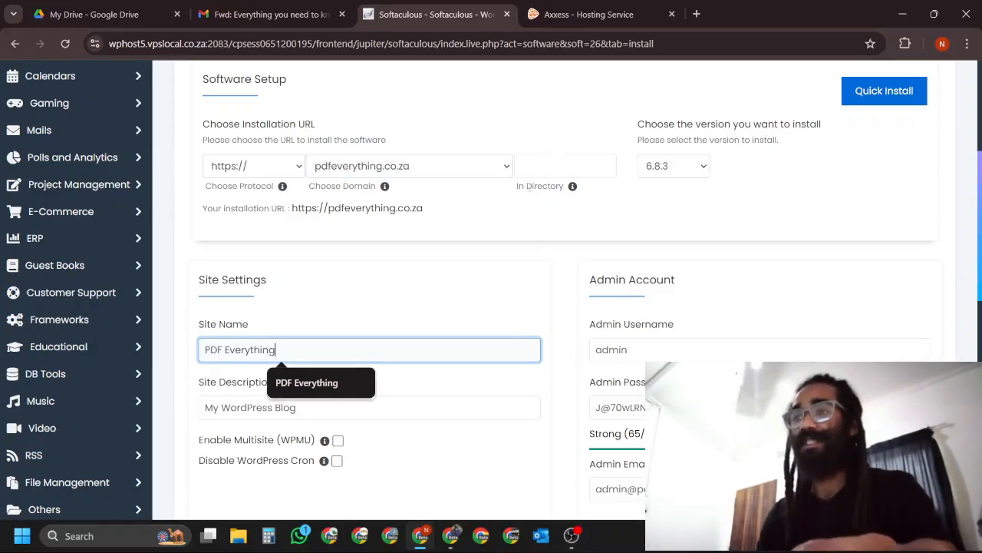
Recheck the empty In Directory field and read its help note.
left_click_drag(518, 192, 594, 204)
left_click(559, 165)
left_click(715, 234)
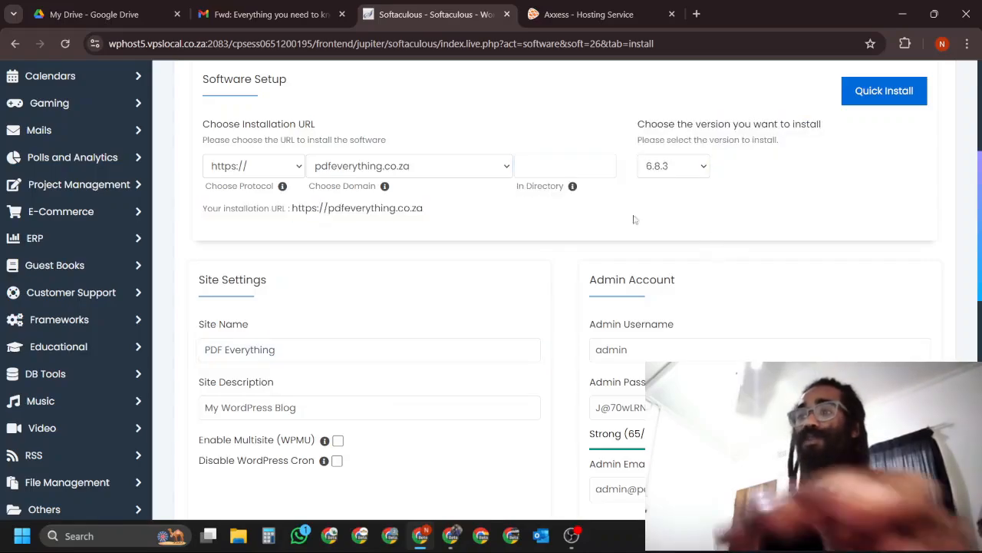
mouse_move(572, 190)
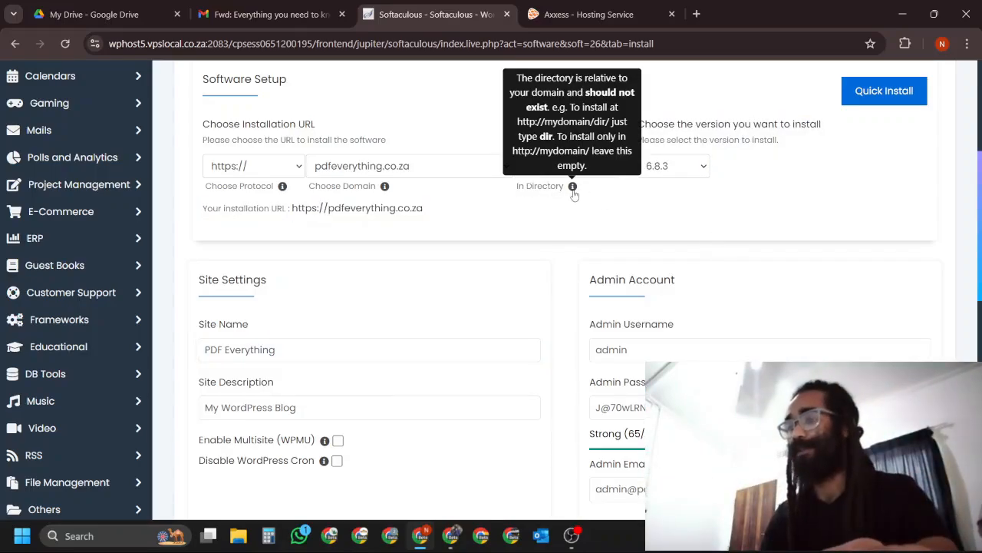
Clear the site description and replace the default admin username with the hosting account's username from the clipboard history.
left_click_drag(300, 407, 163, 384)
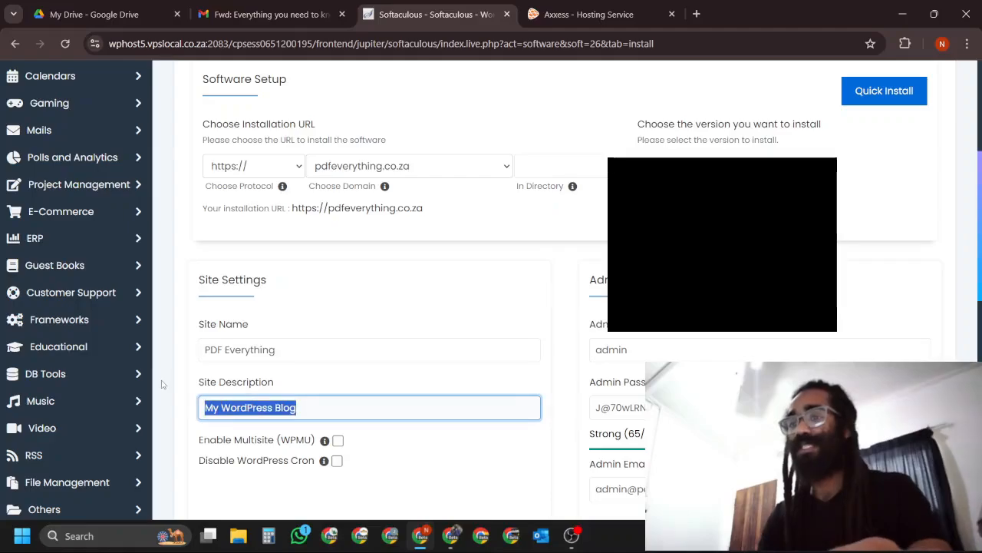
key("BackSpace")
left_click_drag(670, 353, 573, 352)
key("BackSpace")
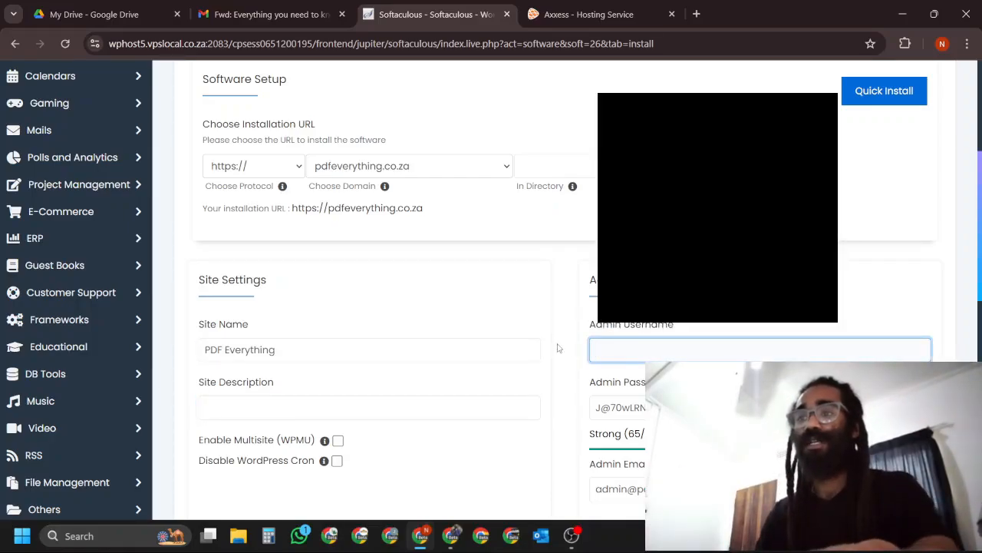
key("super+period")
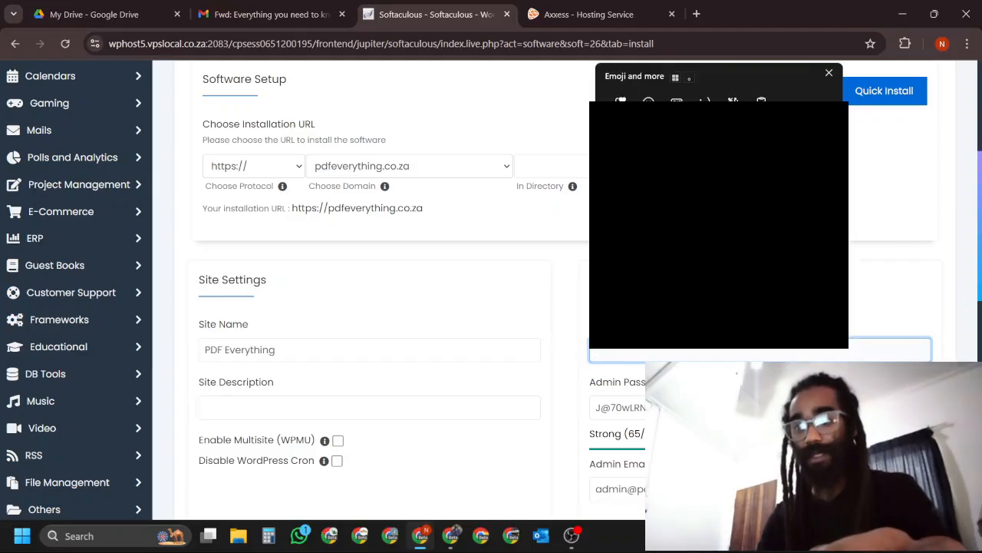
key("Return")
Replace the generated admin password by pasting the hosting account password from the clipboard history.
left_click_drag(683, 407, 563, 412)
scroll(562, 411, "down", 1)
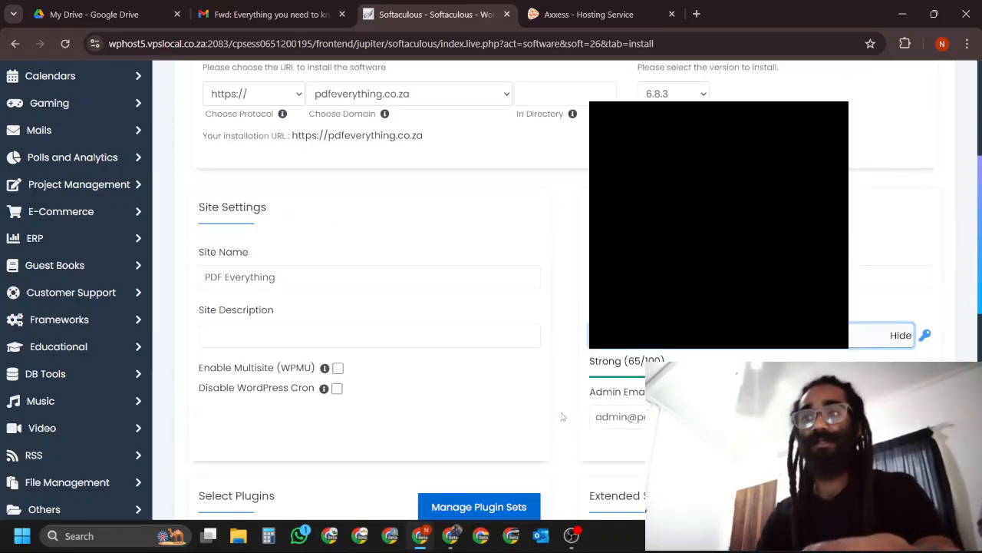
key("super+v")
left_click(706, 166)
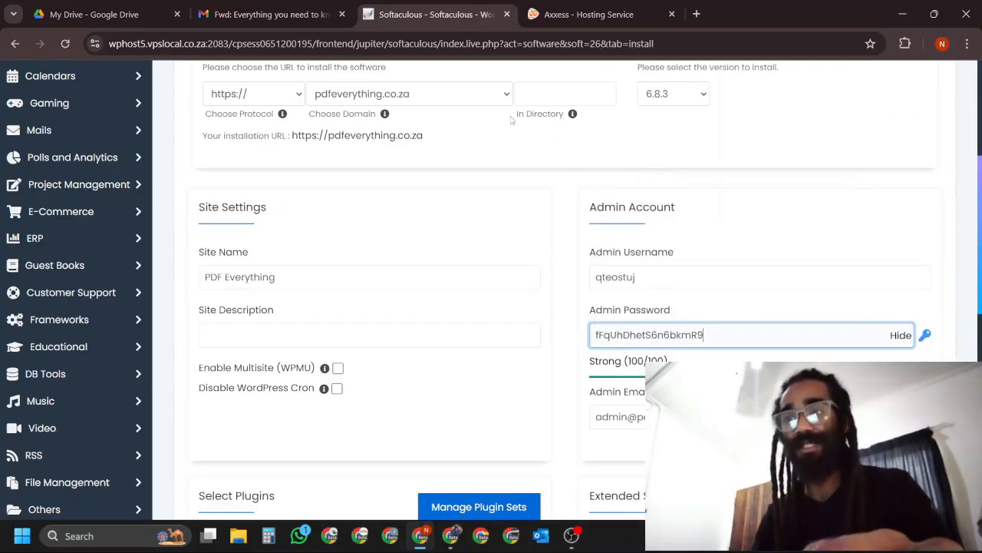
left_click(690, 384)
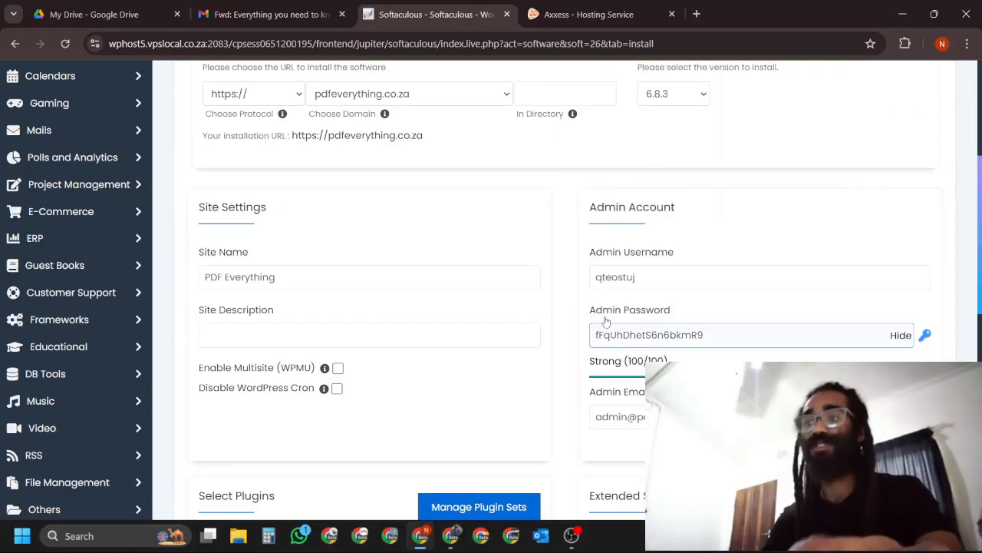
Deselect the Cookie Consent Banner, AI Assistant Onboarding, Backups and Improve Page Speed plugins.
scroll(607, 320, "down", 1)
scroll(578, 365, "up", 1)
scroll(573, 362, "down", 3)
left_click(535, 284)
left_click(354, 284)
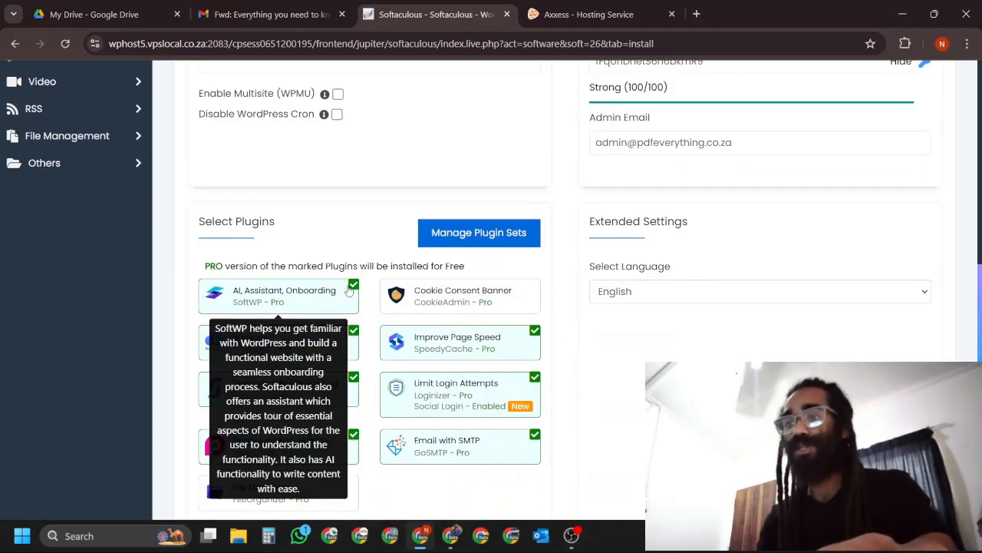
left_click(354, 331)
left_click(535, 332)
Deselect the Improve Website Ranking, Limit Login Attempts, Drag and Drop website (Pagelayer) and Email with SMTP plugins.
left_click(352, 376)
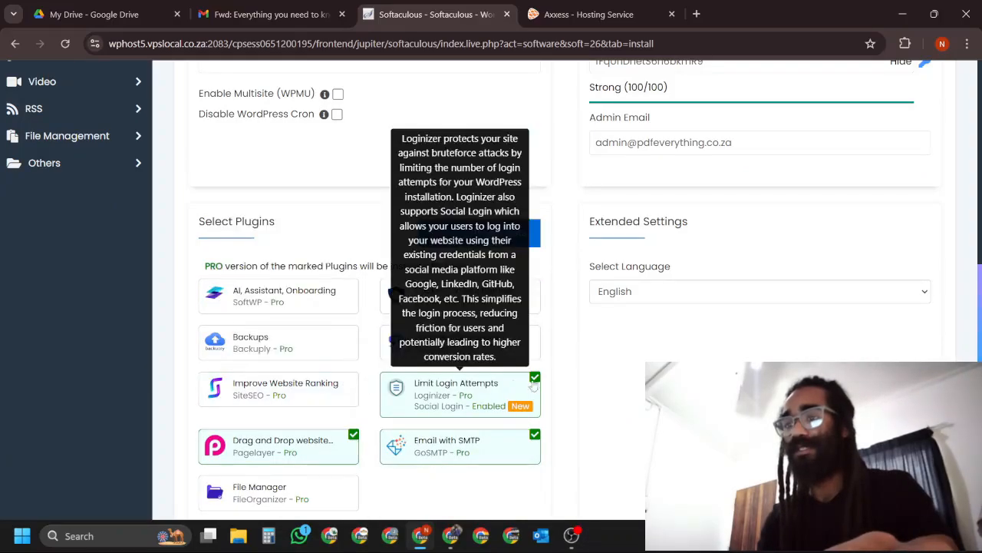
left_click(535, 377)
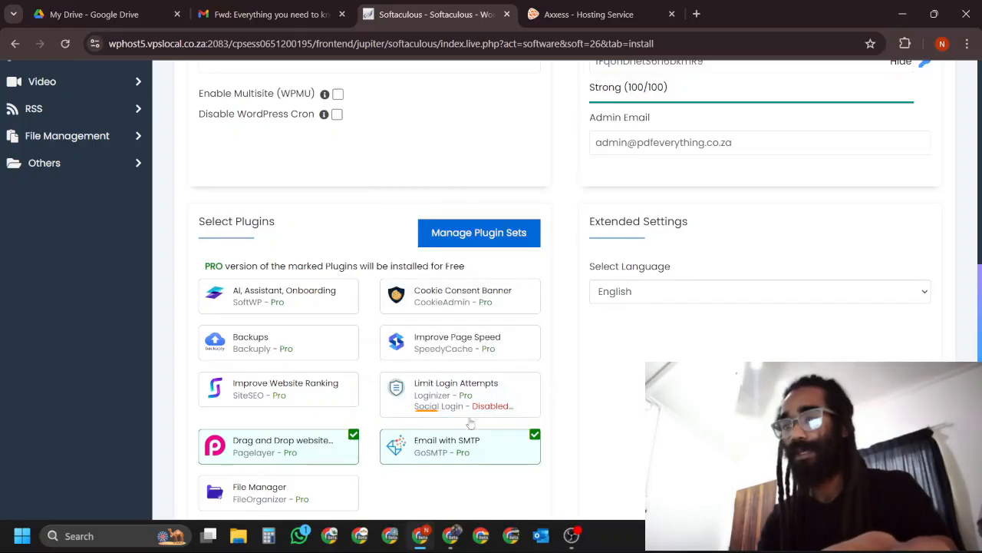
left_click(354, 434)
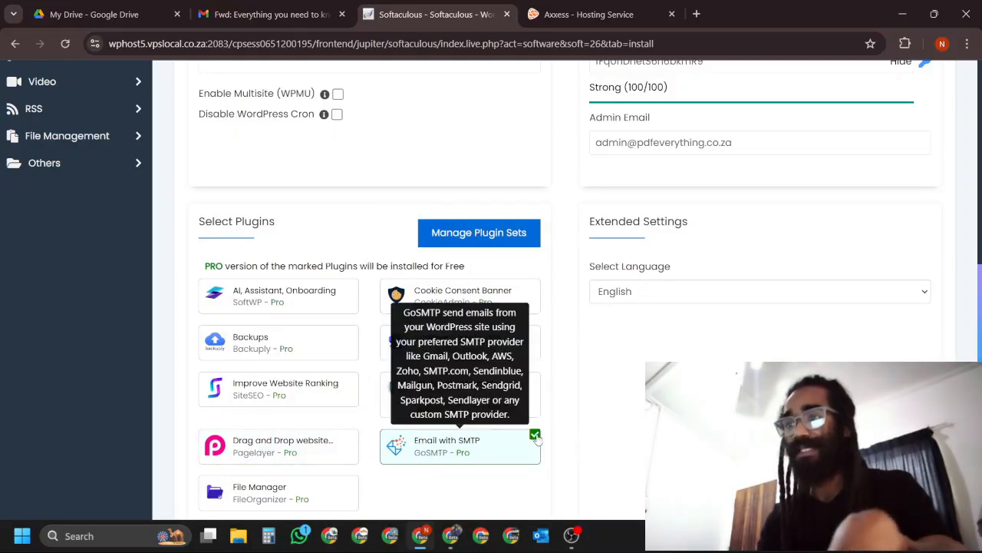
left_click(536, 436)
scroll(623, 368, "down", 3)
scroll(749, 263, "up", 3)
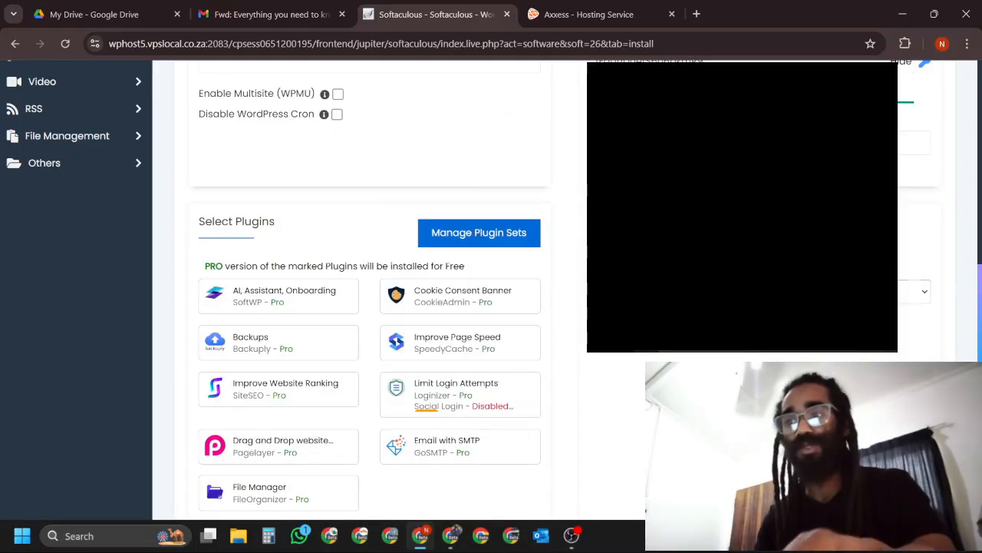
Review the software, site and admin settings for pdfeverything.co.za and start the WordPress installation.
scroll(544, 311, "down", 1)
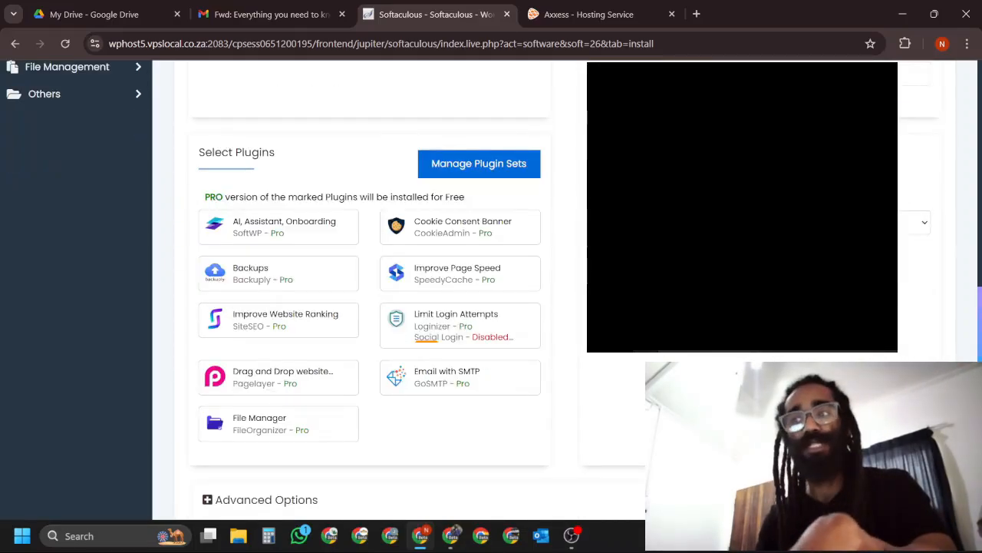
scroll(709, 343, "down", 3)
scroll(709, 342, "up", 4)
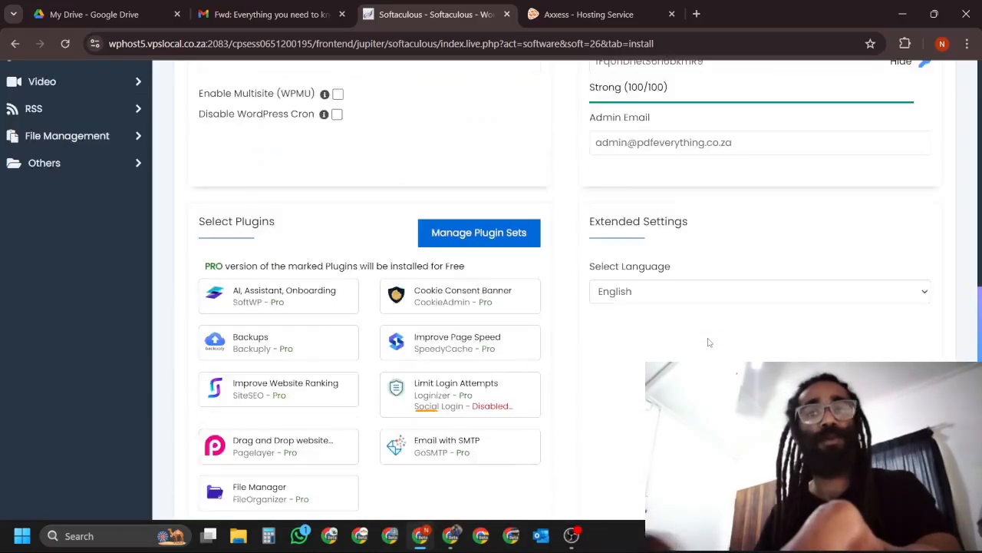
scroll(709, 342, "up", 1)
scroll(696, 349, "up", 5)
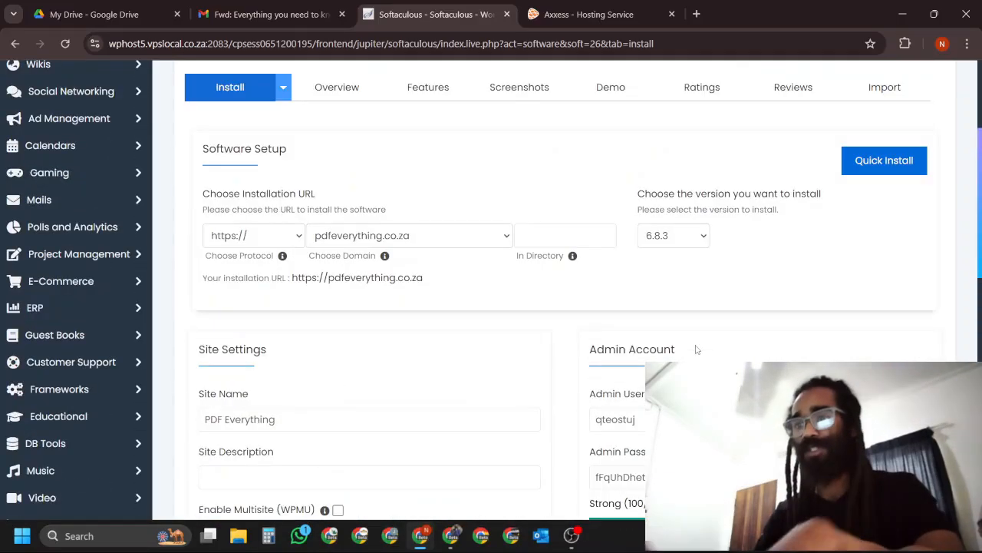
scroll(697, 349, "down", 10)
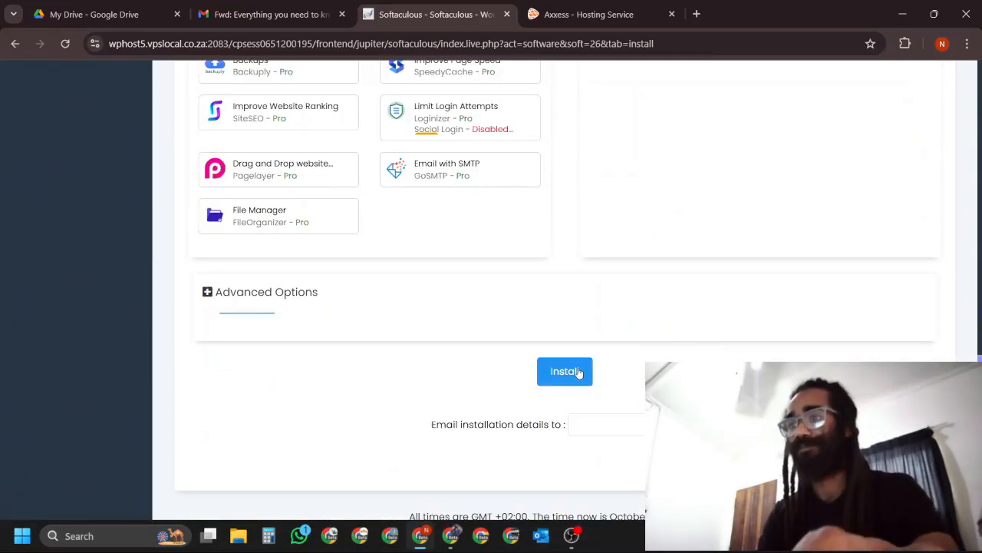
left_click(567, 372)
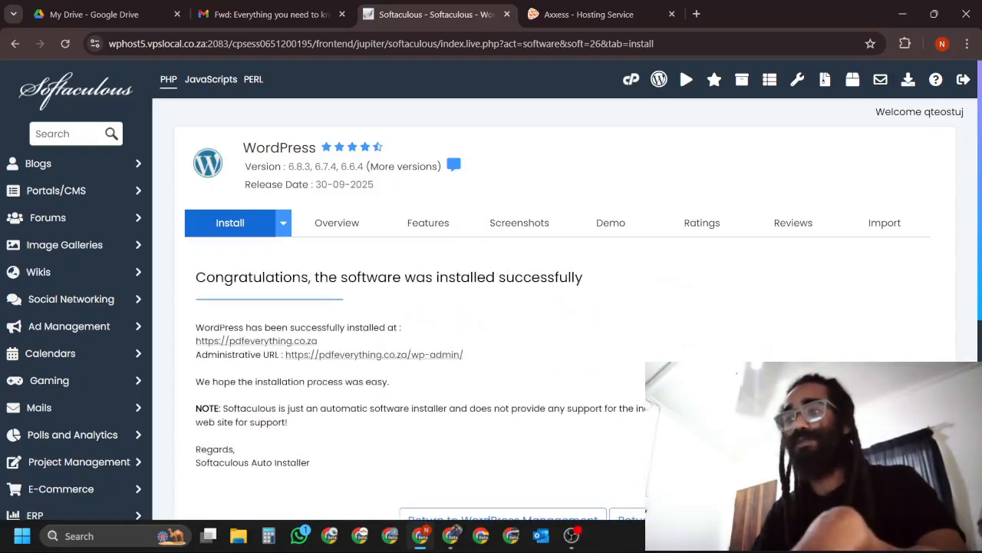
Go from the installation confirmation back to the Softaculous WordPress Management overview and look through it.
scroll(565, 307, "down", 2)
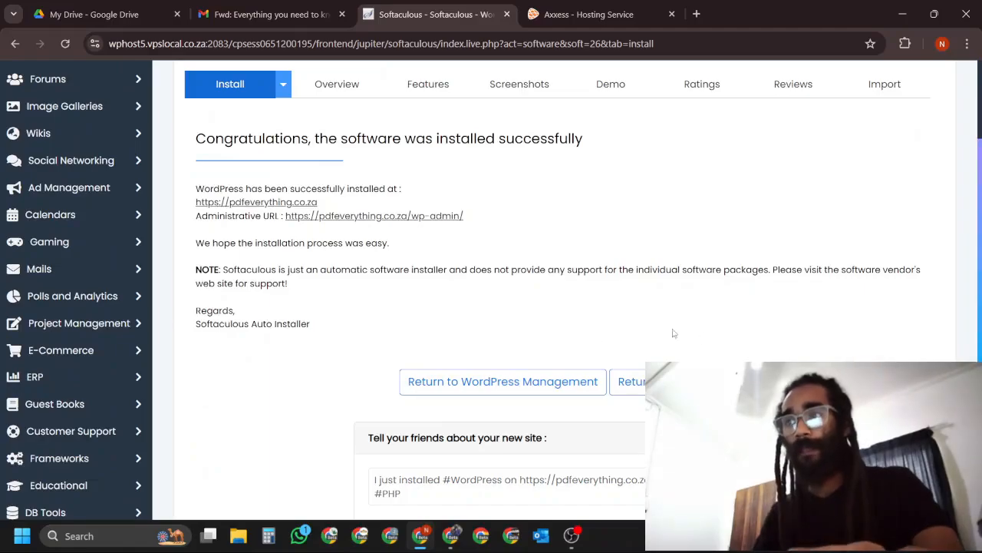
left_click(524, 381)
scroll(595, 329, "down", 3)
scroll(714, 178, "up", 3)
Return to cPanel and check WP Toolkit's installations list for the new site.
left_click(631, 82)
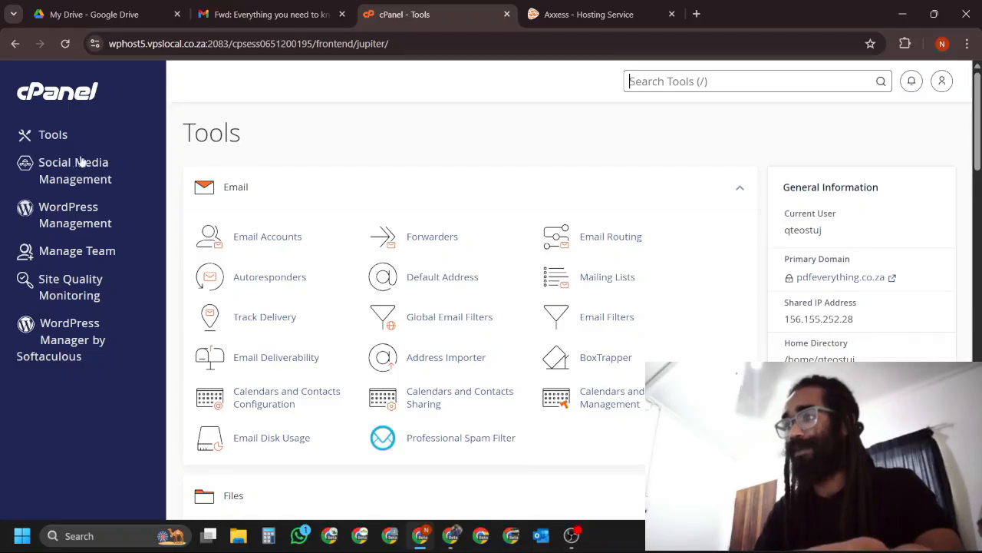
left_click(75, 214)
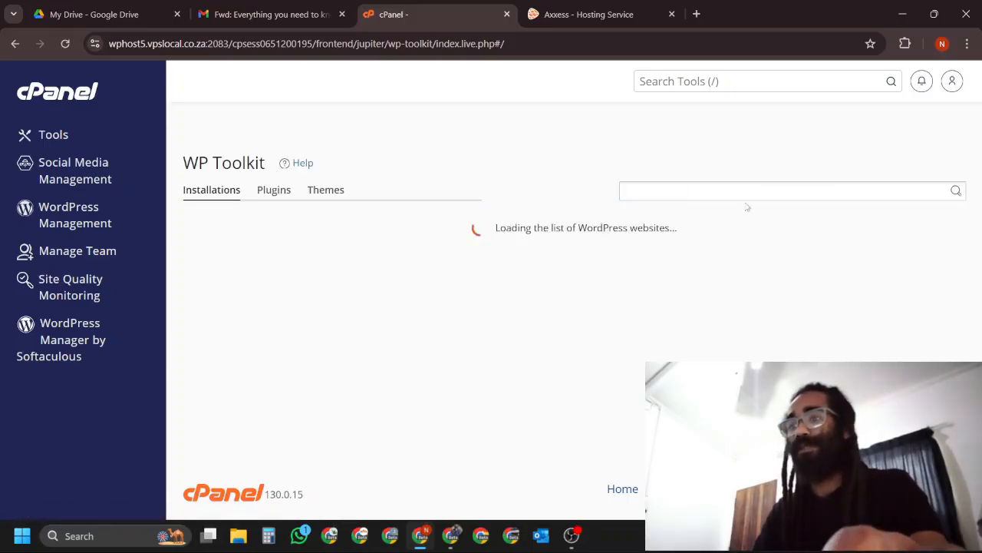
scroll(805, 226, "down", 1)
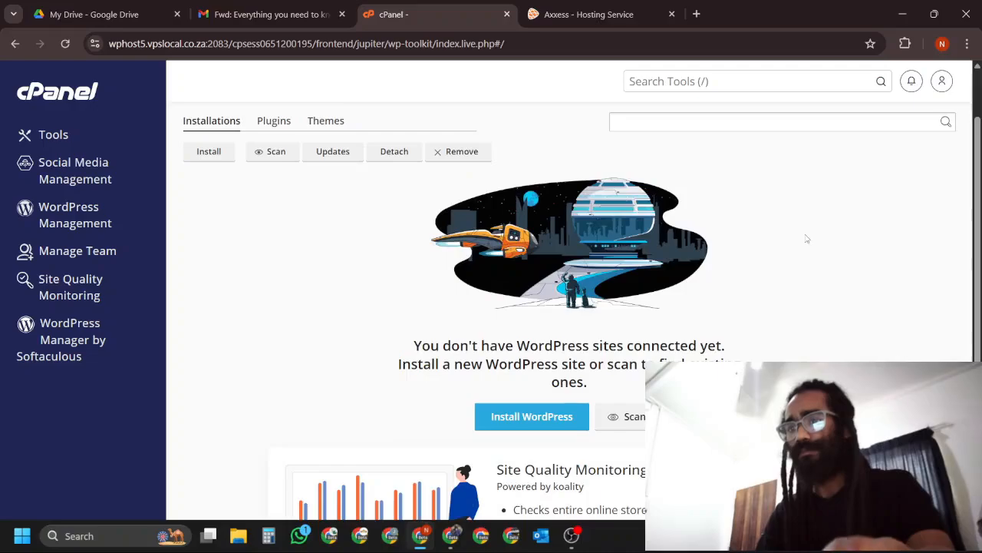
scroll(823, 201, "down", 3)
scroll(834, 202, "up", 4)
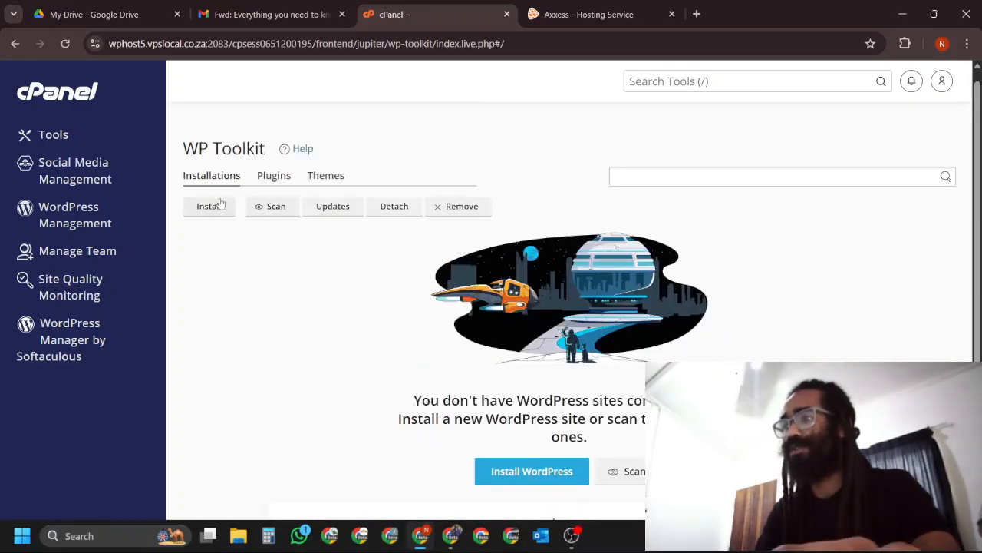
Open WordPress Manager by Softaculous and examine the site info and configuration details of the pdfeverything.co.za installation.
left_click(67, 347)
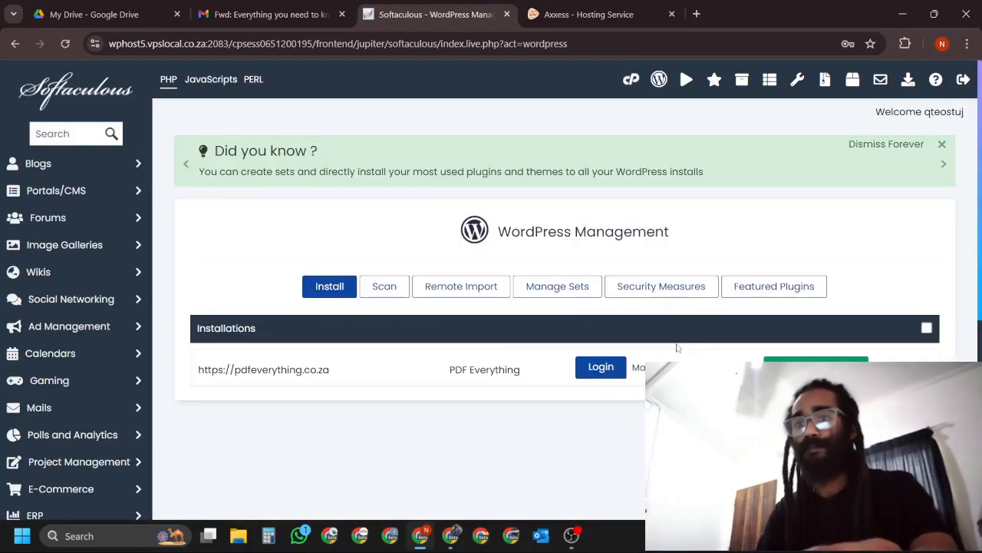
scroll(903, 315, "down", 1)
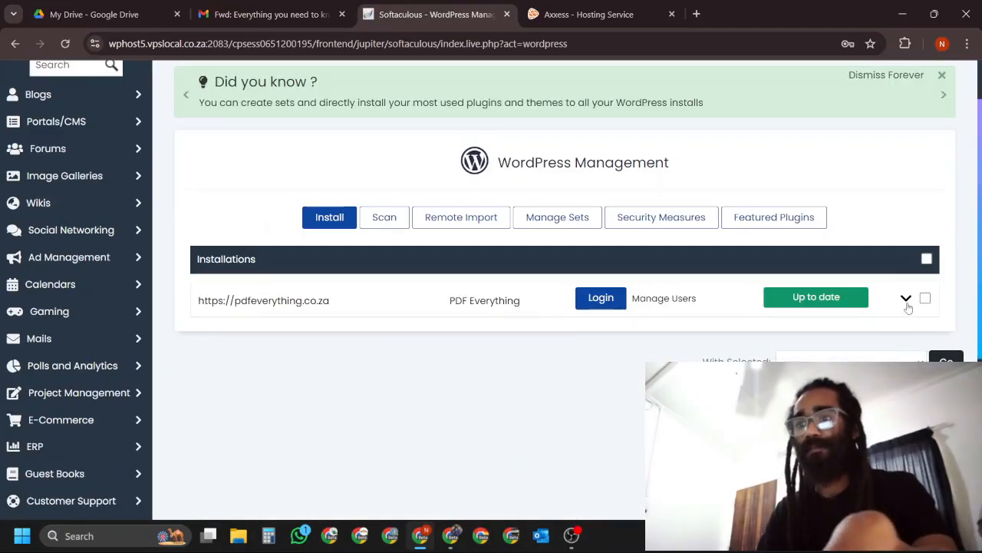
left_click(906, 298)
scroll(845, 353, "down", 2)
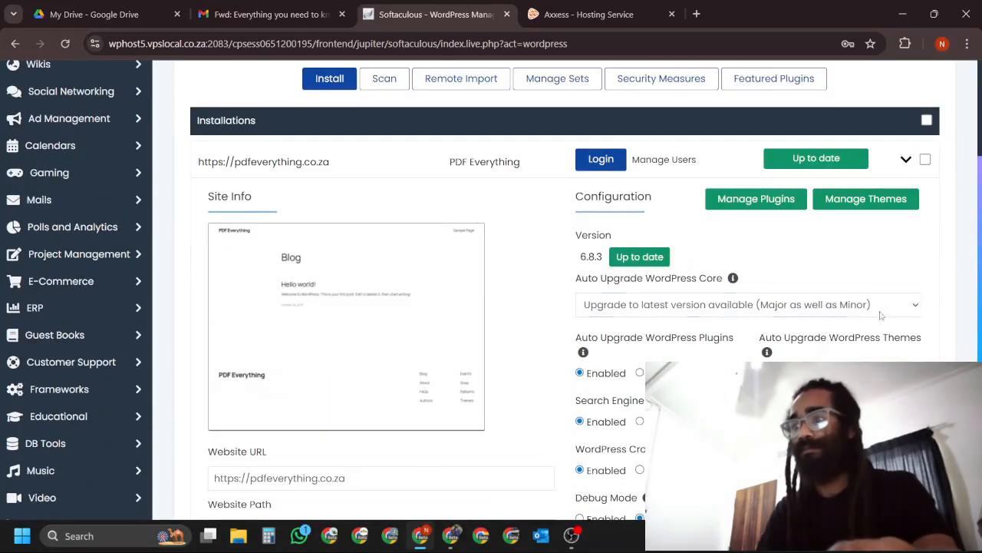
scroll(896, 289, "down", 2)
scroll(873, 354, "down", 1)
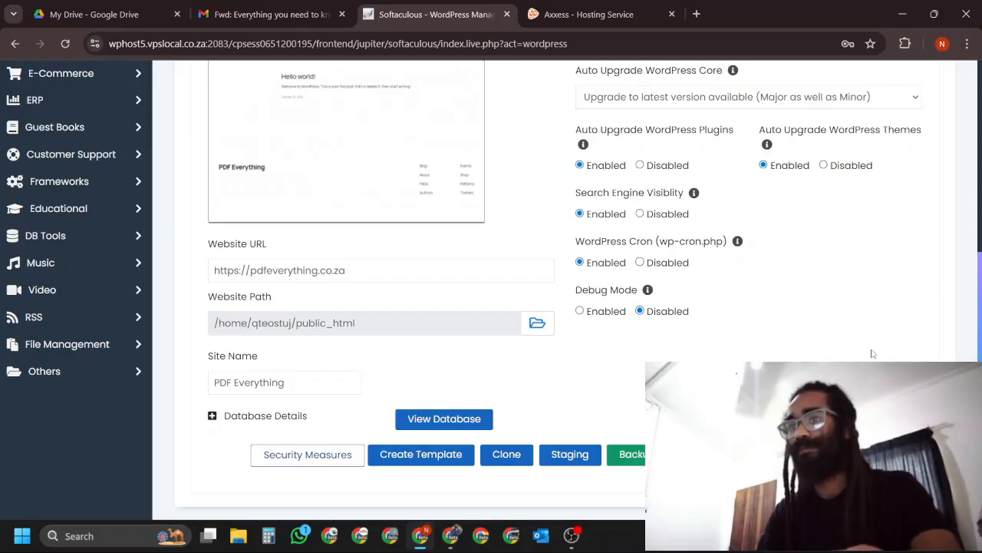
scroll(873, 354, "up", 5)
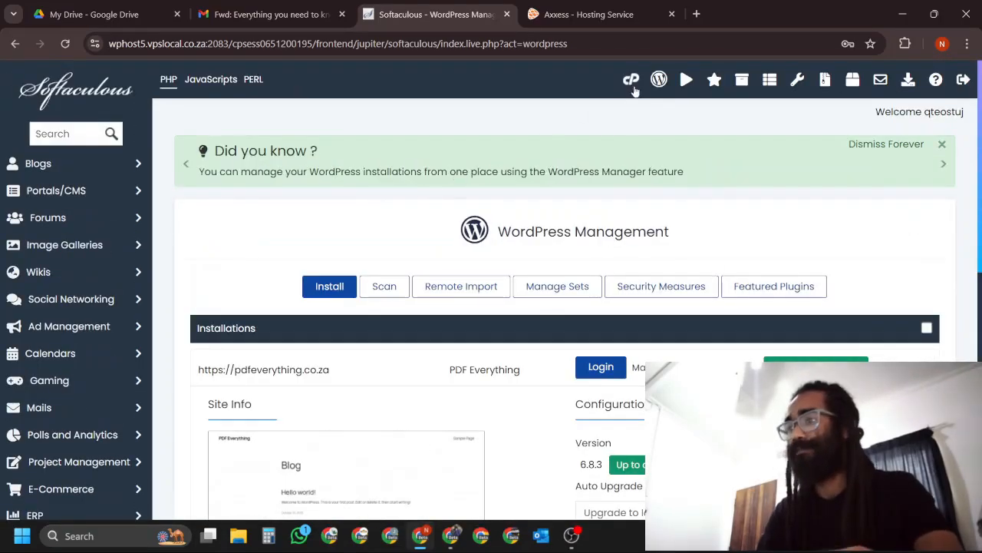
Return to cPanel, reopen WP Toolkit and review the PDF Everything site's dashboard.
left_click(631, 80)
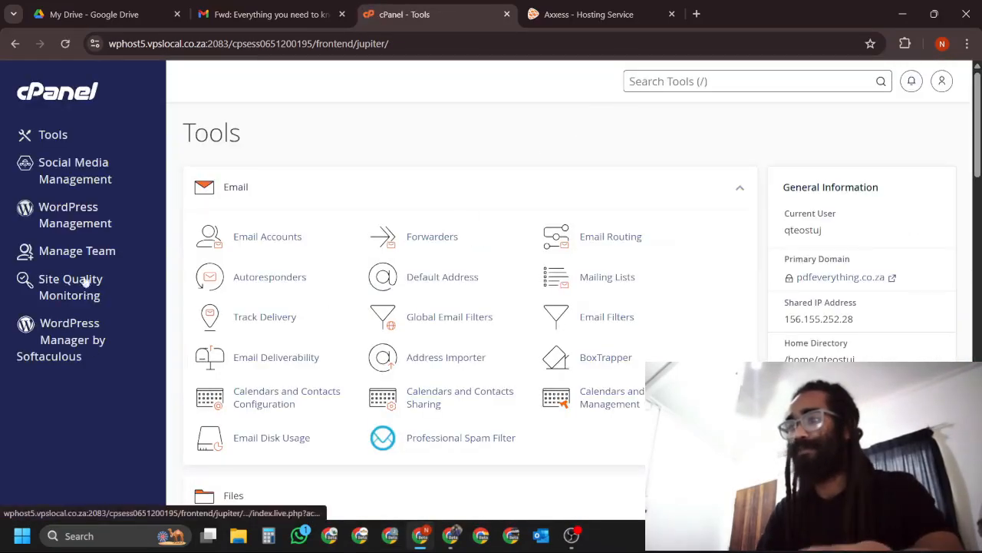
left_click(75, 217)
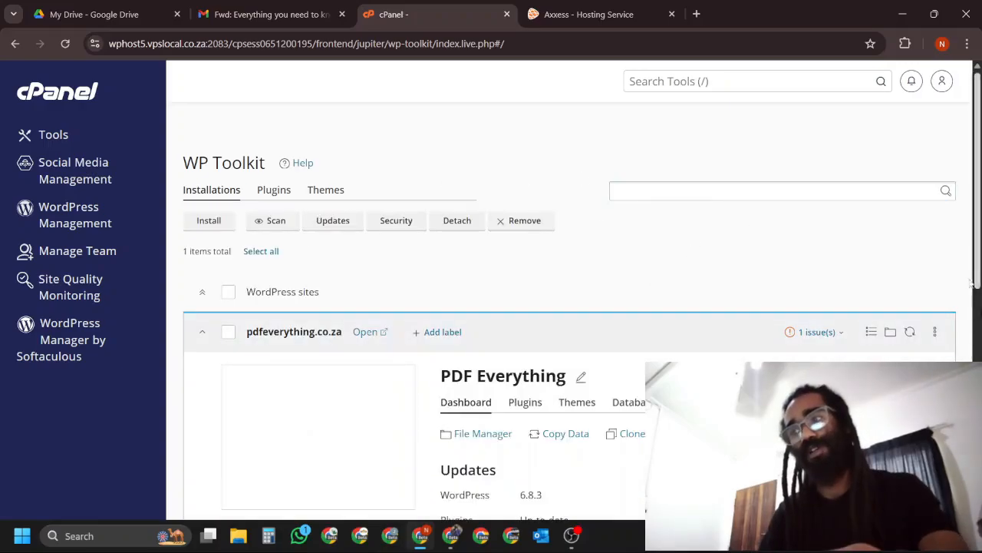
scroll(627, 123, "down", 1)
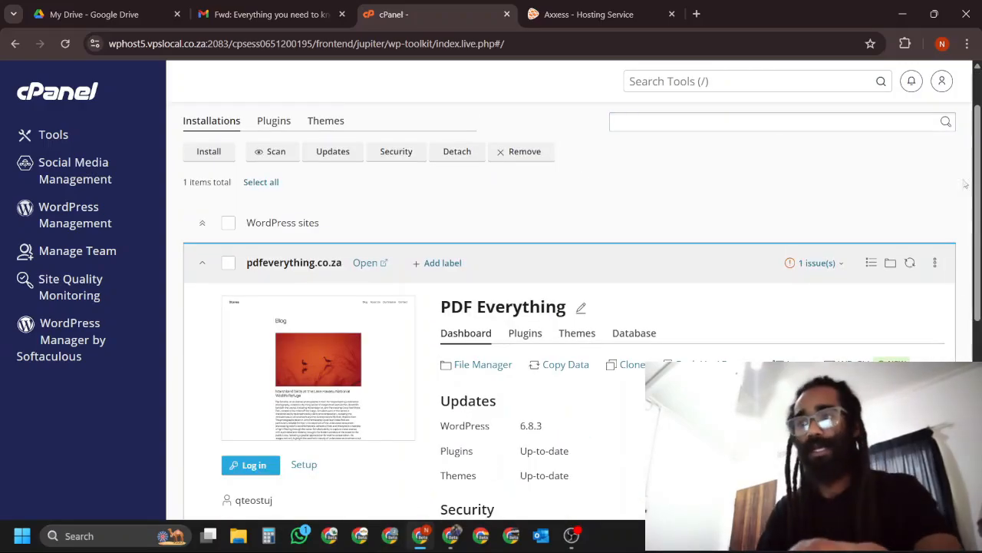
scroll(849, 282, "down", 2)
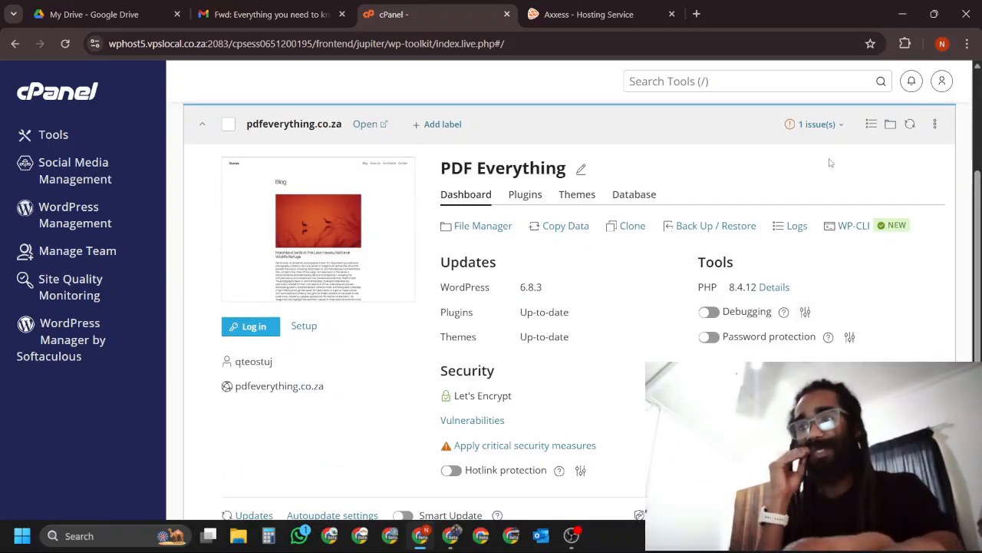
scroll(898, 202, "down", 1)
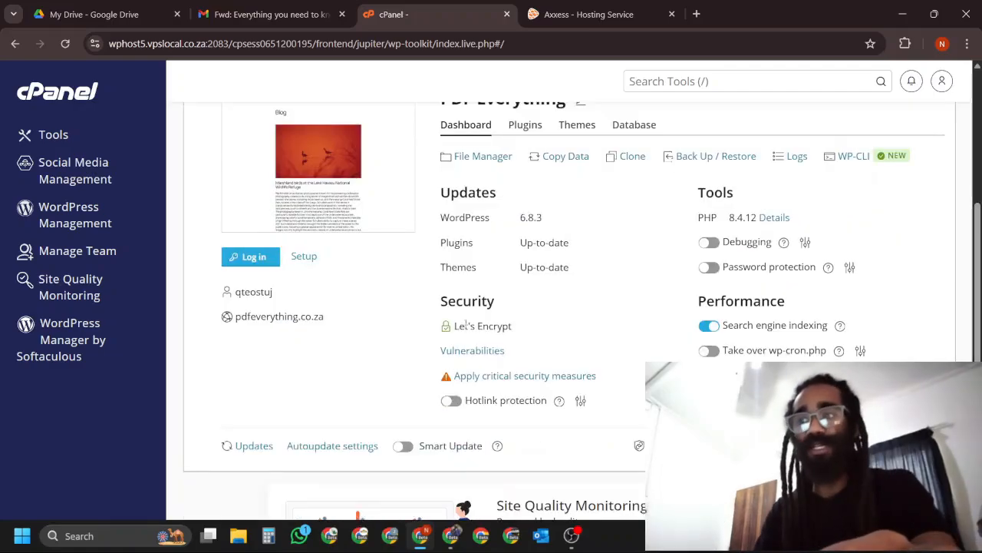
Examine the Let's Encrypt entry under Security on the PDF Everything site's dashboard.
left_click_drag(512, 327, 456, 321)
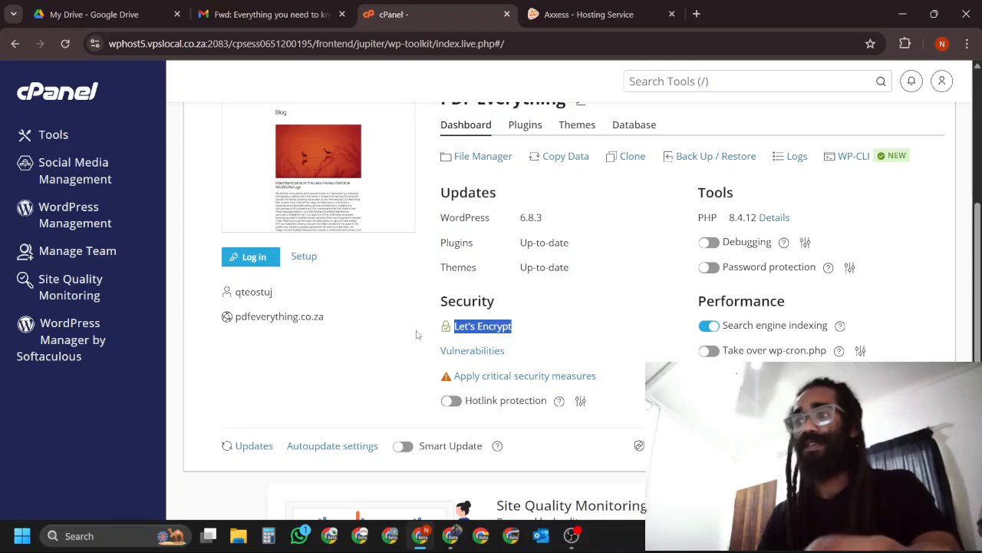
scroll(594, 320, "up", 4)
scroll(594, 291, "down", 4)
left_click(562, 315)
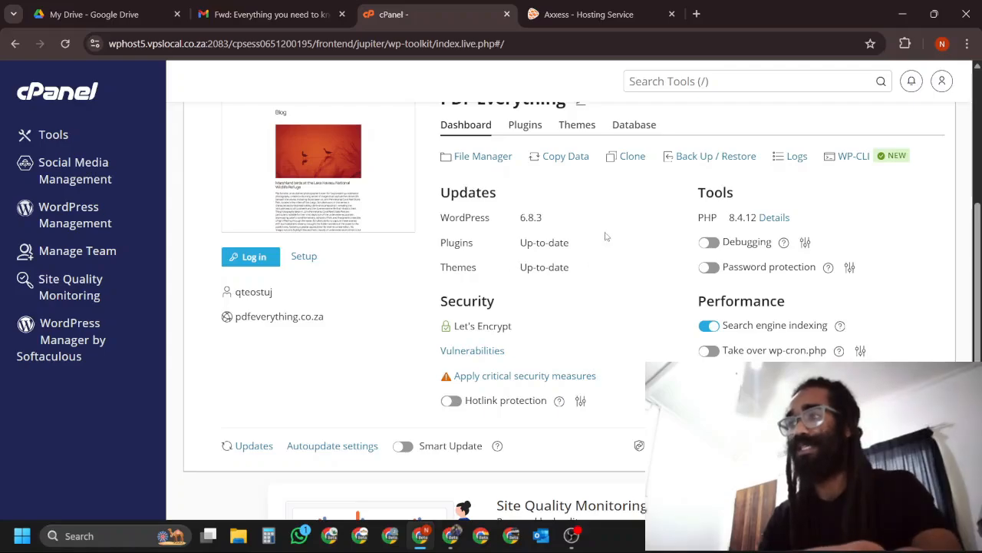
scroll(605, 236, "up", 4)
scroll(707, 221, "down", 1)
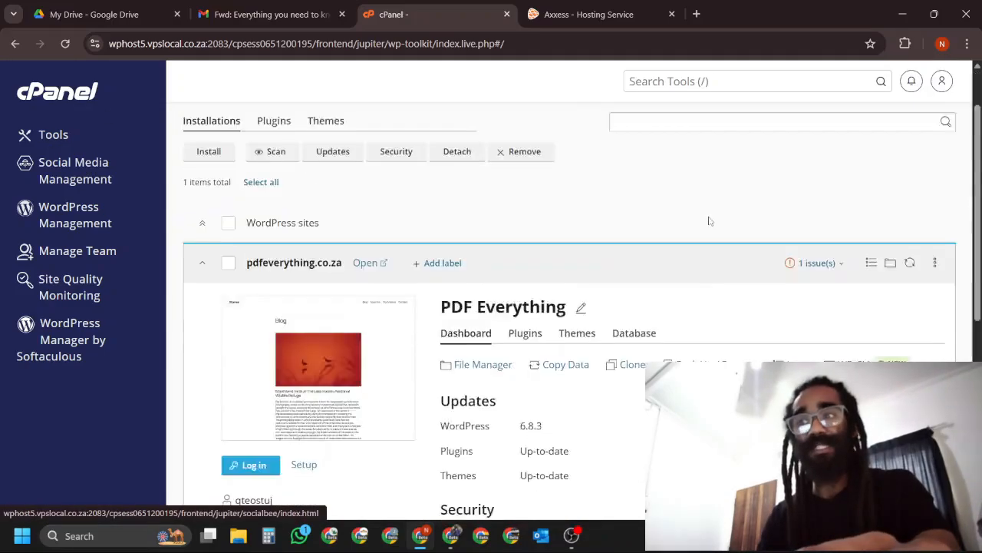
scroll(708, 221, "down", 3)
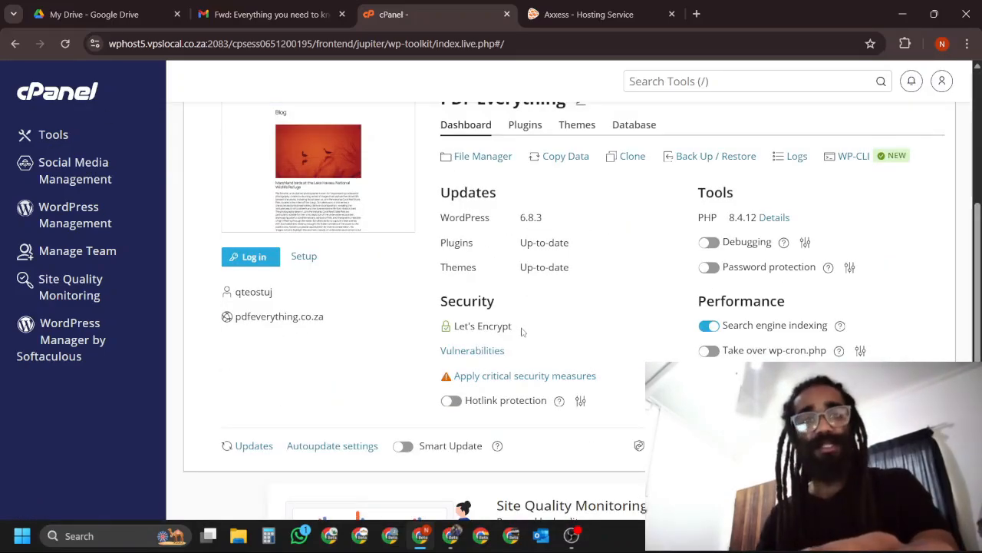
left_click_drag(525, 332, 464, 327)
left_click(635, 321)
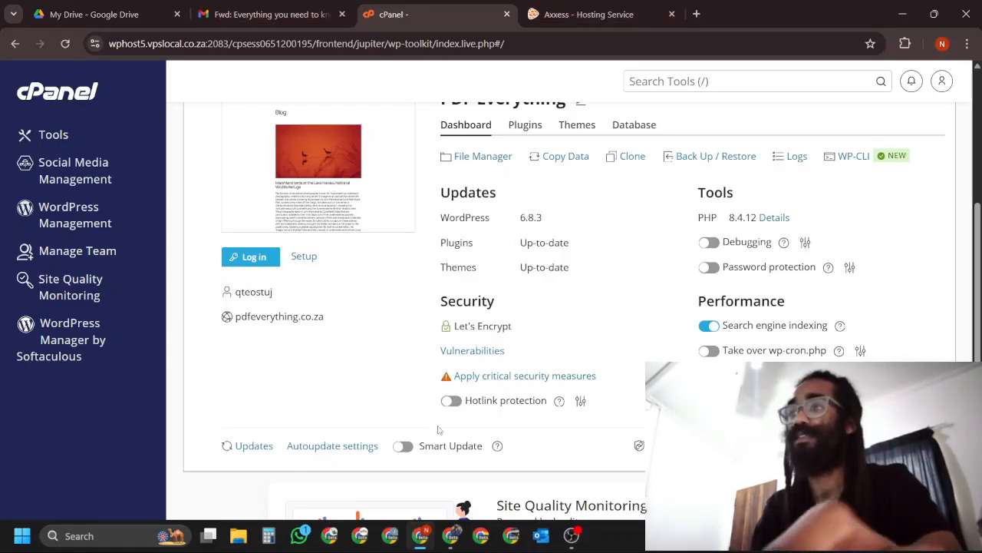
Switch to Gmail, check the inbox for the AutoSSL certificate email, and return to cPanel.
left_click(231, 16)
left_click(192, 123)
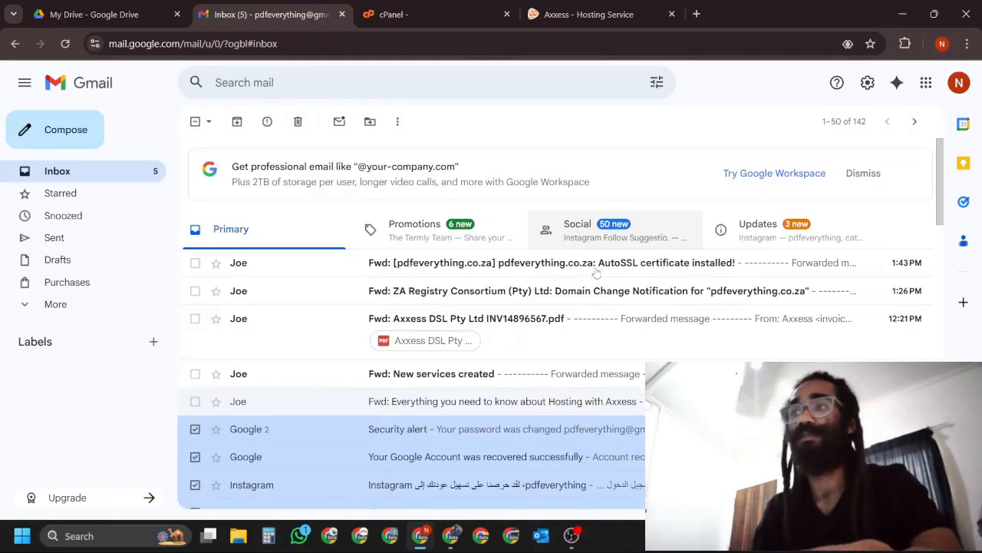
left_click(450, 12)
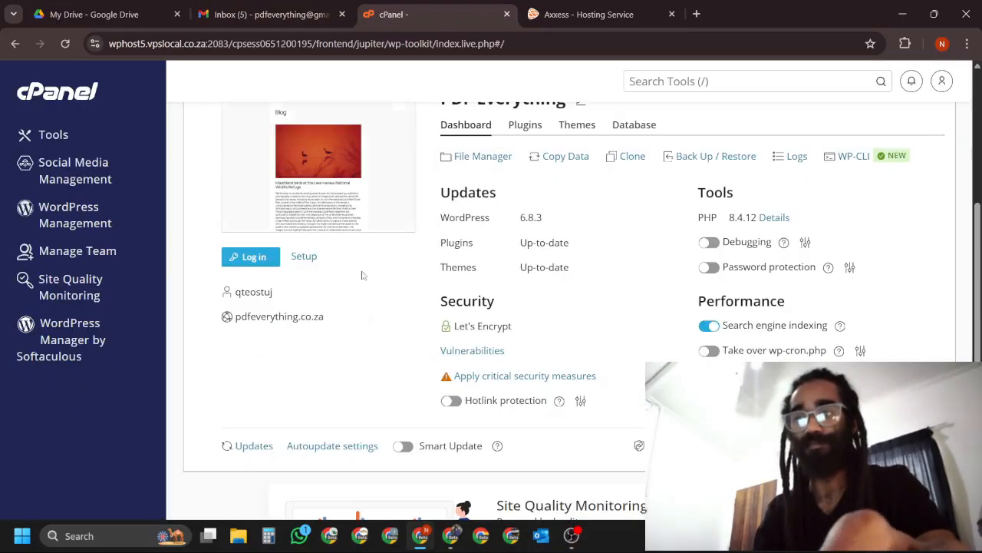
Open the site's login Setup, enter the new administrator password and save the change.
scroll(366, 236, "up", 2)
scroll(476, 267, "down", 2)
scroll(475, 267, "up", 1)
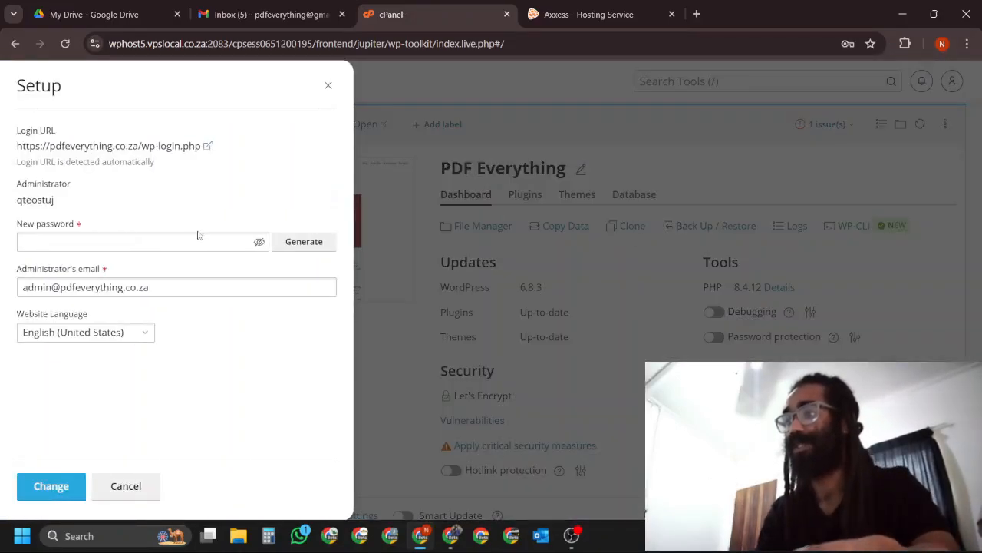
left_click(192, 237)
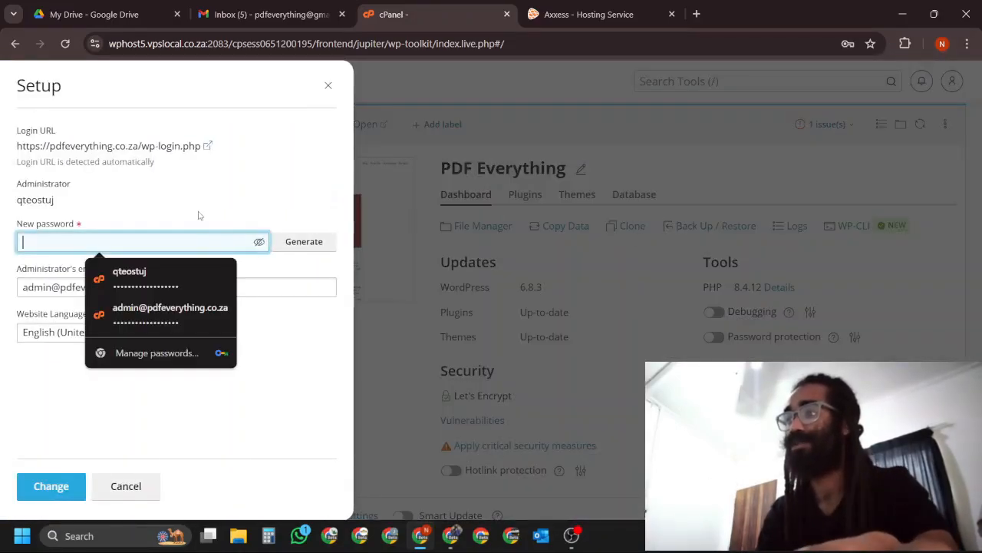
left_click(132, 281)
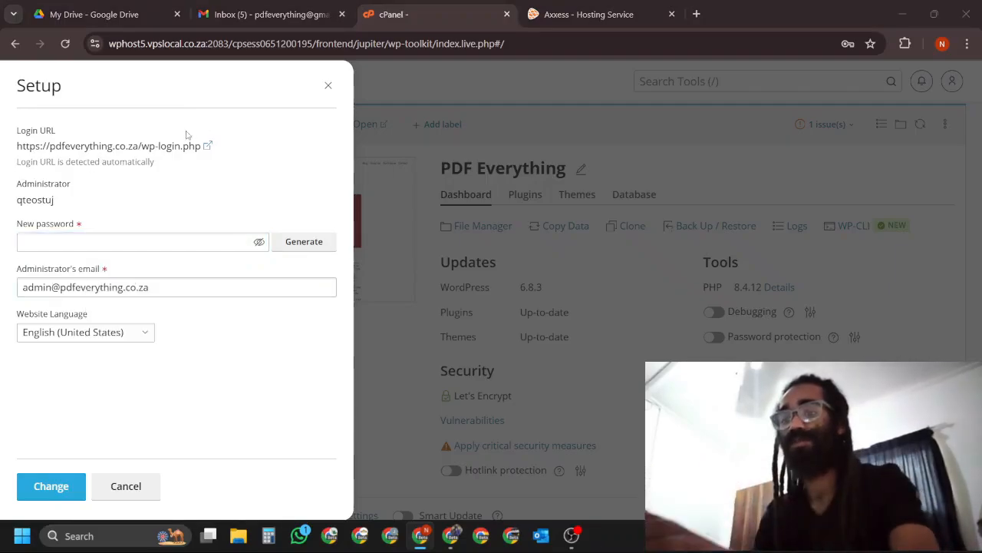
type("******")
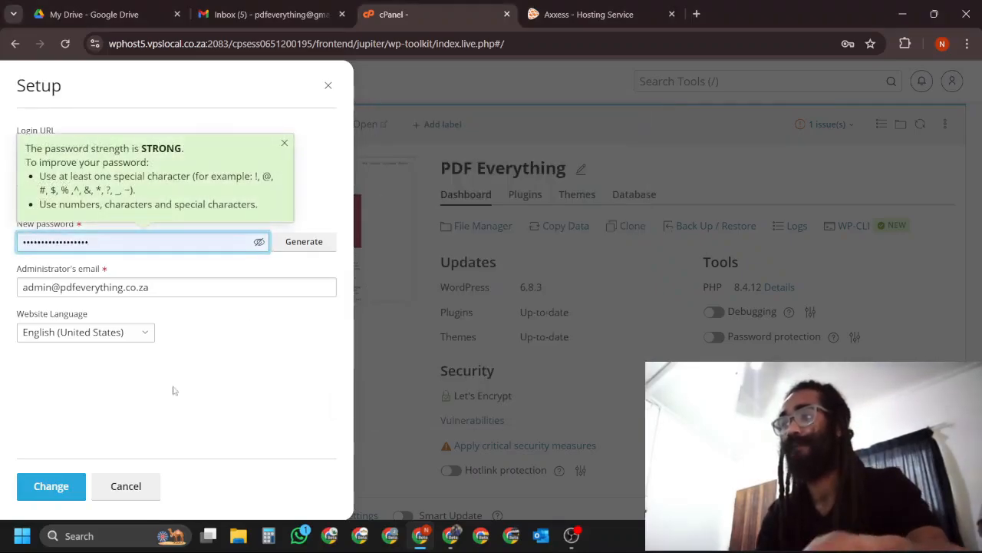
left_click(60, 488)
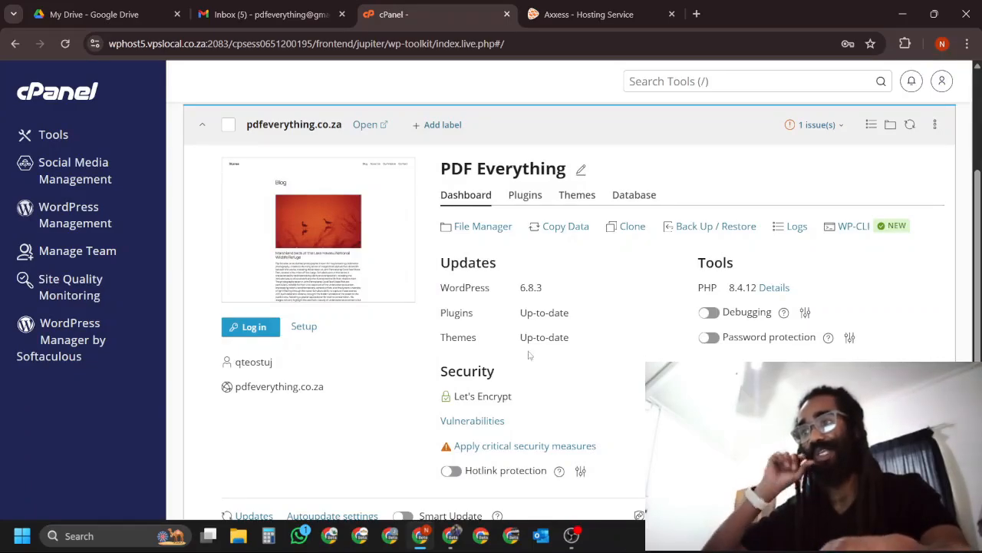
Log in to the PDF Everything WordPress admin from WP Toolkit and bookmark its dashboard in the Bookmarks bar folder.
left_click(246, 330)
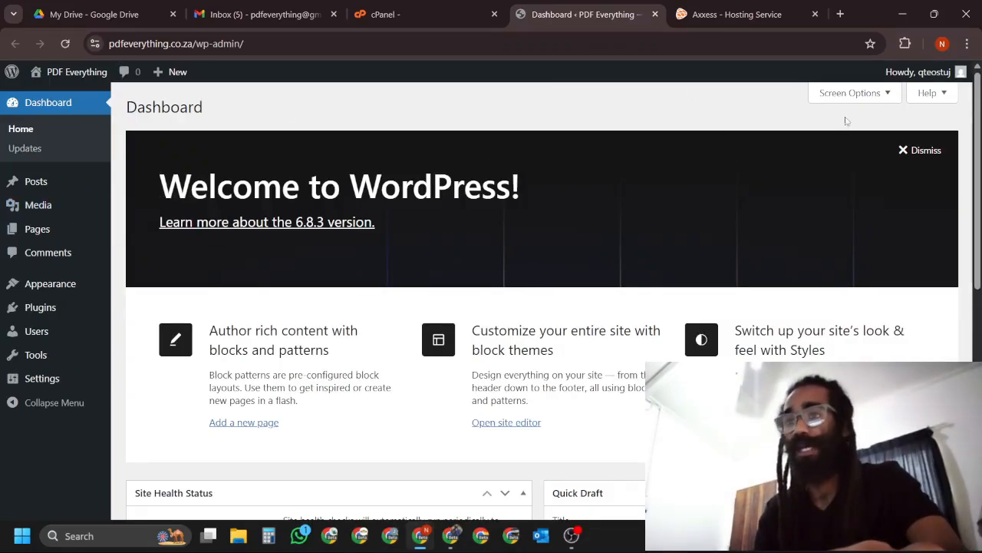
left_click(870, 44)
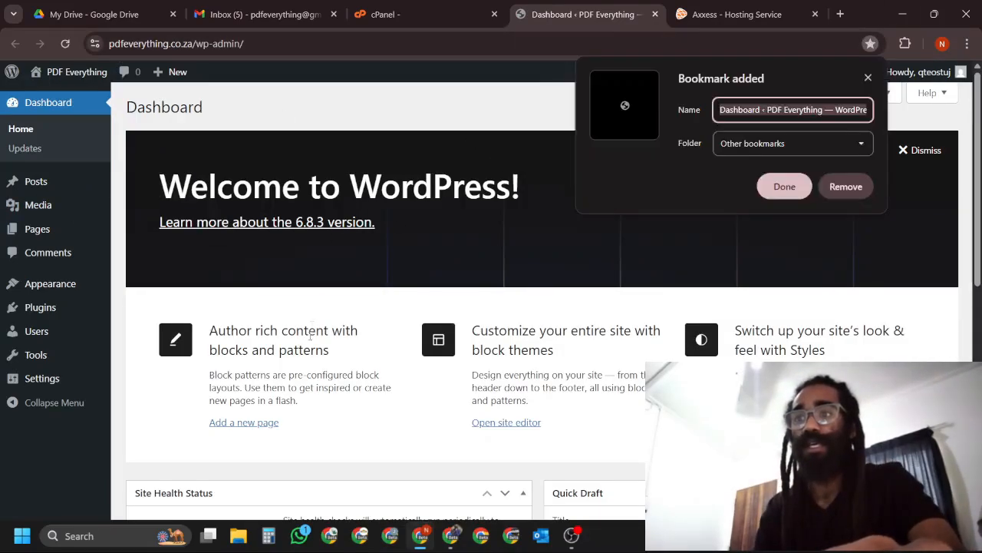
left_click(767, 144)
left_click(775, 176)
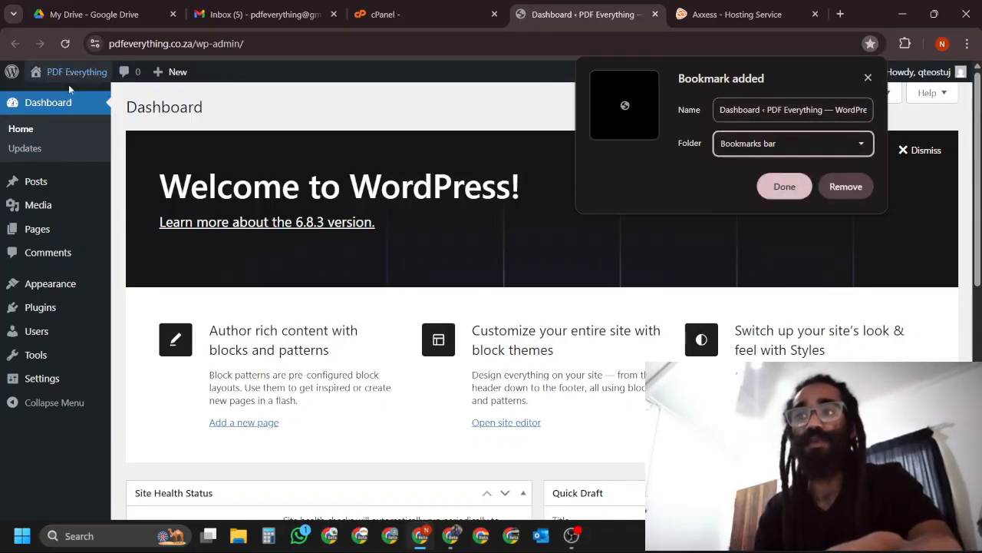
left_click(785, 187)
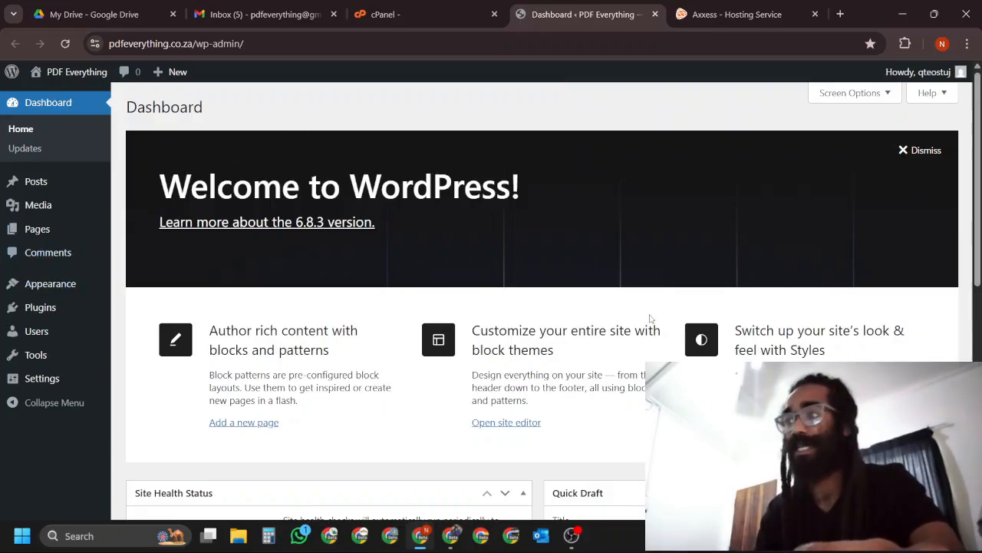
Look over the WordPress dashboard and check the connection security information for pdfeverything.co.za.
scroll(366, 229, "down", 2)
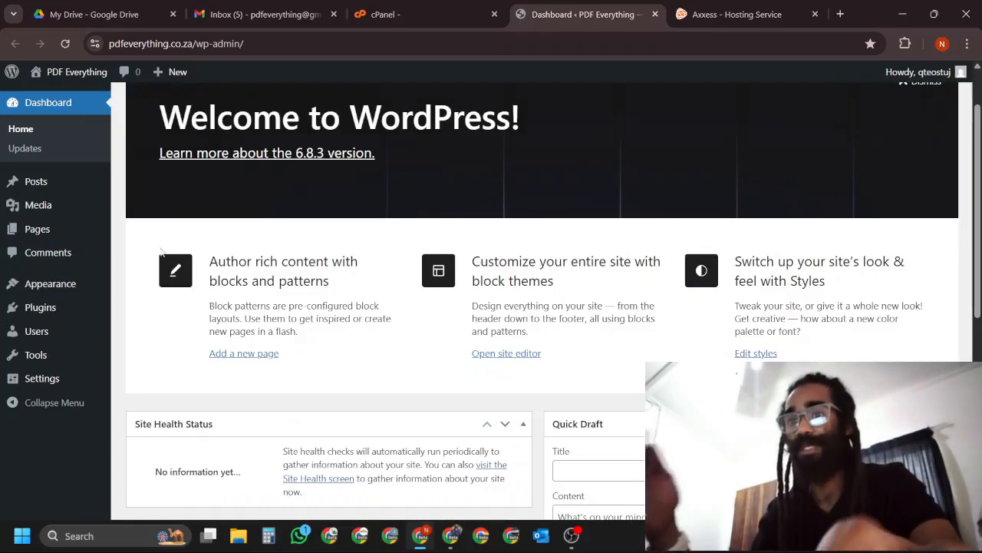
scroll(456, 278, "up", 2)
scroll(456, 279, "down", 4)
scroll(450, 272, "down", 3)
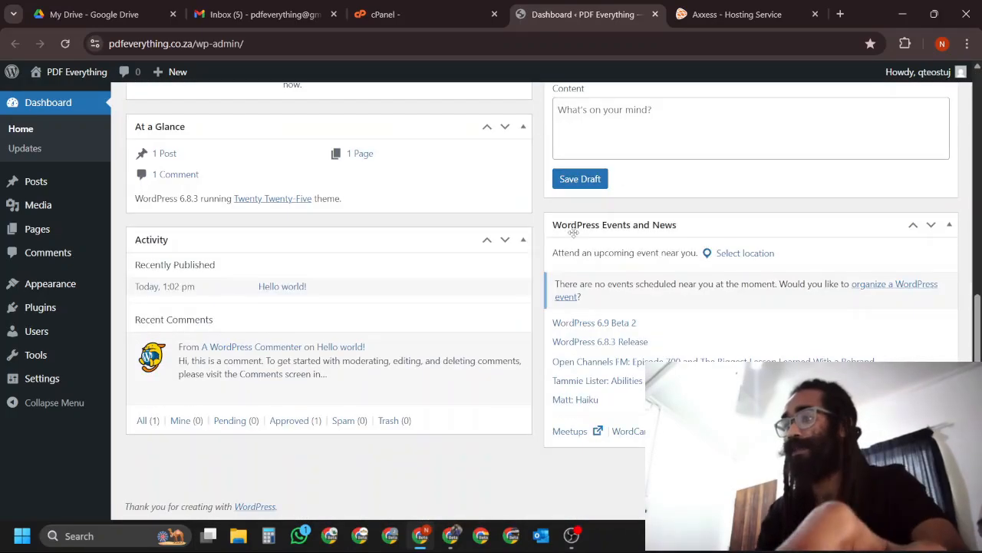
scroll(552, 241, "up", 6)
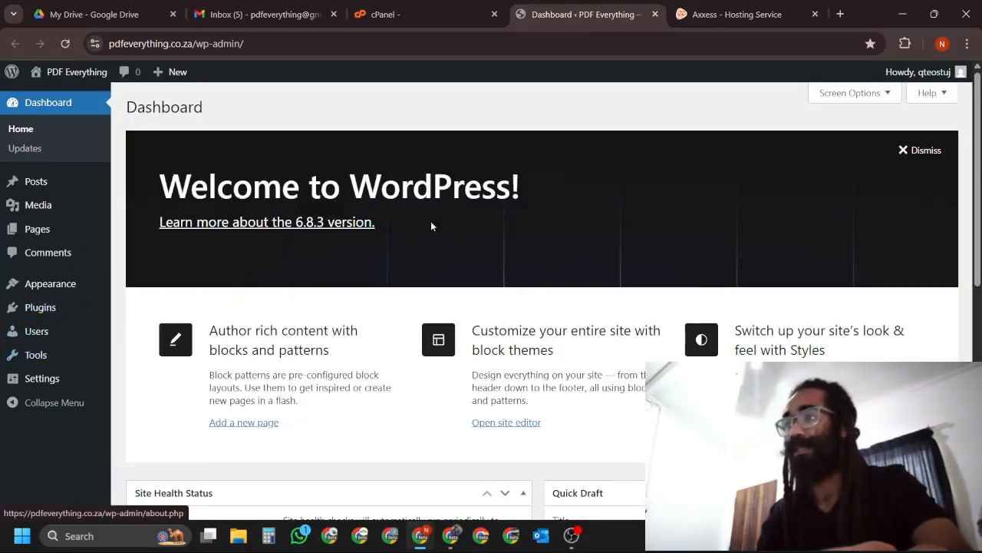
left_click(95, 44)
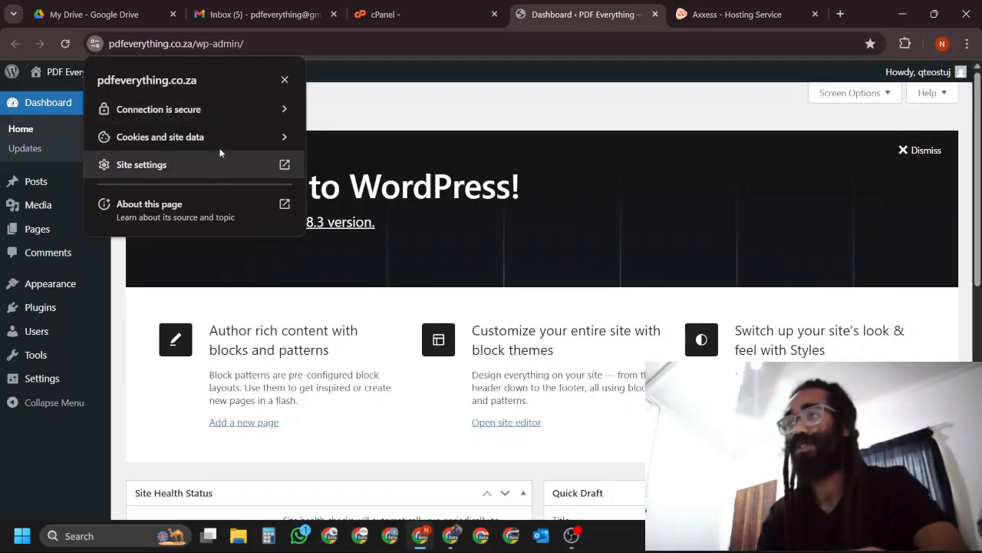
left_click(96, 43)
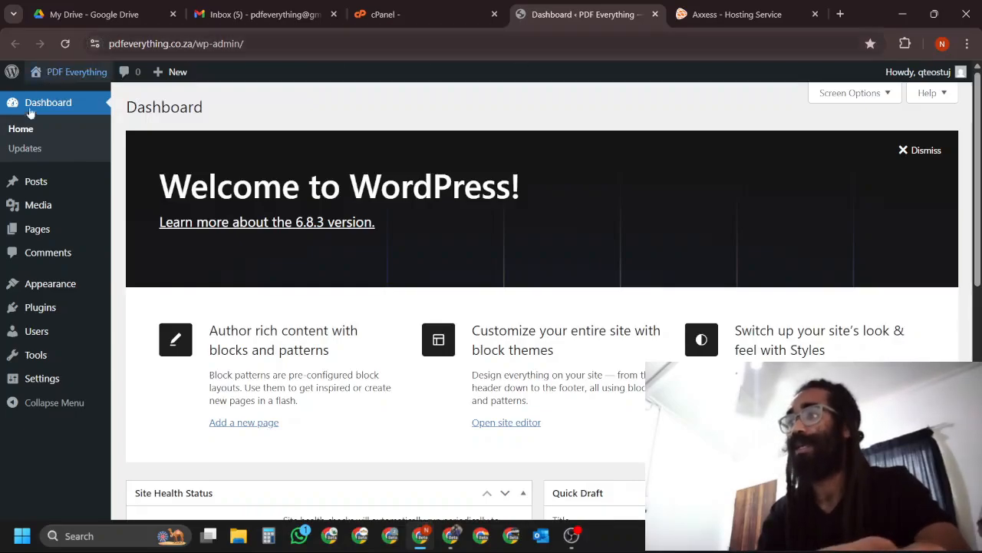
Open the WordPress General Settings and check that the WordPress and site addresses use https.
mouse_move(69, 83)
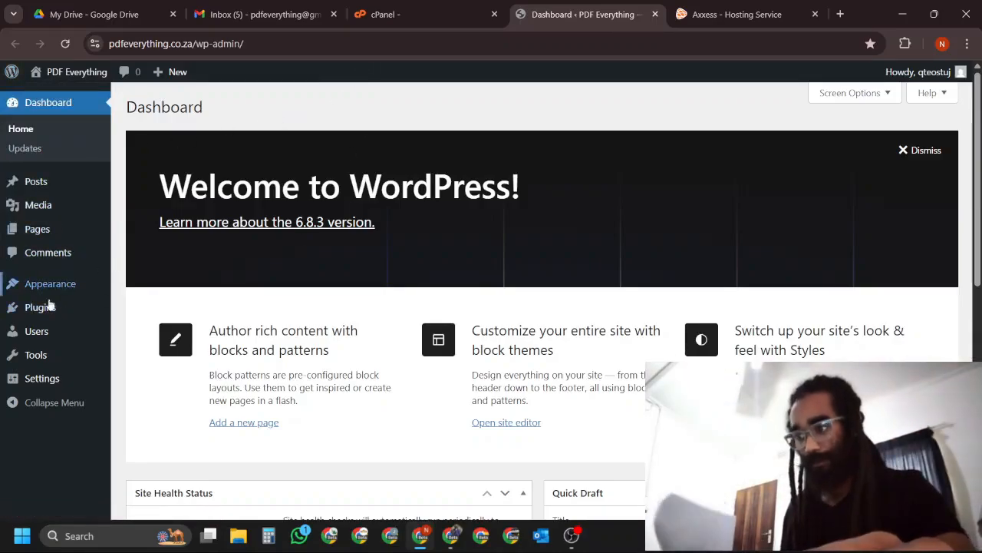
mouse_move(31, 355)
mouse_move(58, 383)
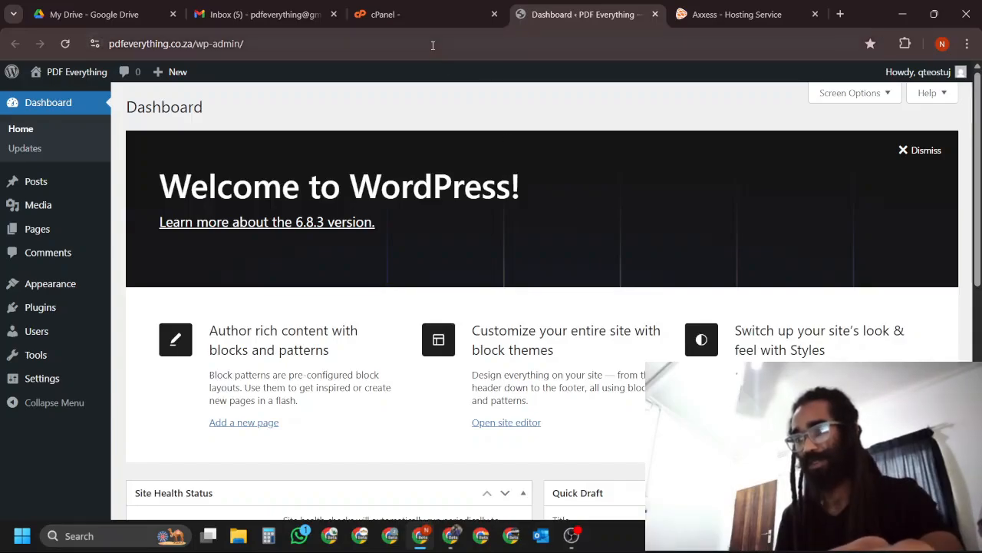
left_click(145, 361)
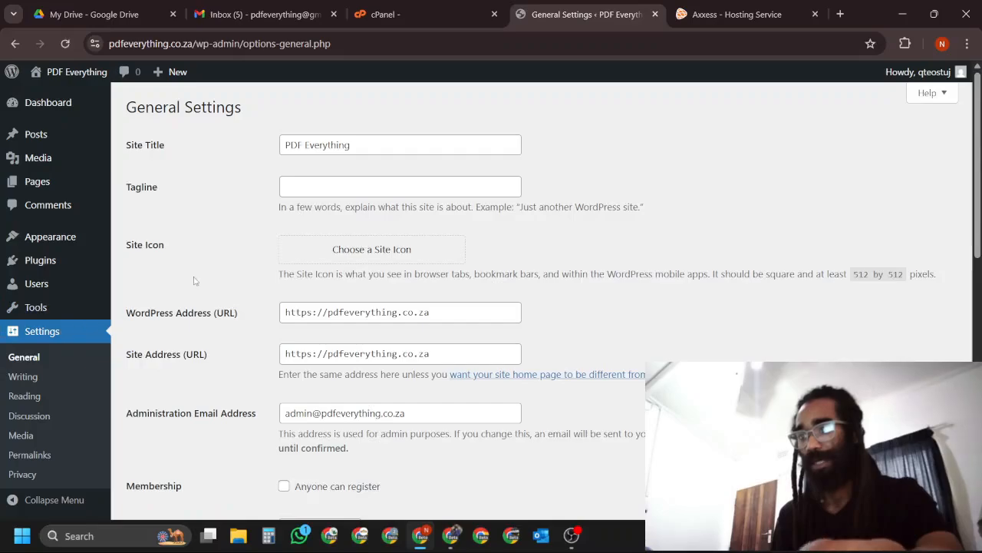
scroll(515, 265, "down", 1)
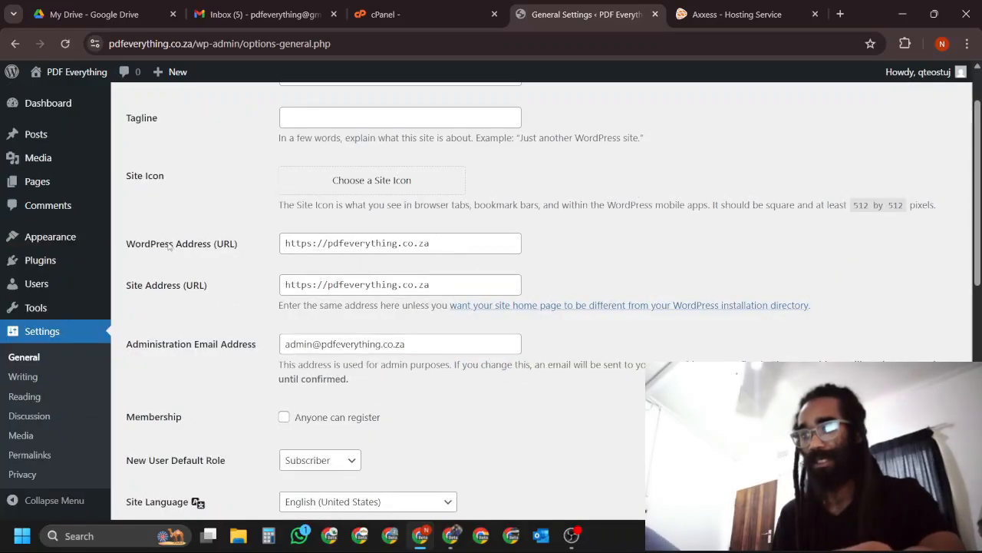
double_click(287, 244)
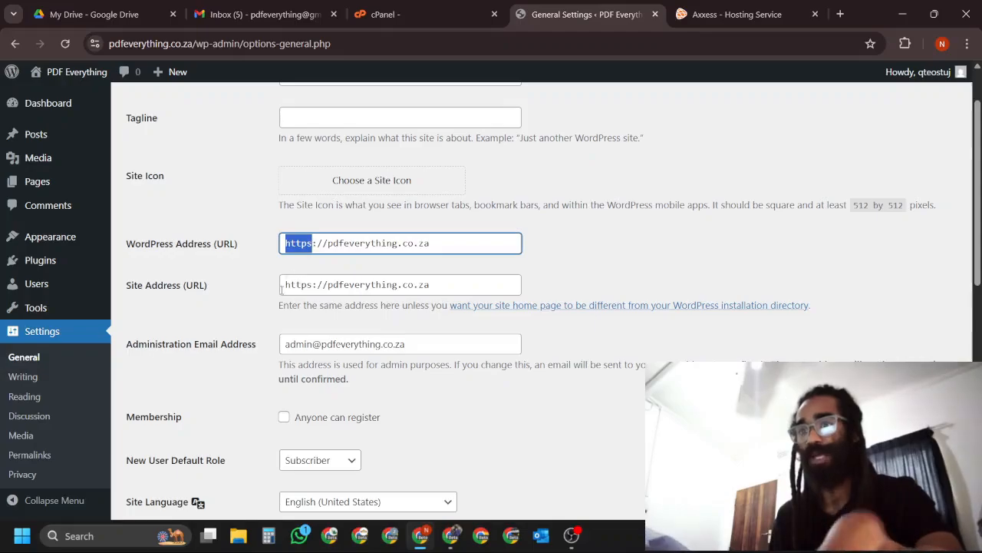
left_click(554, 240)
scroll(623, 235, "up", 1)
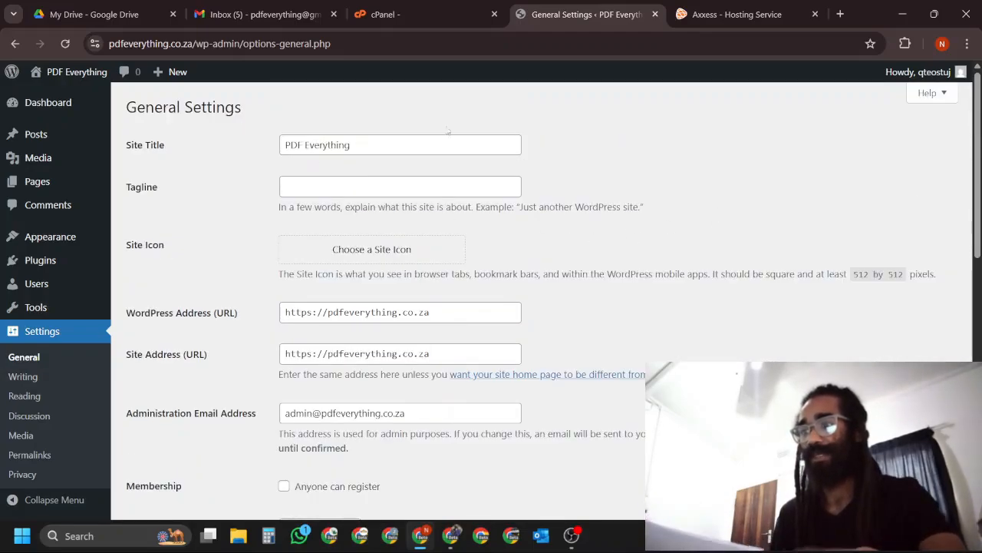
Review the site title and the remaining General Settings, including the timezone, date and time formats.
left_click_drag(393, 145, 272, 151)
left_click(261, 160)
scroll(718, 292, "down", 3)
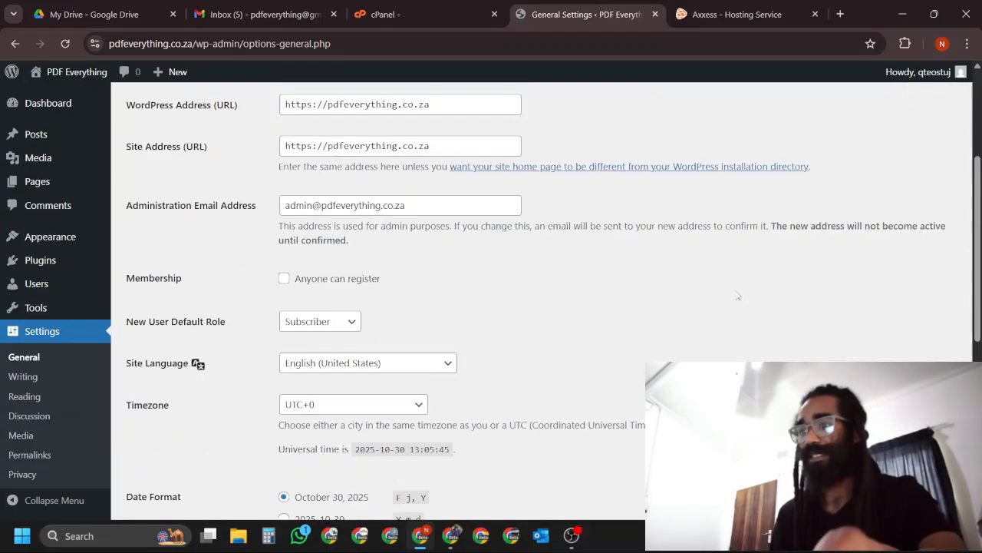
scroll(717, 292, "down", 2)
scroll(718, 244, "down", 4)
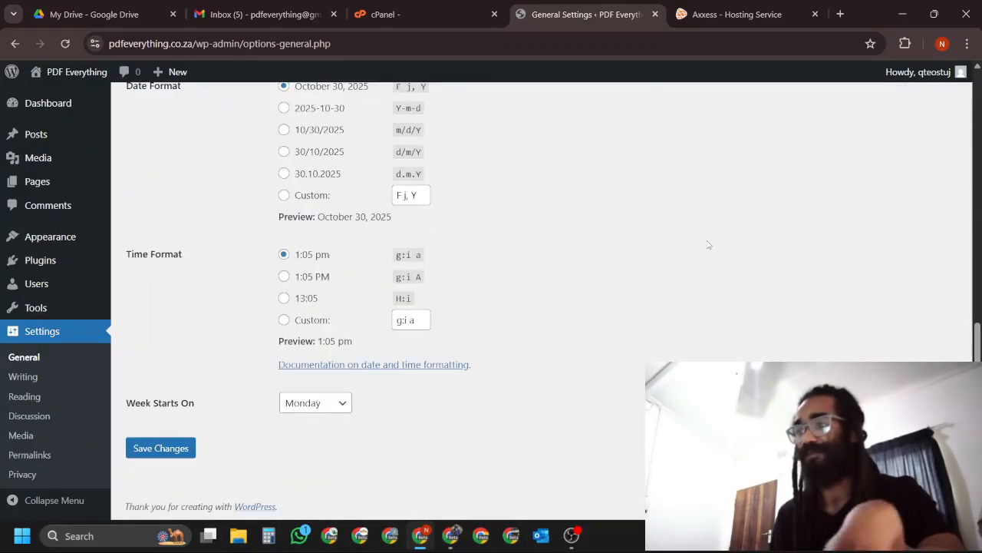
scroll(708, 340, "up", 9)
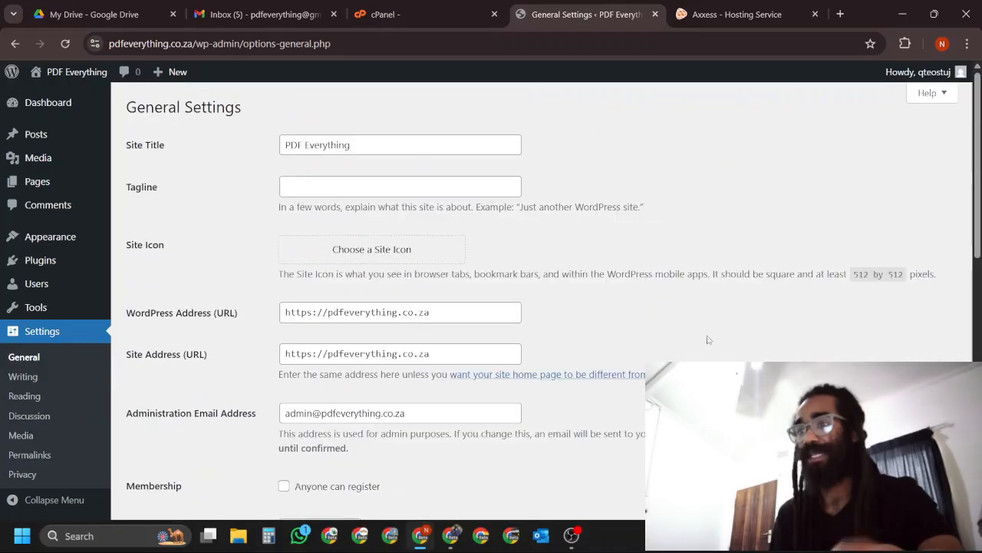
scroll(709, 340, "down", 2)
scroll(694, 330, "up", 2)
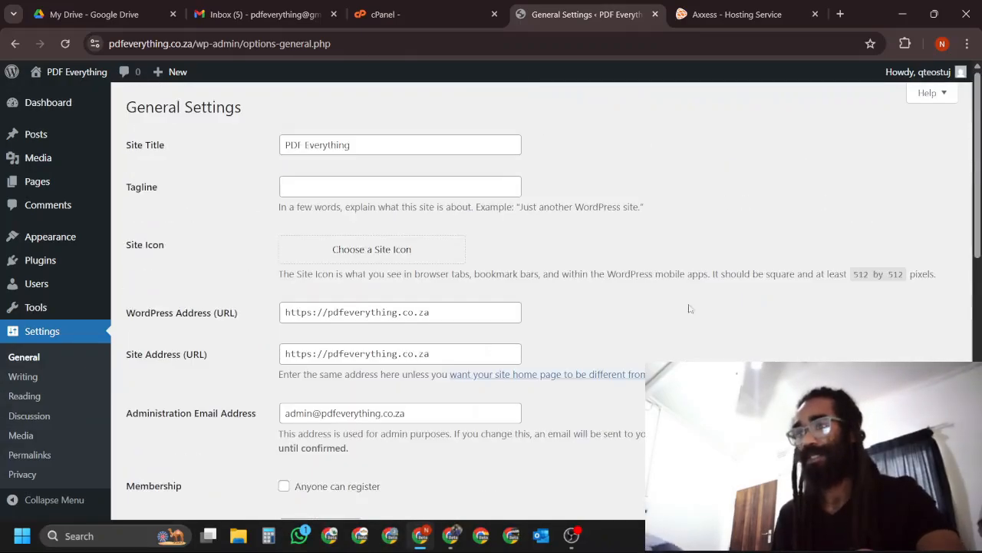
Return to cPanel and review the PDF Everything site's details in WP Toolkit.
left_click(416, 14)
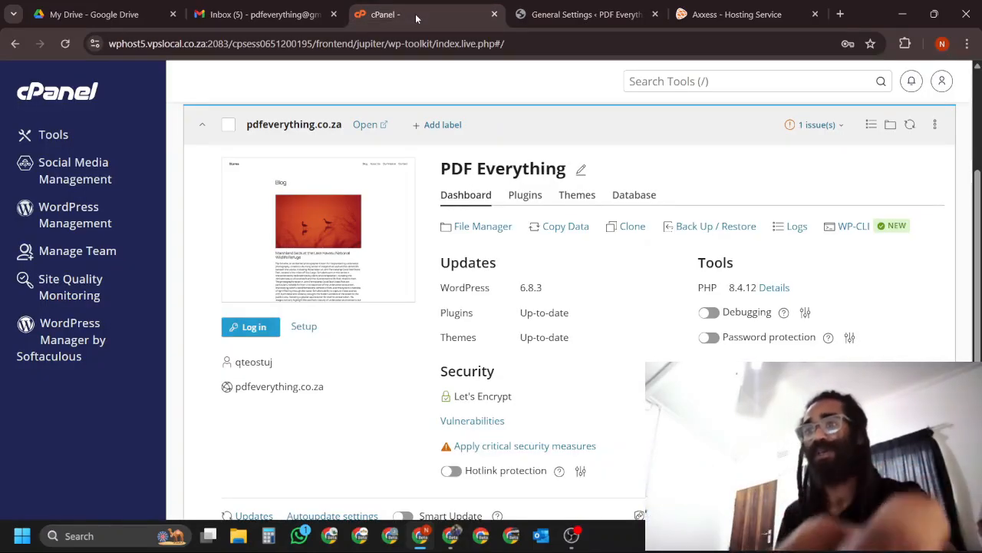
left_click(595, 15)
mouse_move(35, 285)
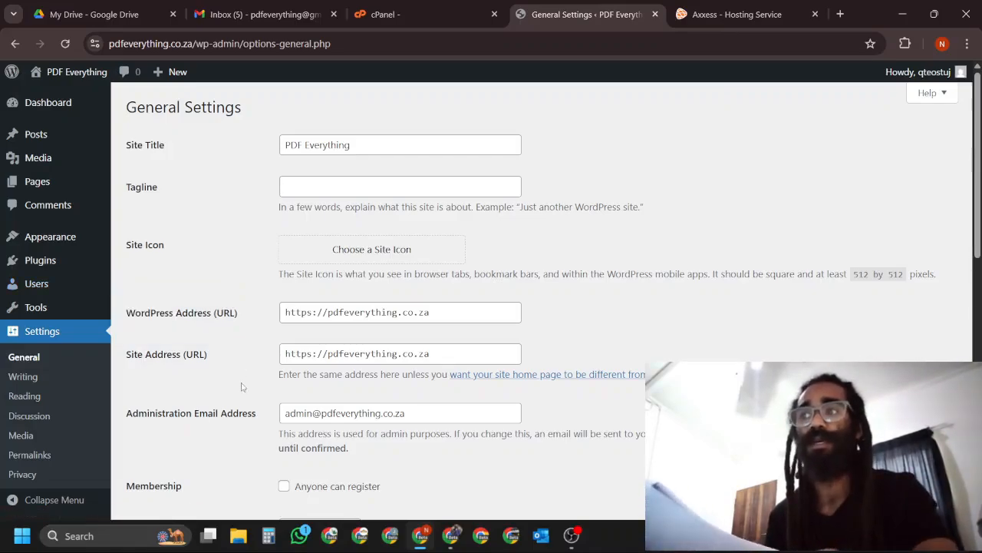
left_click(432, 16)
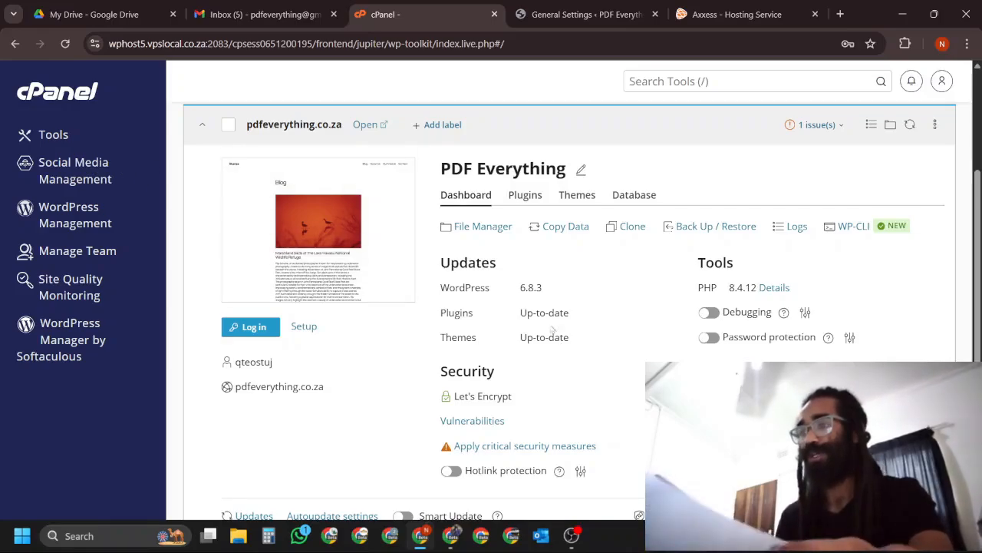
mouse_move(235, 270)
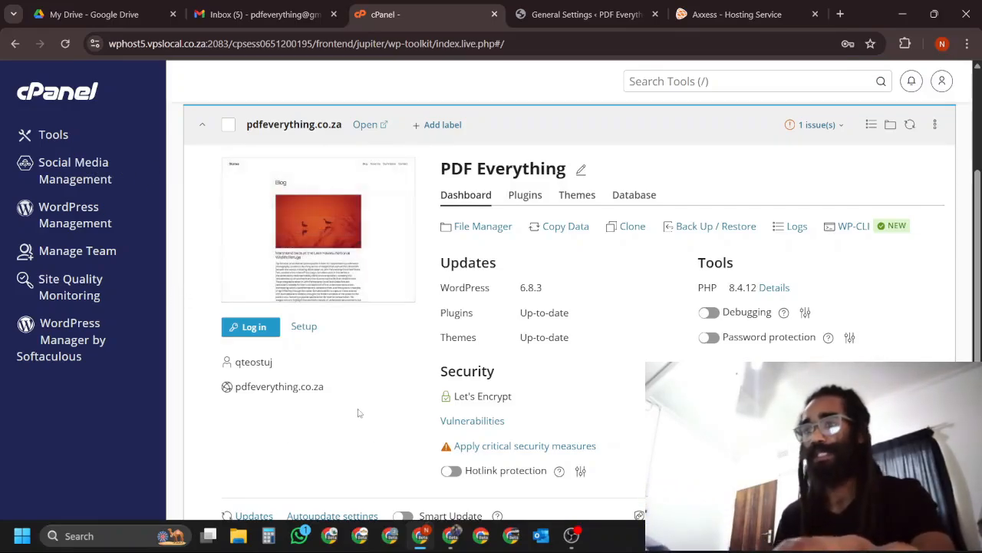
scroll(360, 385, "down", 2)
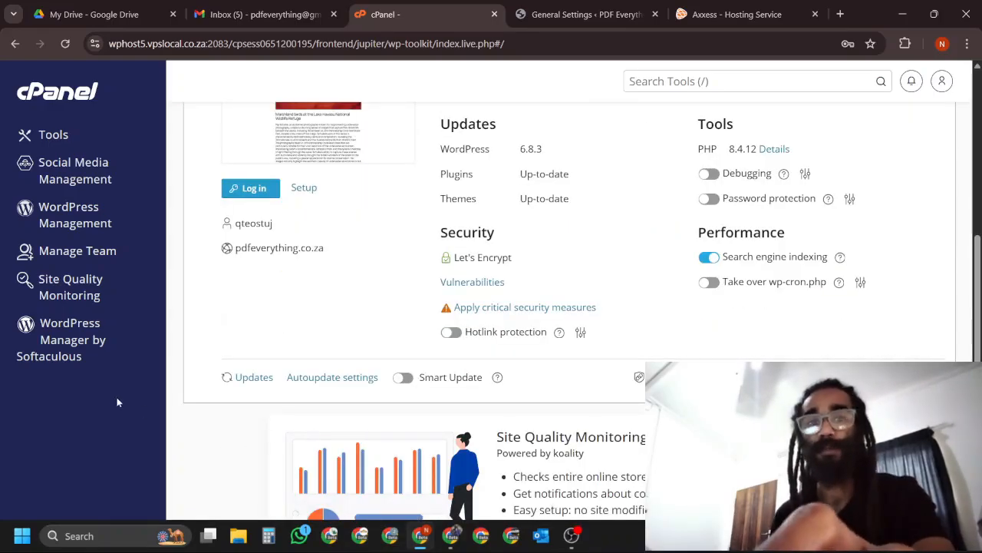
scroll(174, 428, "up", 5)
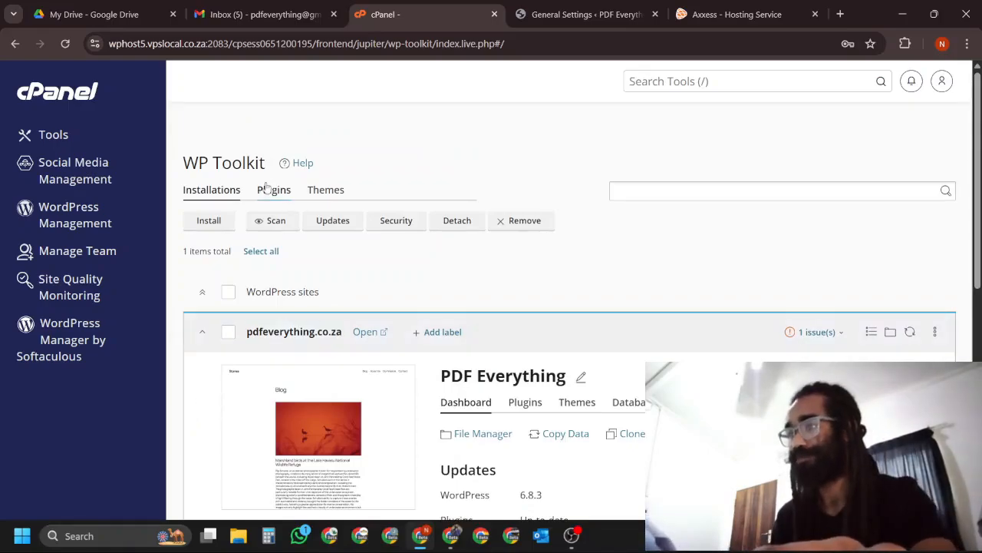
Open the PHP Selector from cPanel's Software tools and choose PHP version 8.4 instead of the native version.
left_click(60, 136)
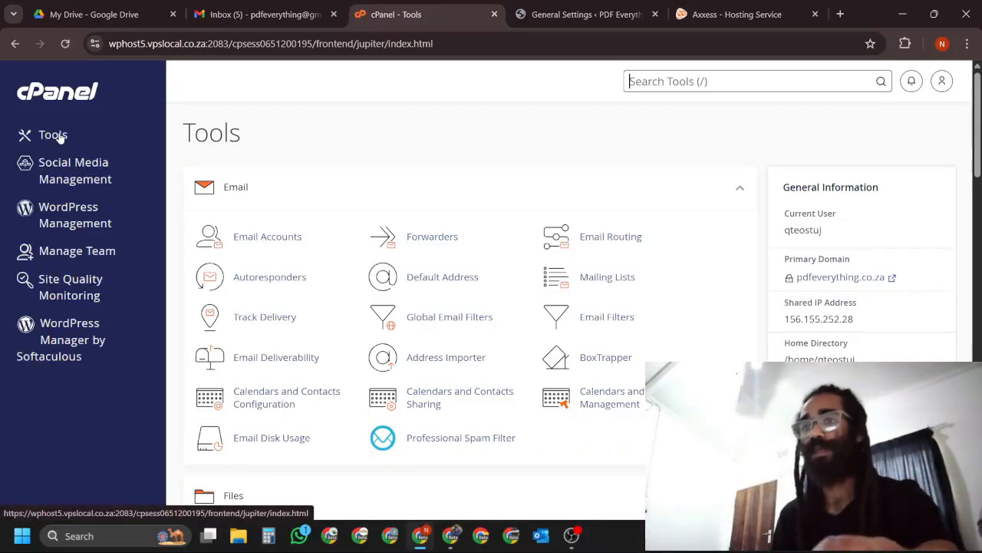
scroll(739, 328, "down", 5)
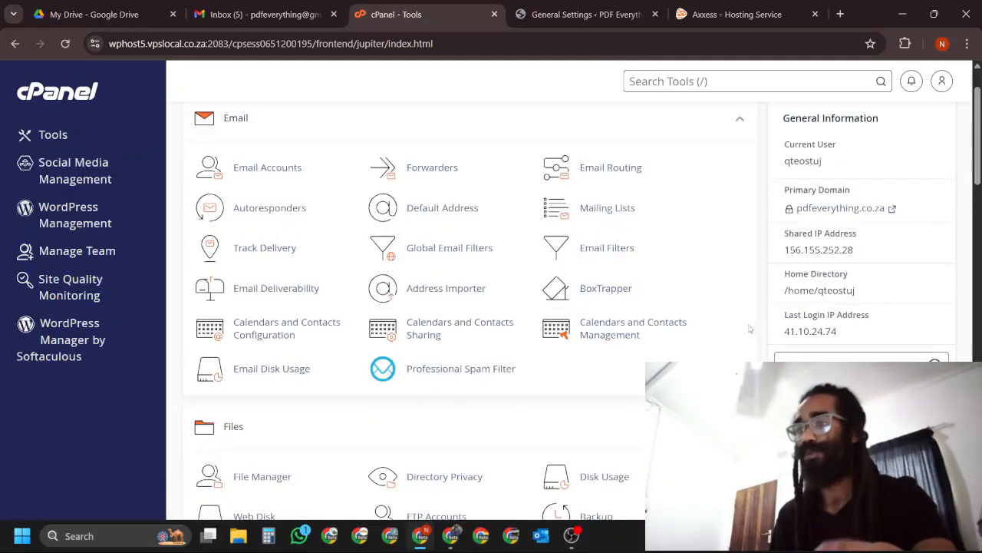
scroll(739, 327, "down", 10)
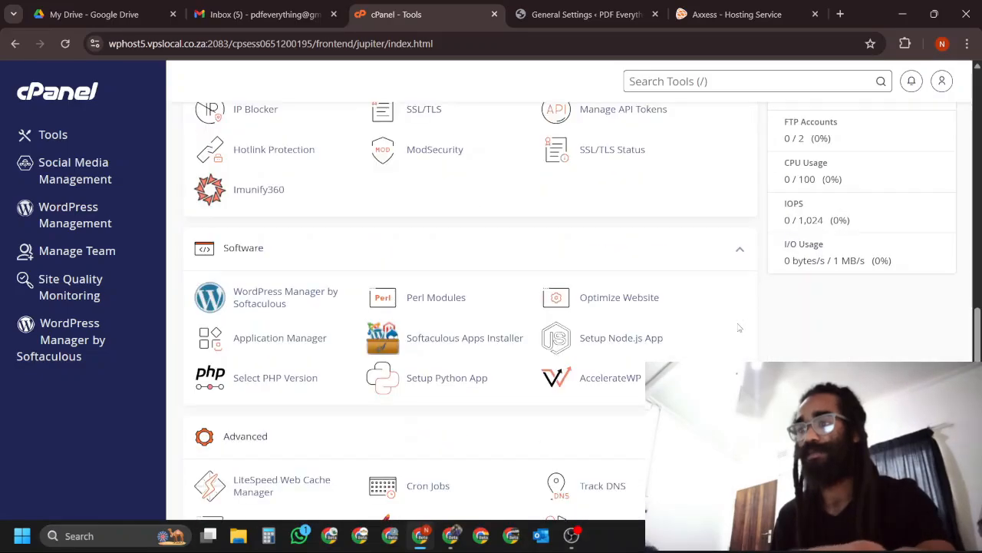
left_click(254, 381)
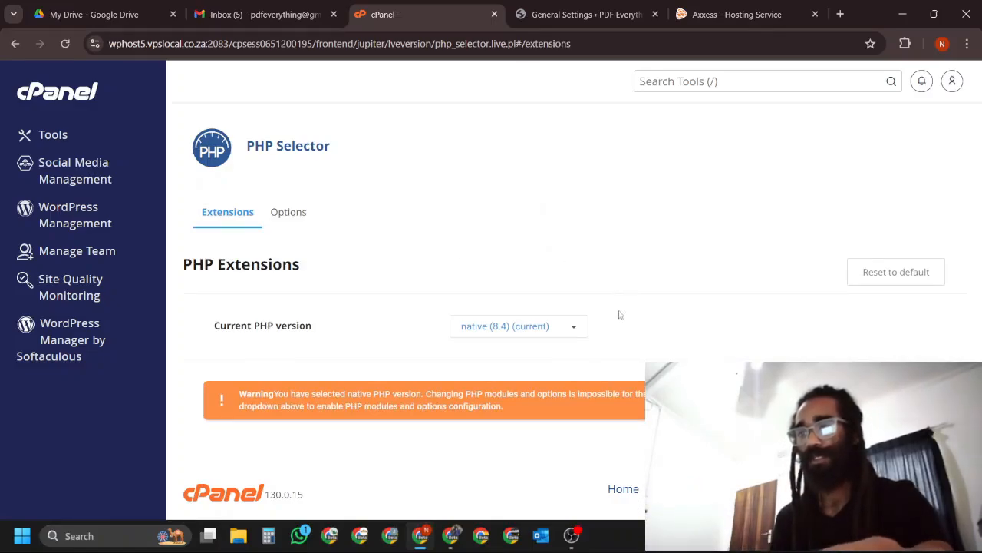
left_click(578, 327)
scroll(614, 315, "down", 2)
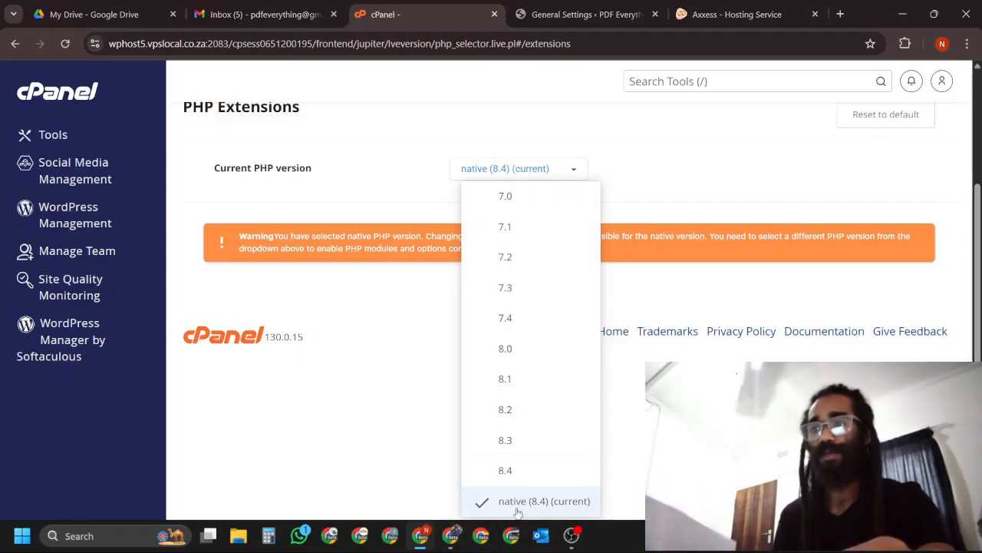
left_click(505, 470)
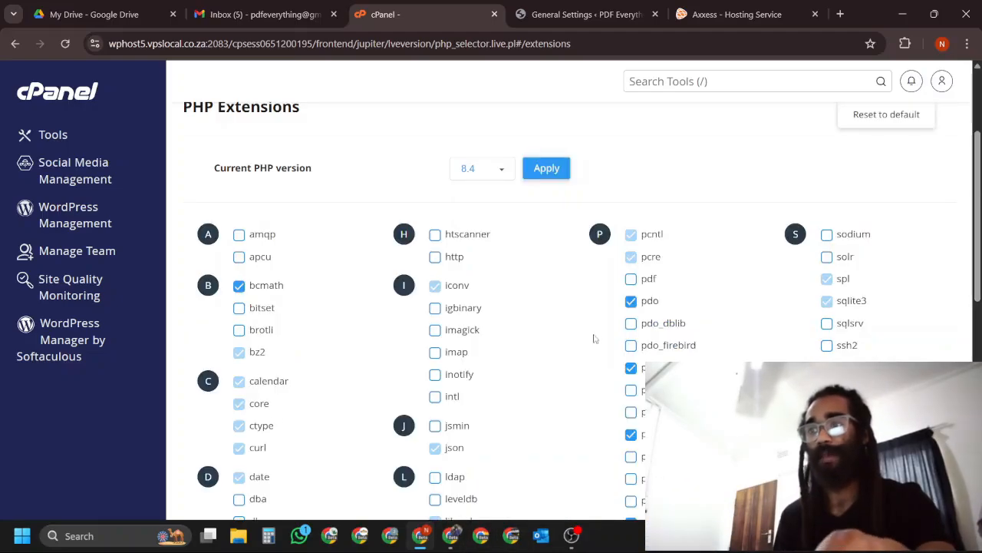
Review the PHP 8.4 extensions and enable the imagick extension.
scroll(600, 316, "down", 1)
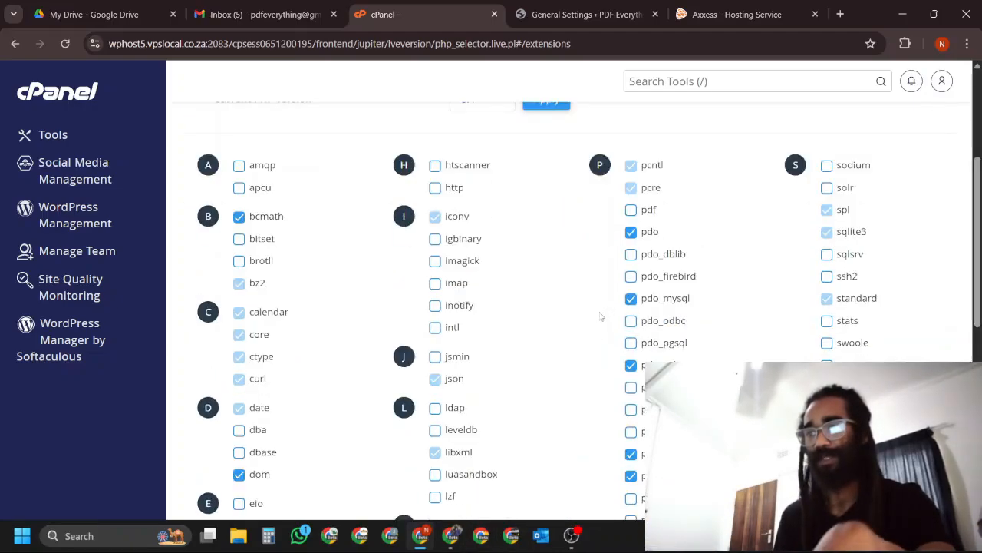
scroll(601, 315, "up", 3)
scroll(601, 315, "down", 2)
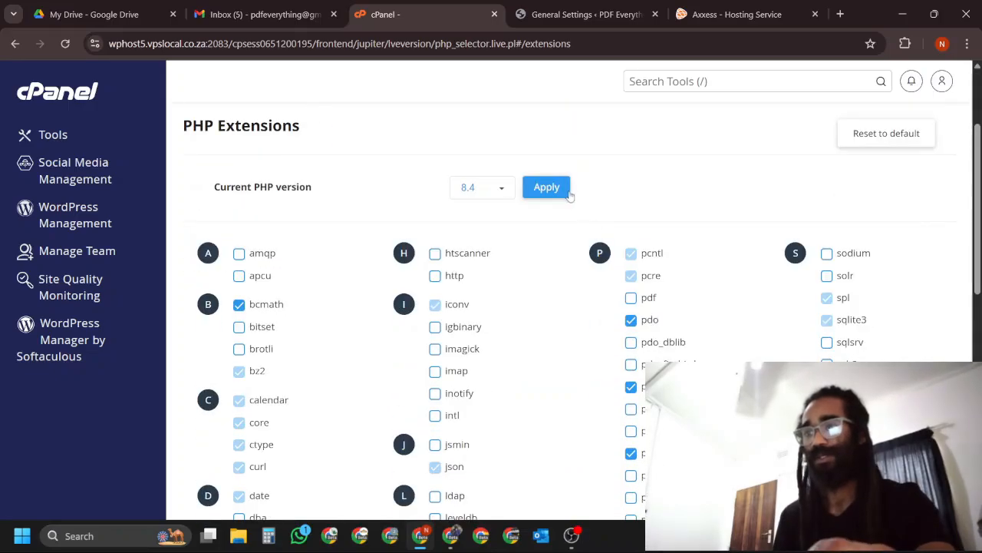
scroll(542, 286, "down", 1)
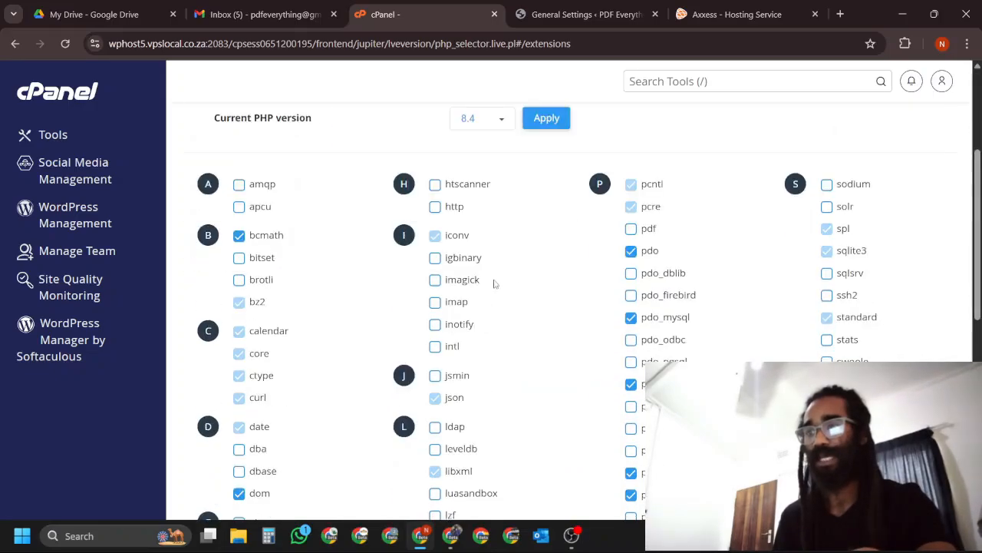
left_click(437, 282)
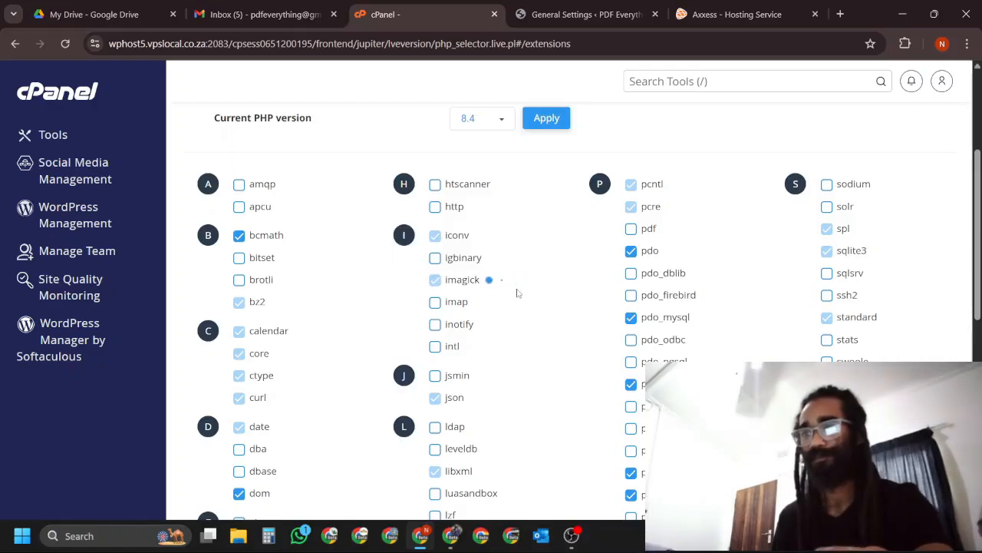
Enable the pdf and fileinfo extensions for PHP 8.4.
left_click(631, 229)
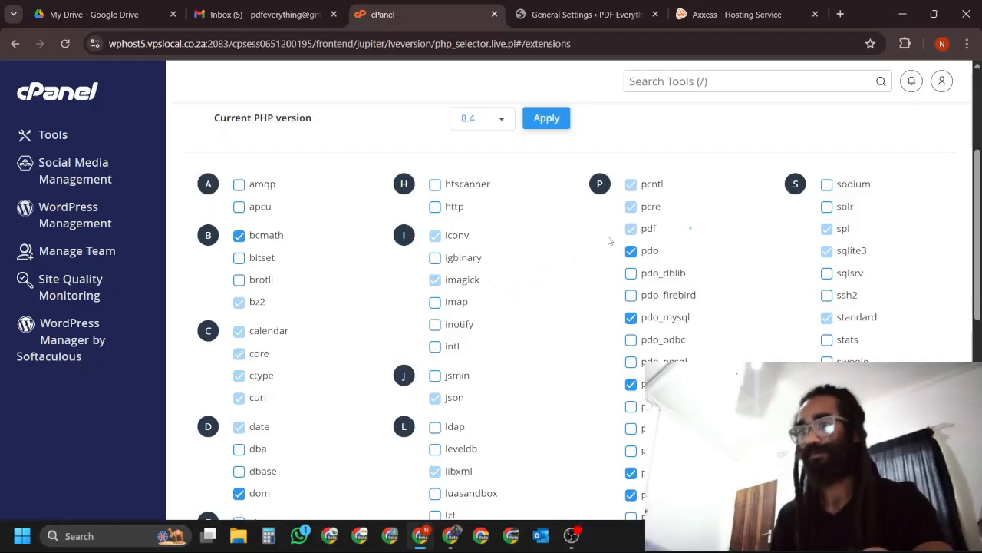
scroll(614, 239, "down", 2)
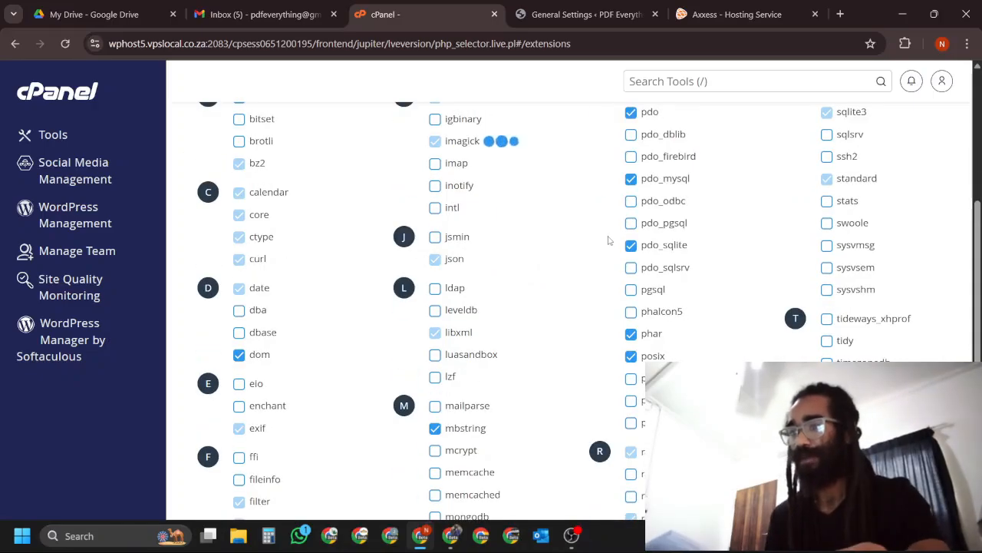
scroll(609, 240, "down", 1)
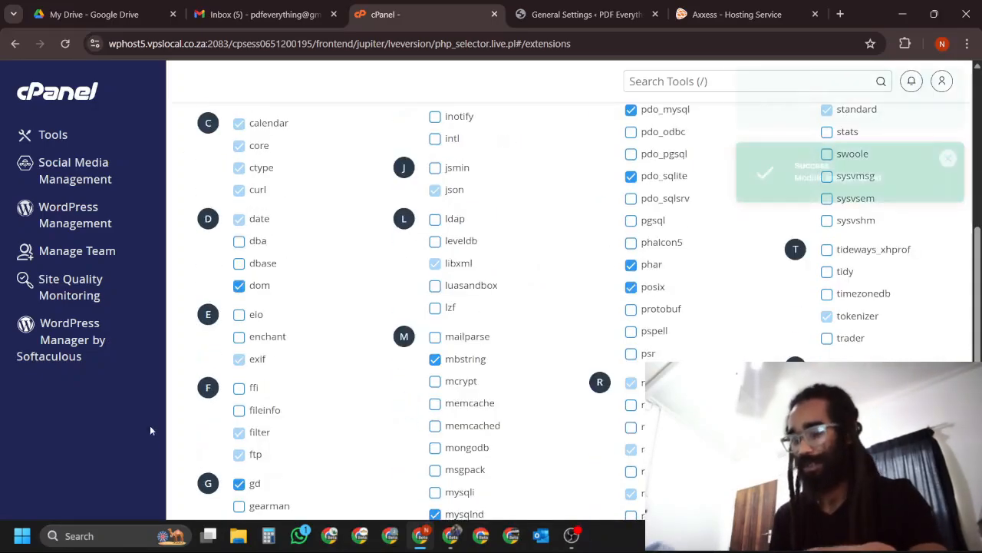
left_click(239, 410)
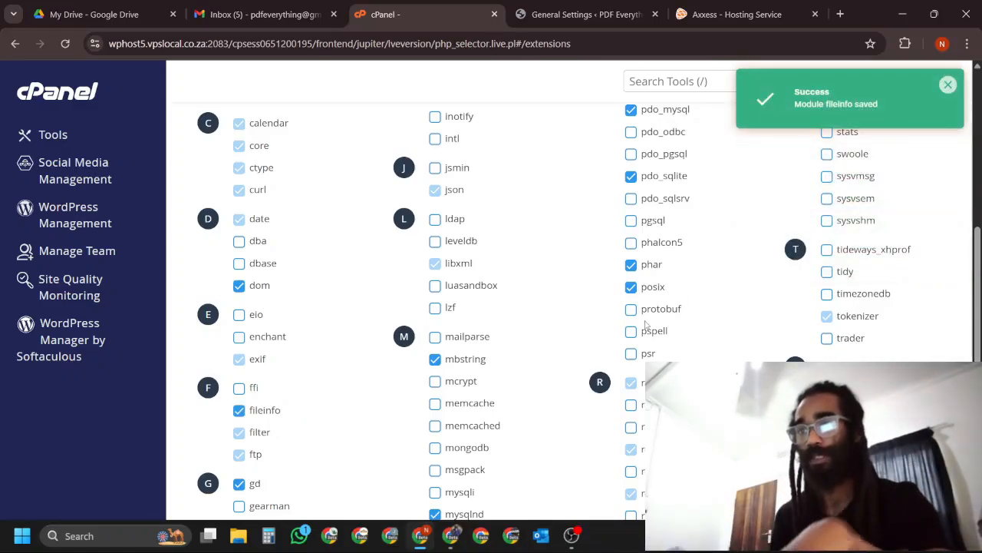
Review the selected extensions and apply 8.4 as the current PHP version.
scroll(645, 326, "up", 4)
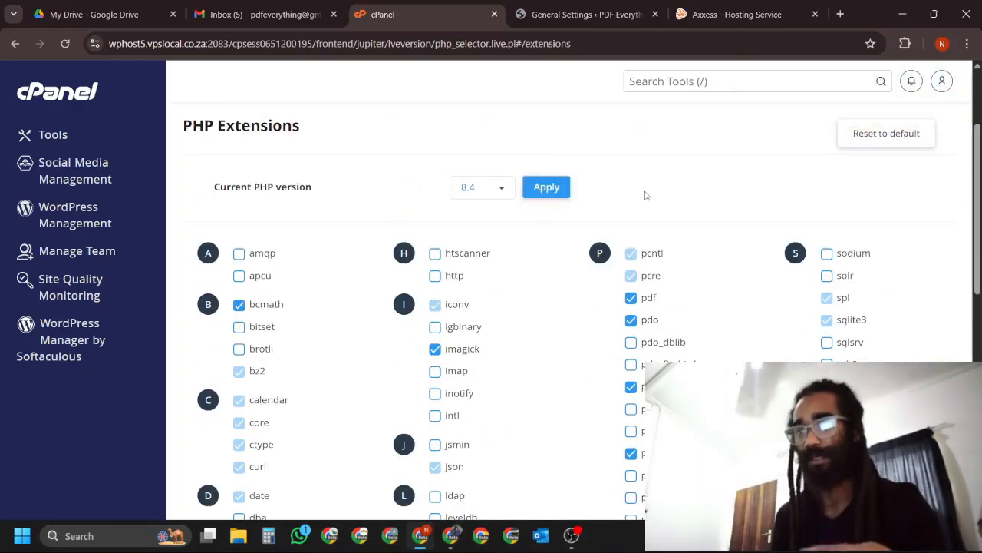
scroll(645, 194, "down", 2)
scroll(643, 193, "up", 2)
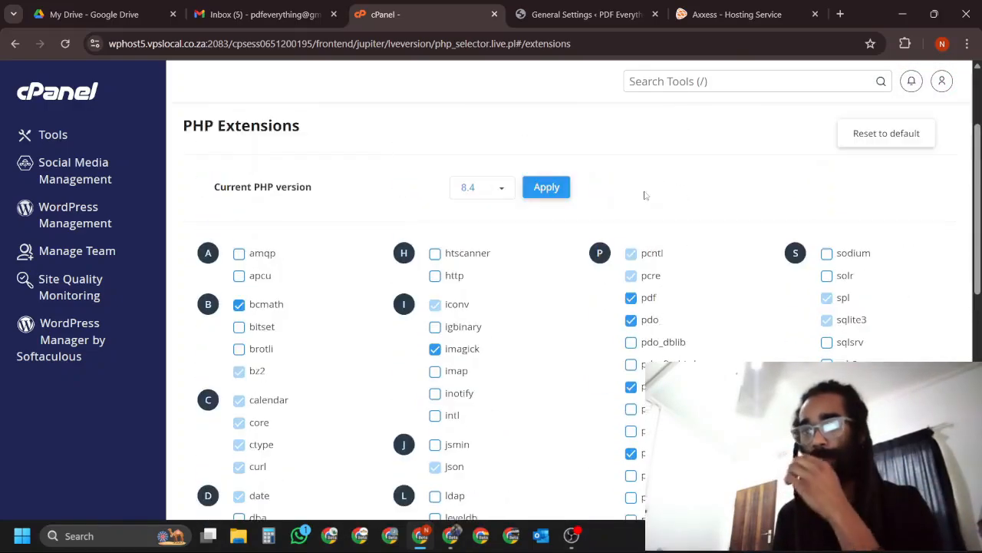
left_click(540, 196)
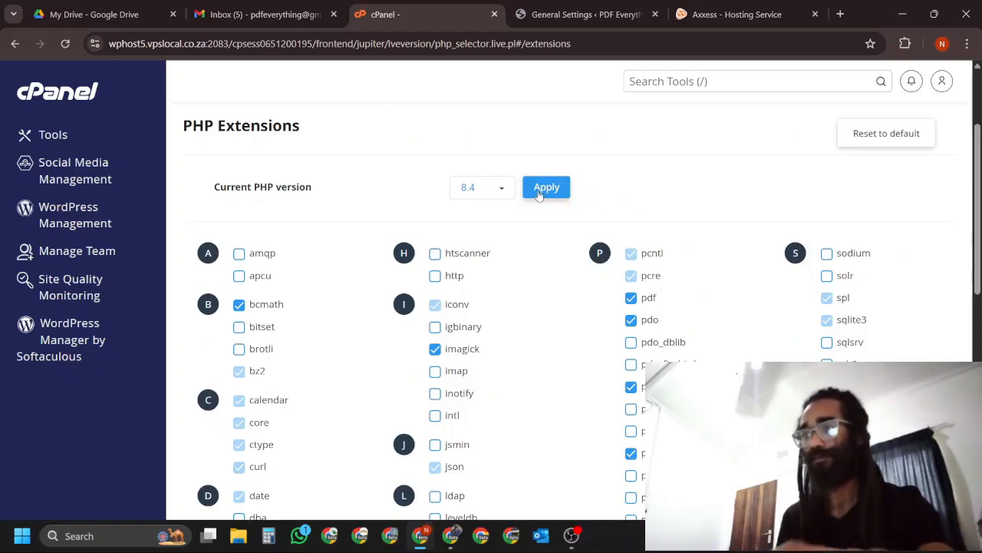
scroll(421, 174, "up", 2)
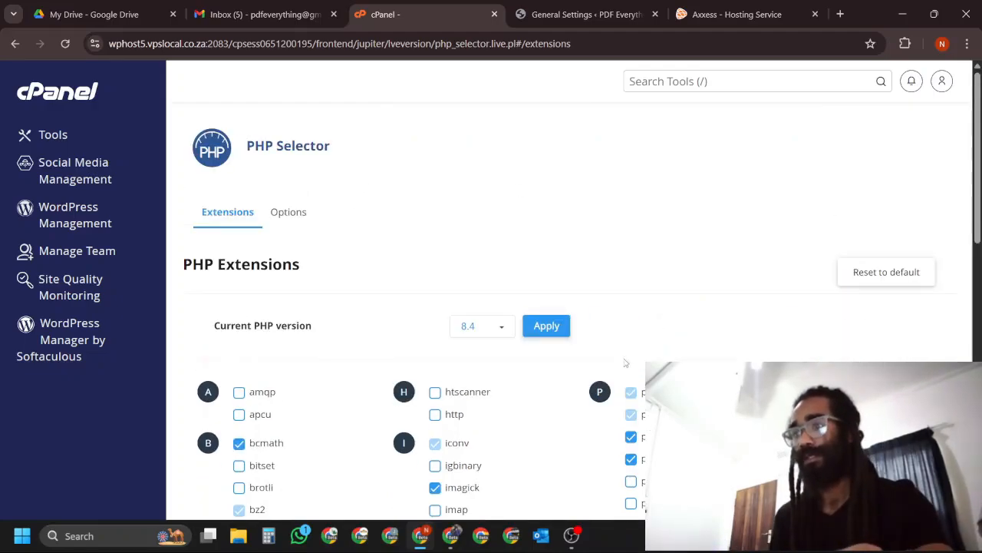
left_click(553, 324)
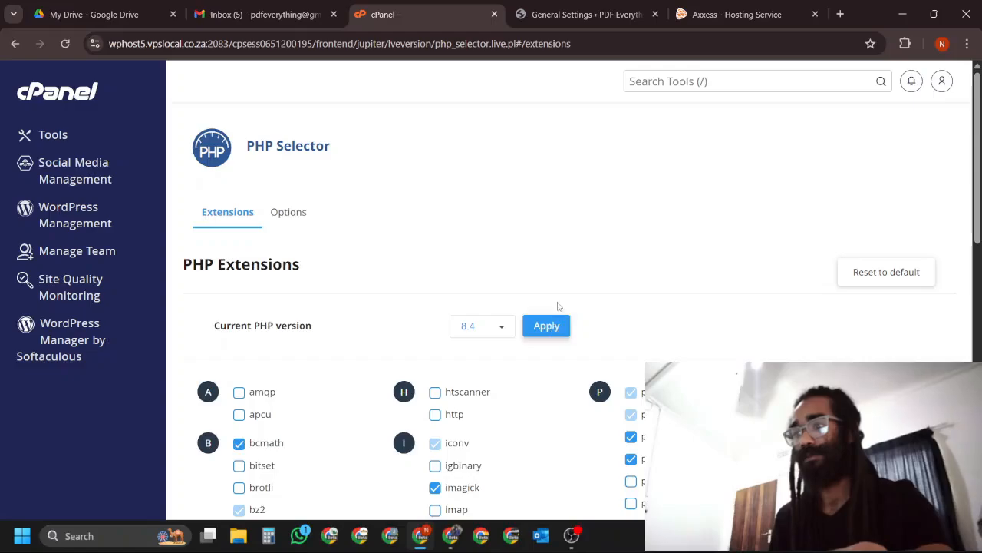
Open the PHP Selector's options and set memory_limit to 512M.
left_click(289, 212)
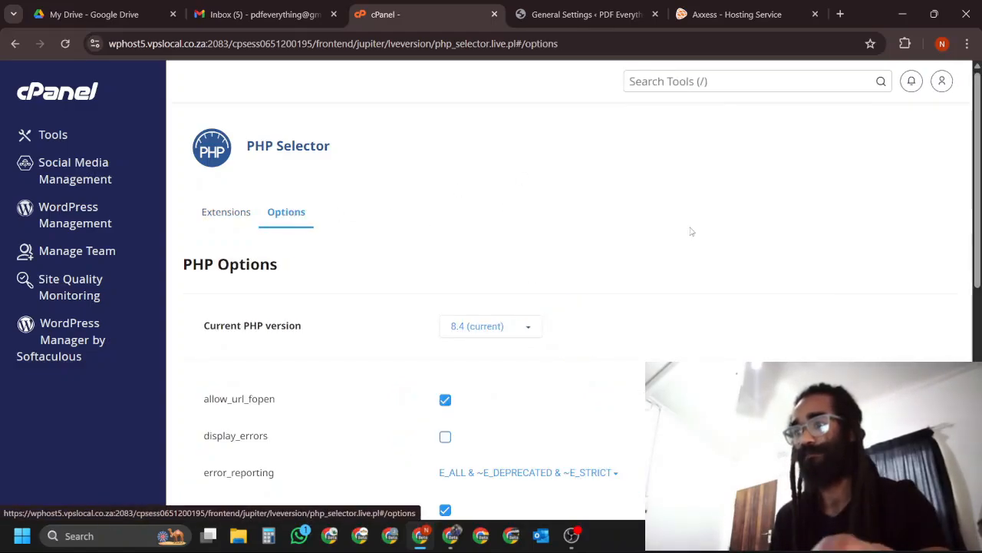
scroll(691, 230, "down", 1)
scroll(690, 231, "down", 4)
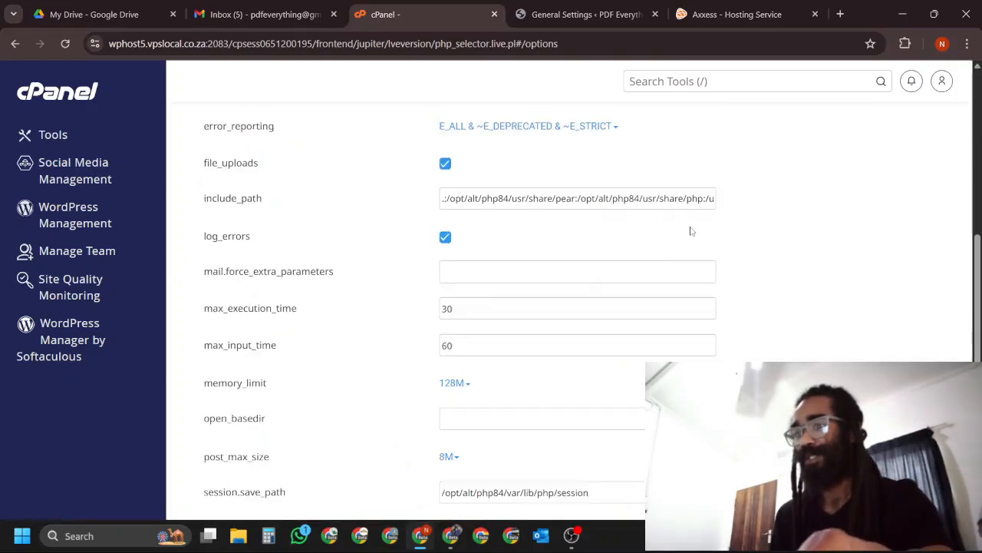
scroll(537, 291, "down", 1)
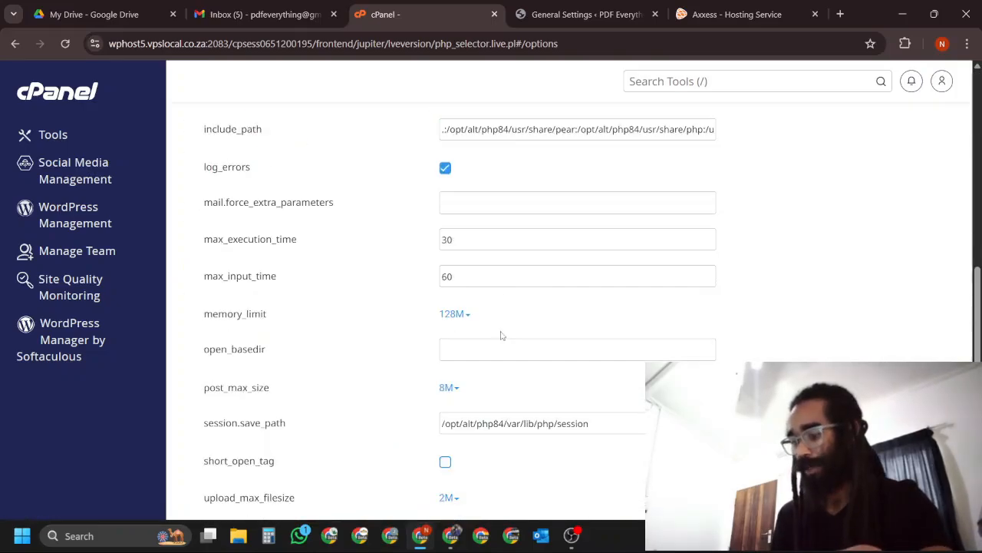
left_click(461, 316)
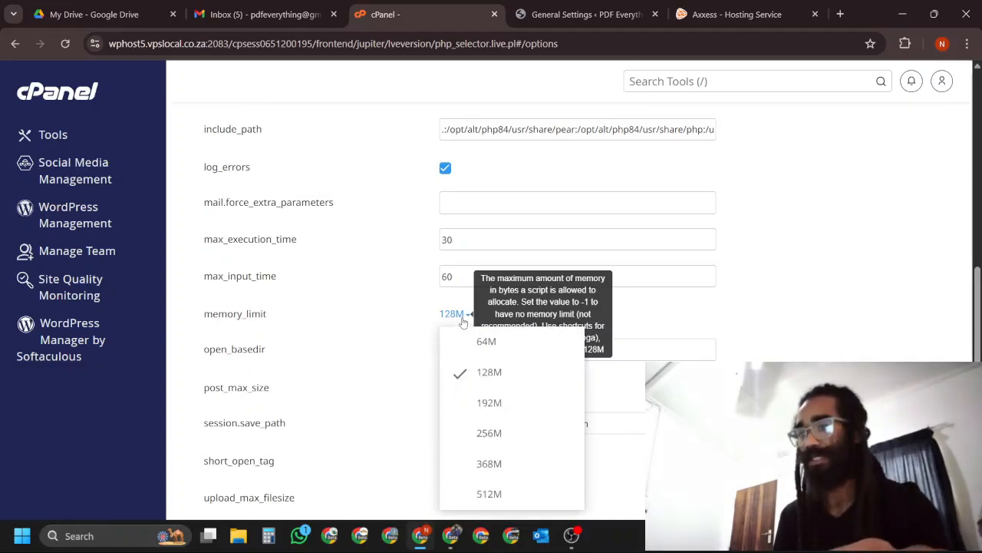
left_click(530, 495)
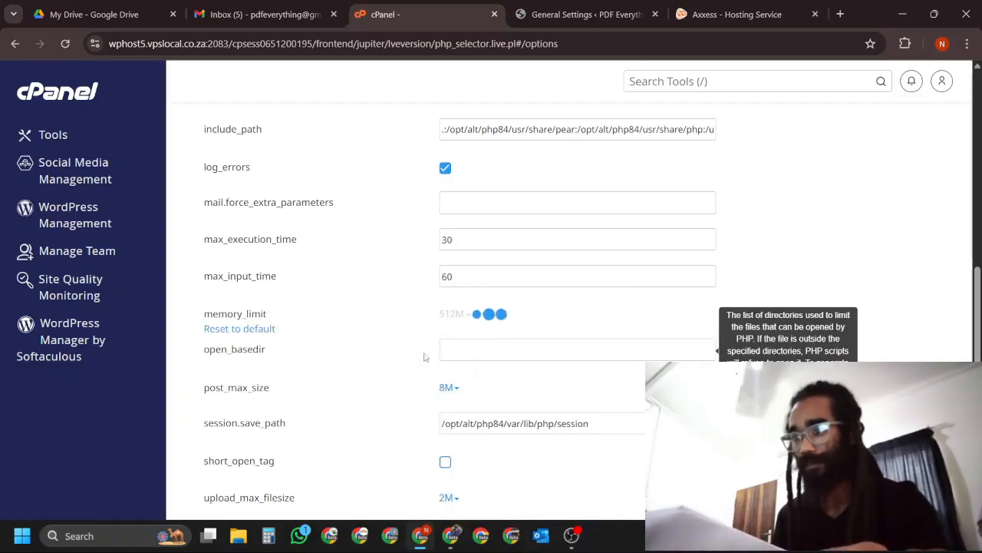
Set post_max_size to 128M in the PHP options.
left_click(454, 390)
scroll(476, 387, "down", 2)
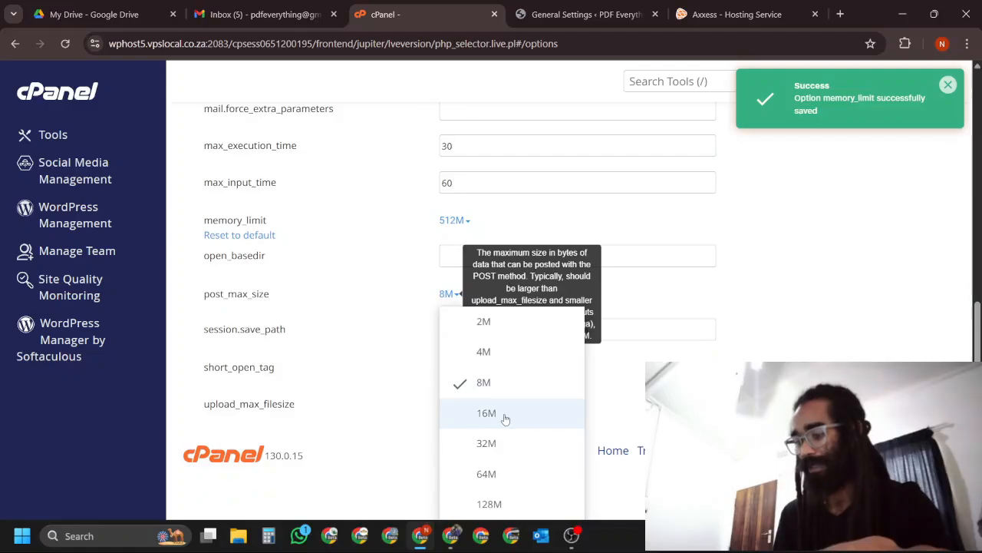
left_click(515, 506)
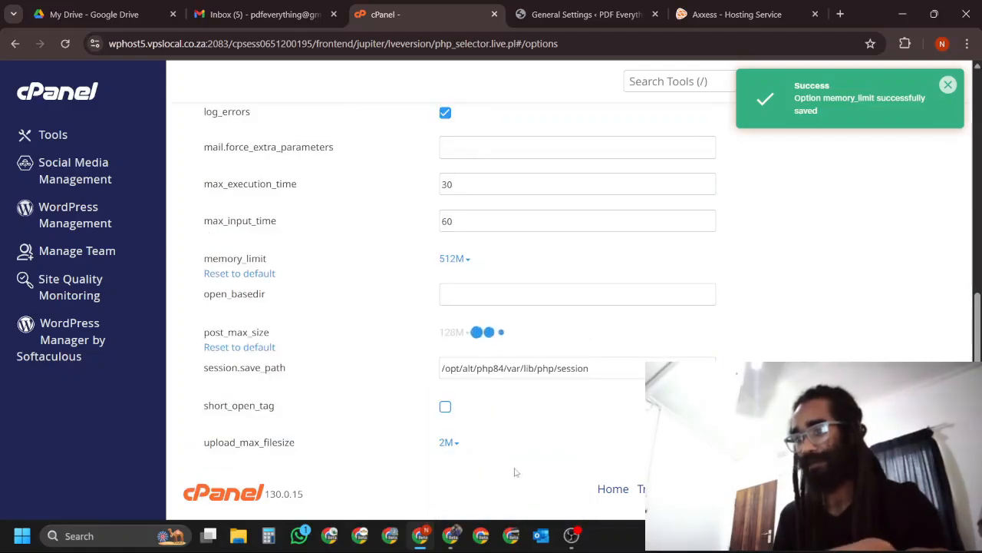
Set upload_max_filesize to 128M in the PHP options.
left_click(448, 444)
scroll(816, 324, "down", 2)
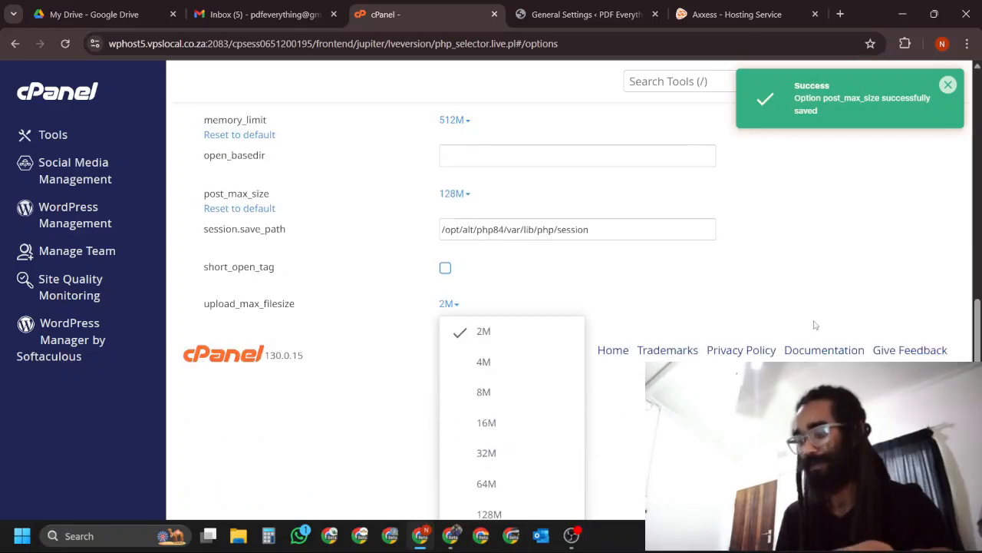
scroll(817, 324, "down", 2)
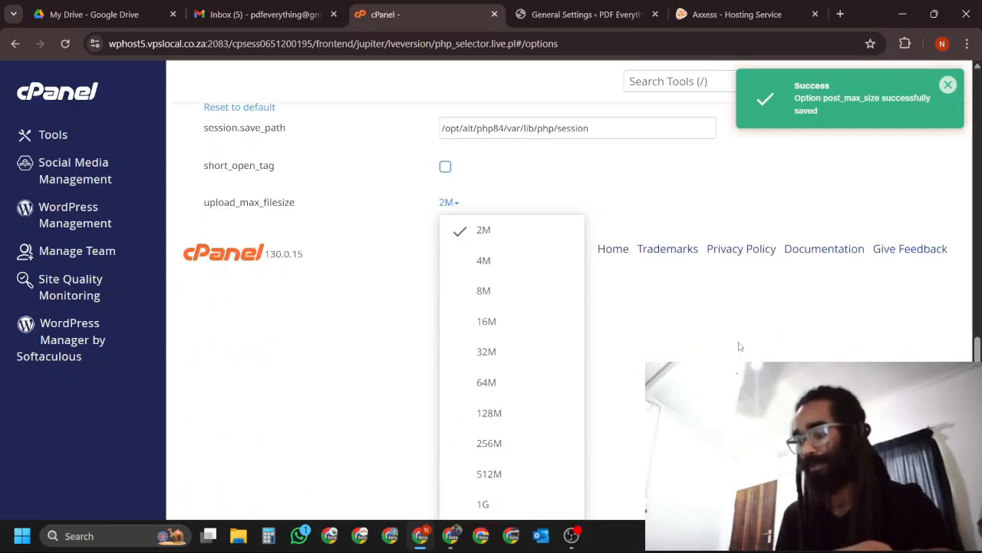
left_click(520, 420)
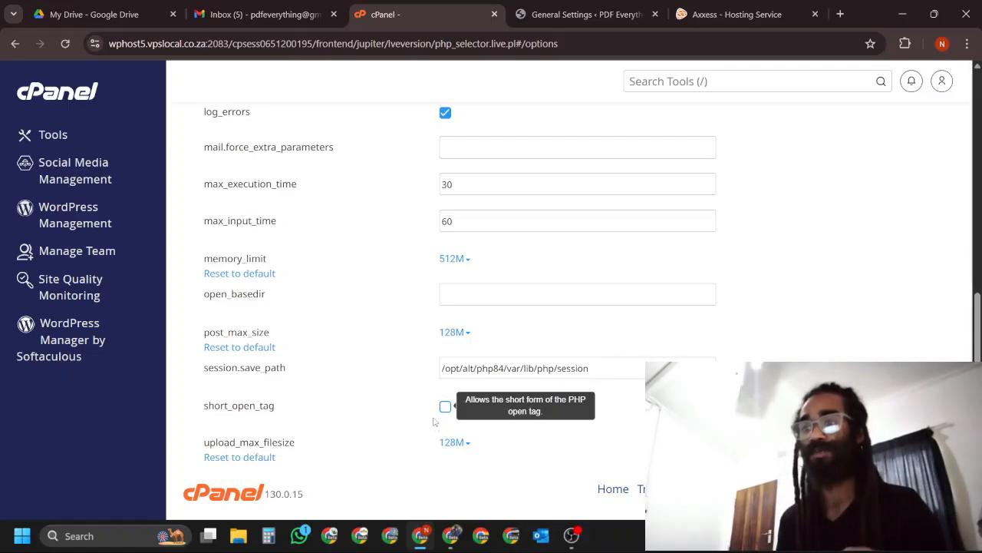
Set upload_max_filesize to 64M, keeping it below post_max_size.
left_click(466, 444)
scroll(471, 449, "down", 3)
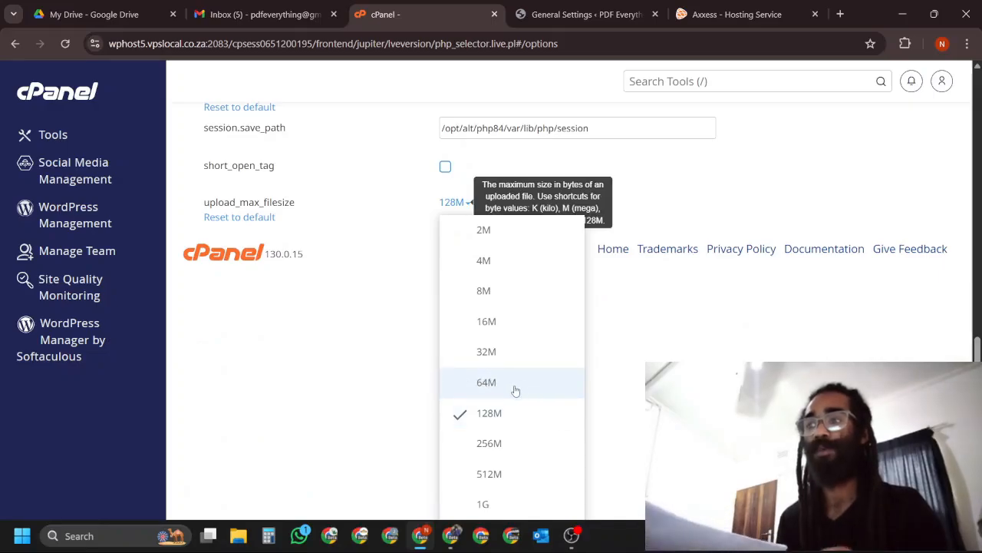
scroll(537, 307, "up", 1)
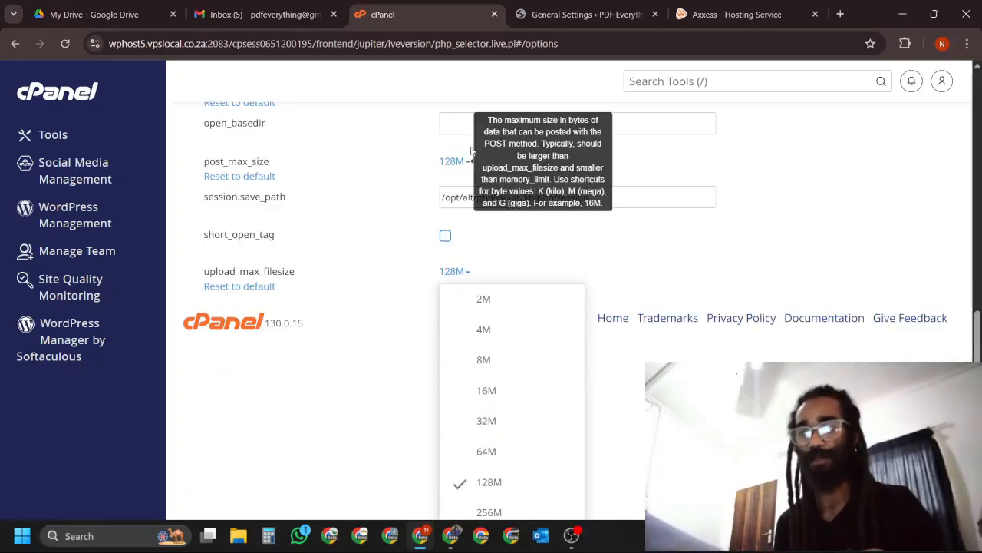
left_click(519, 459)
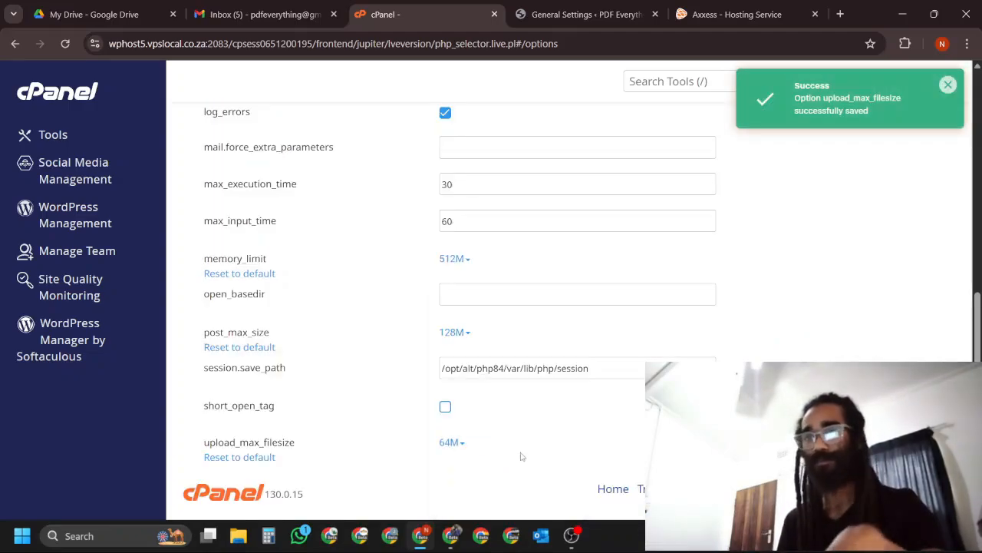
Dismiss the saved-option notification, leave the PHP Selector and open Email Accounts from cPanel's main tools.
scroll(827, 351, "up", 4)
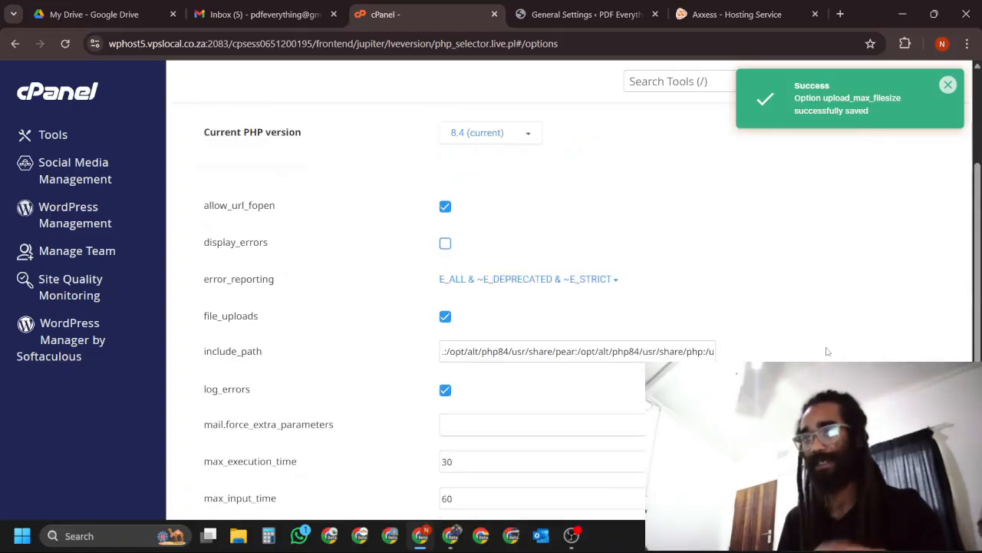
left_click(950, 85)
scroll(526, 329, "up", 3)
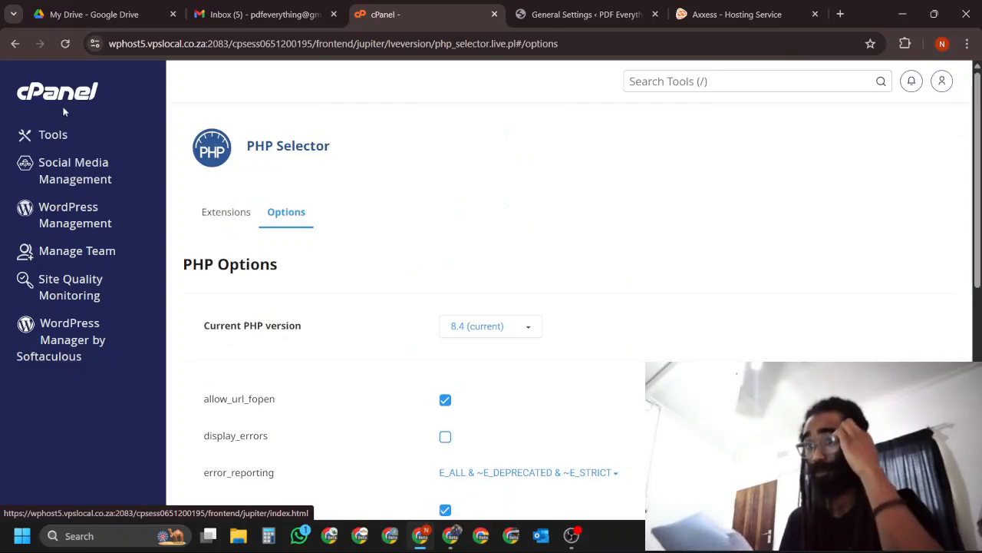
left_click(67, 97)
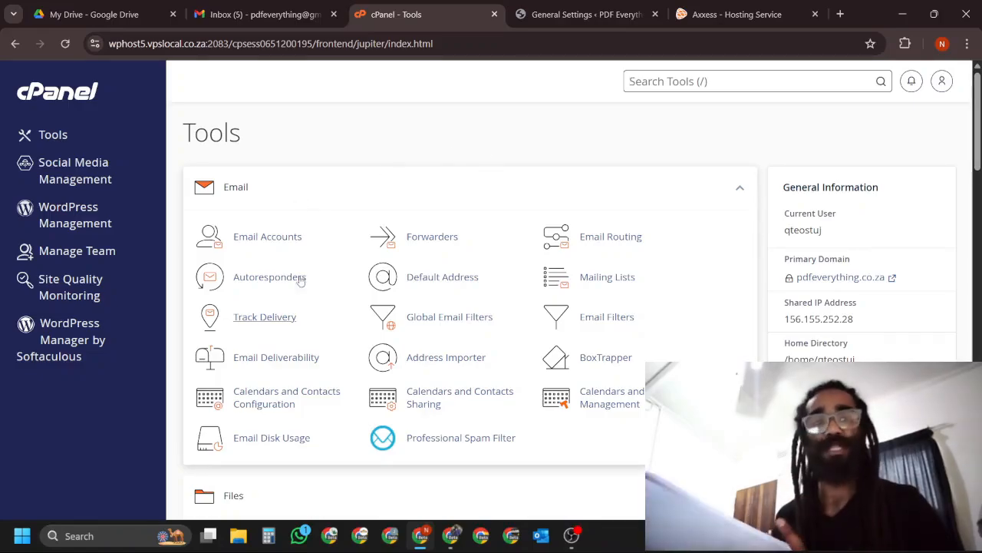
left_click(284, 240)
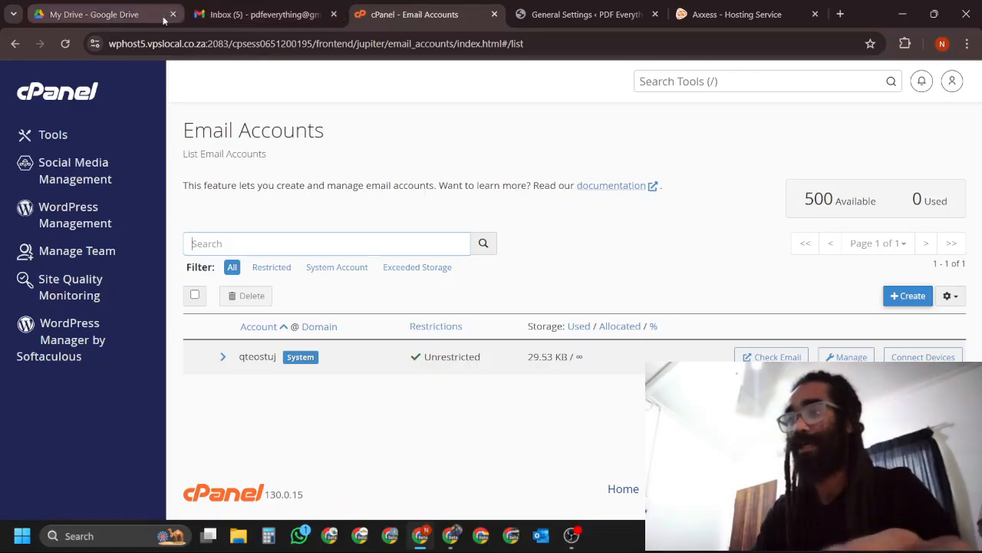
Open the Emails and information document from Google Drive's Business Information folder and move the Gmail tab ahead of it.
left_click(99, 14)
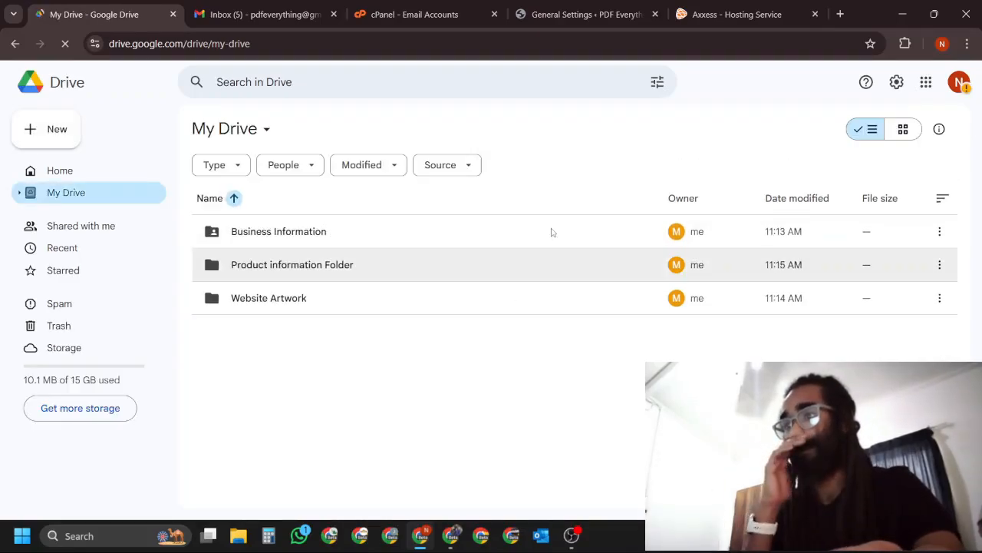
double_click(520, 236)
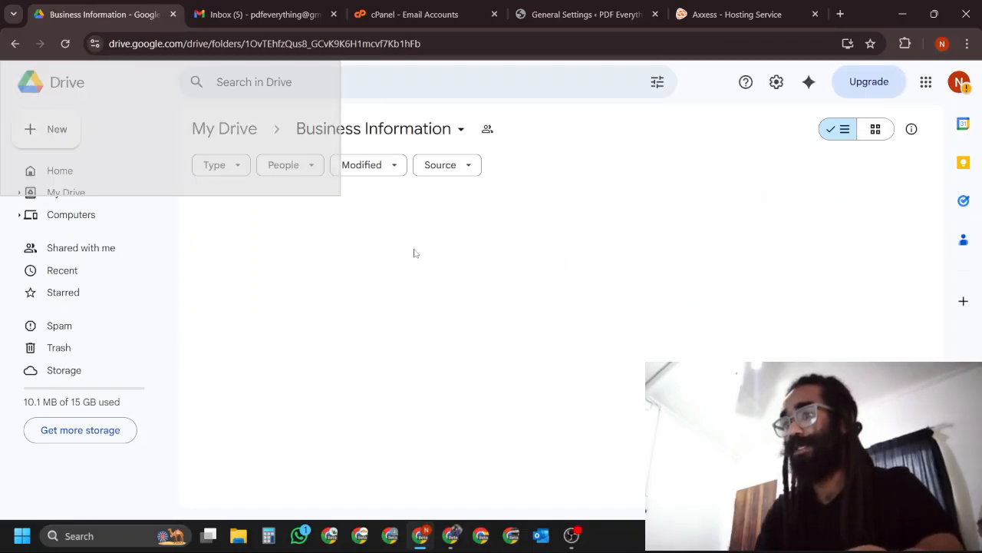
double_click(281, 276)
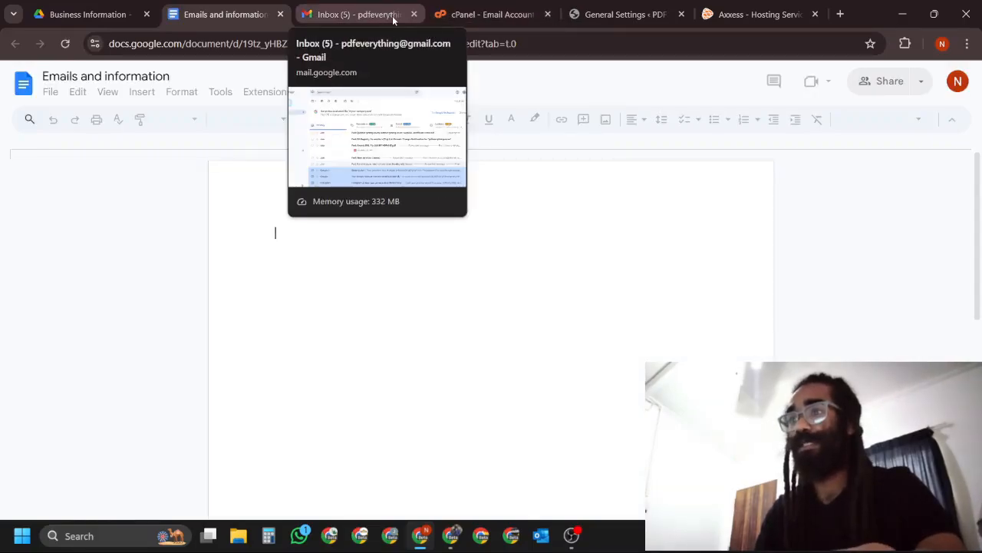
left_click_drag(393, 20, 260, 20)
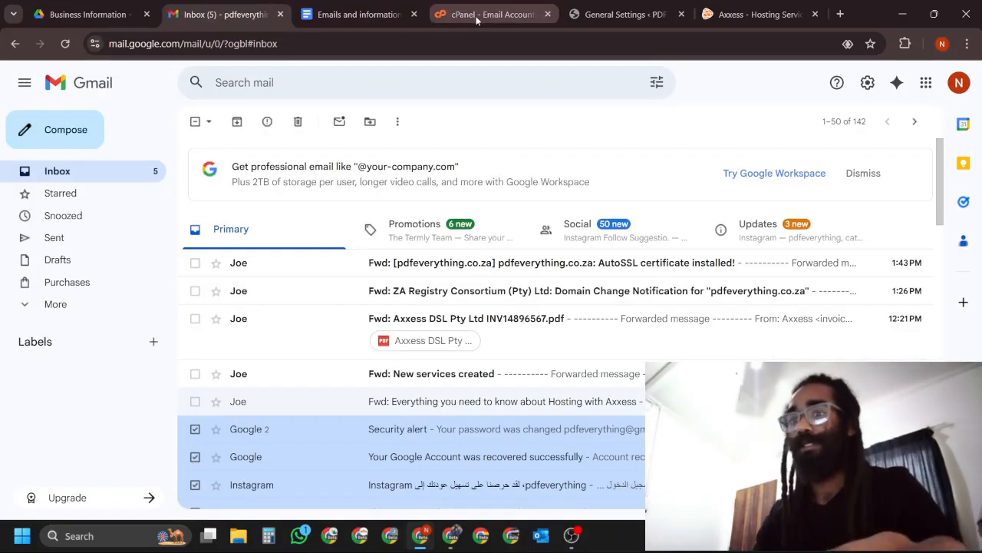
left_click(476, 17)
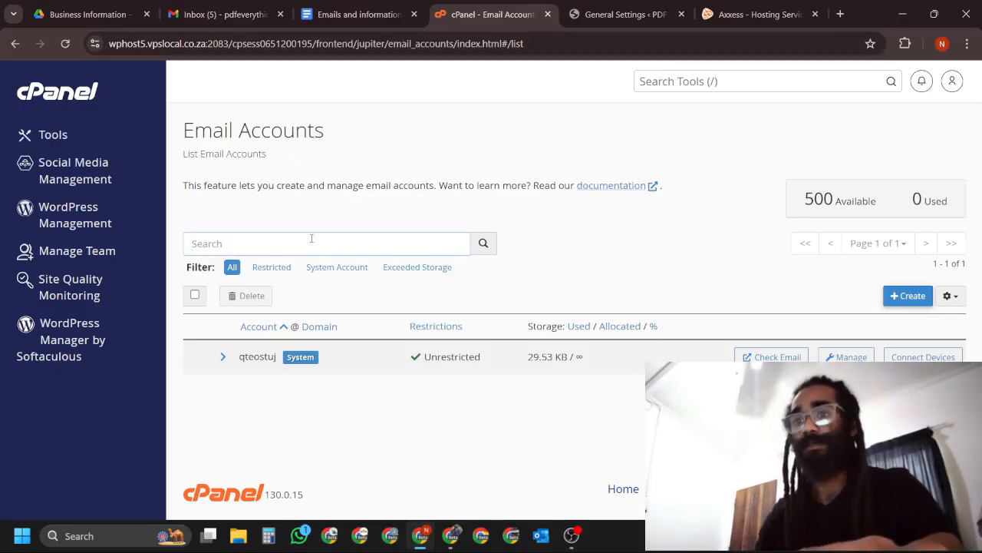
left_click(908, 297)
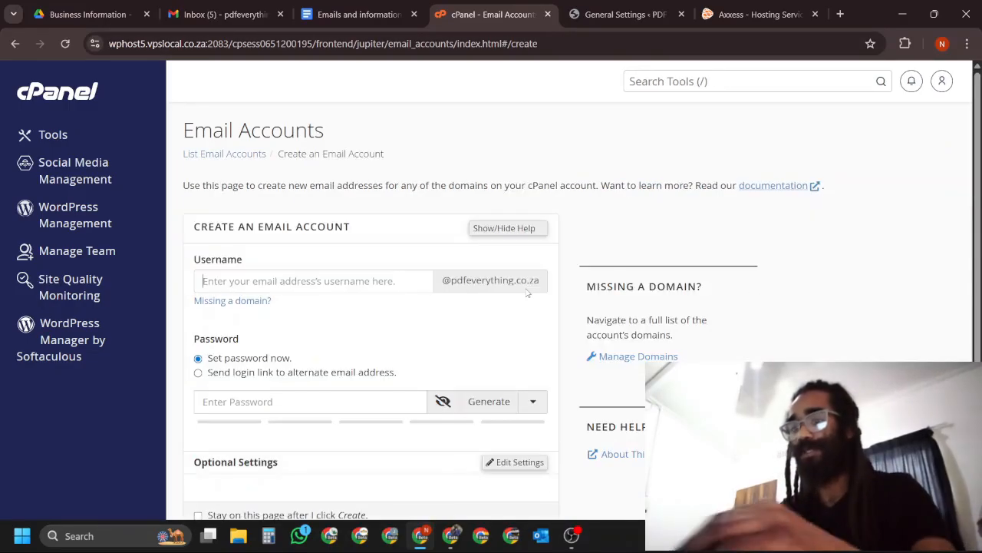
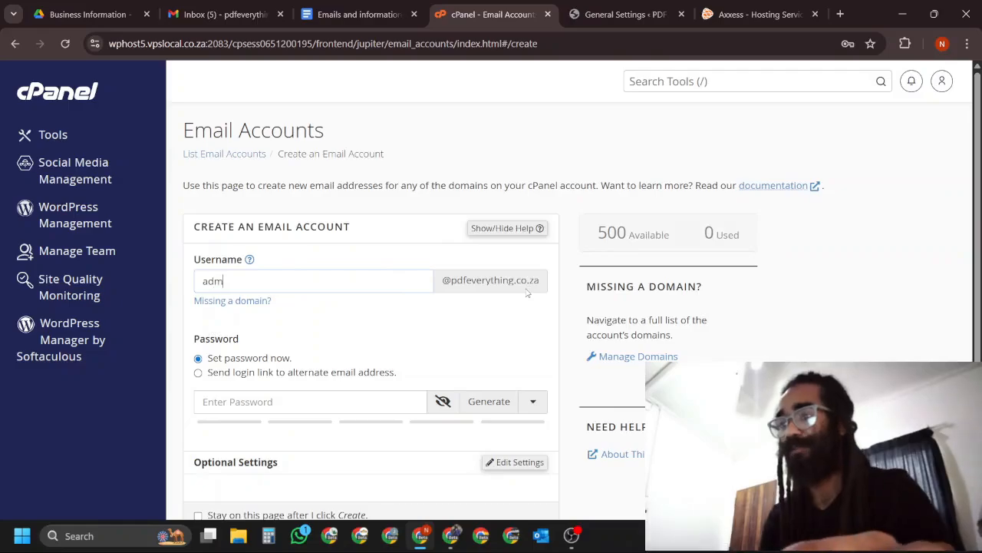
Generate and copy a password for the admin email account, create the account and save its password in the browser.
left_click(489, 401)
left_click_drag(353, 397, 198, 400)
key("super+c")
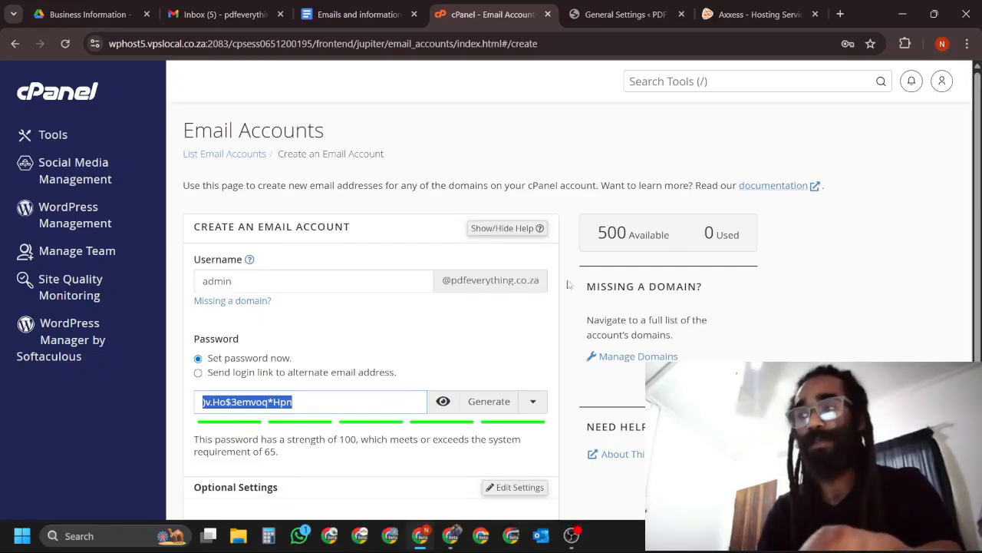
scroll(859, 261, "down", 2)
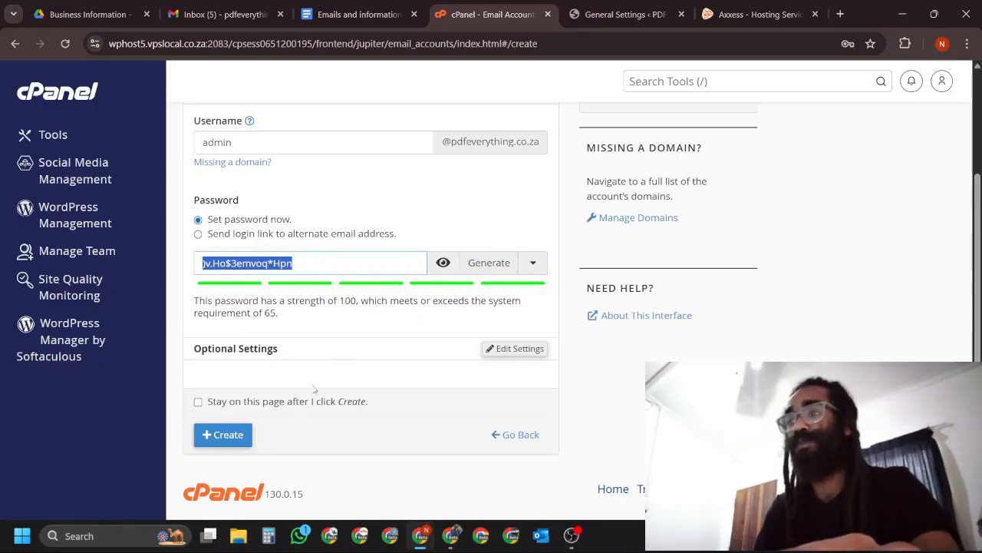
left_click(222, 434)
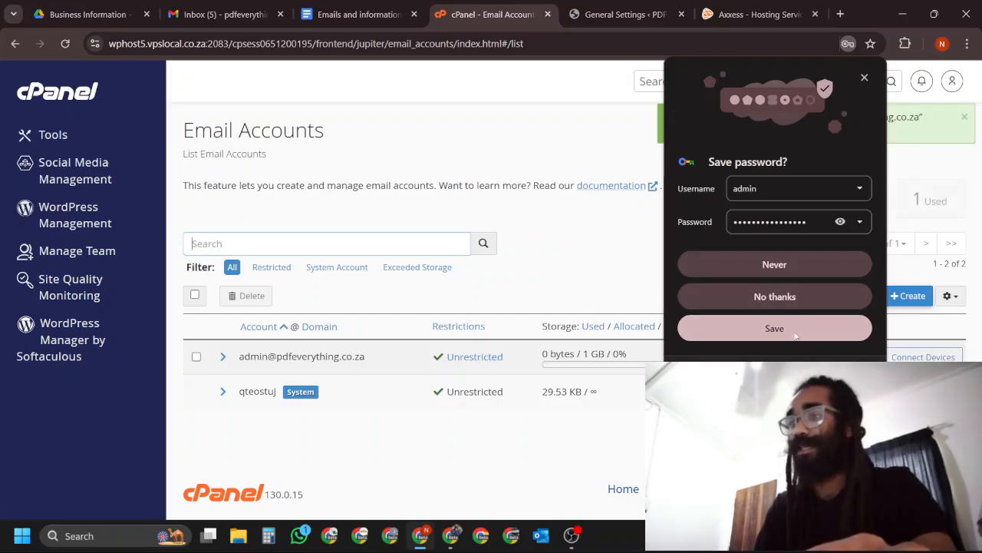
left_click(796, 330)
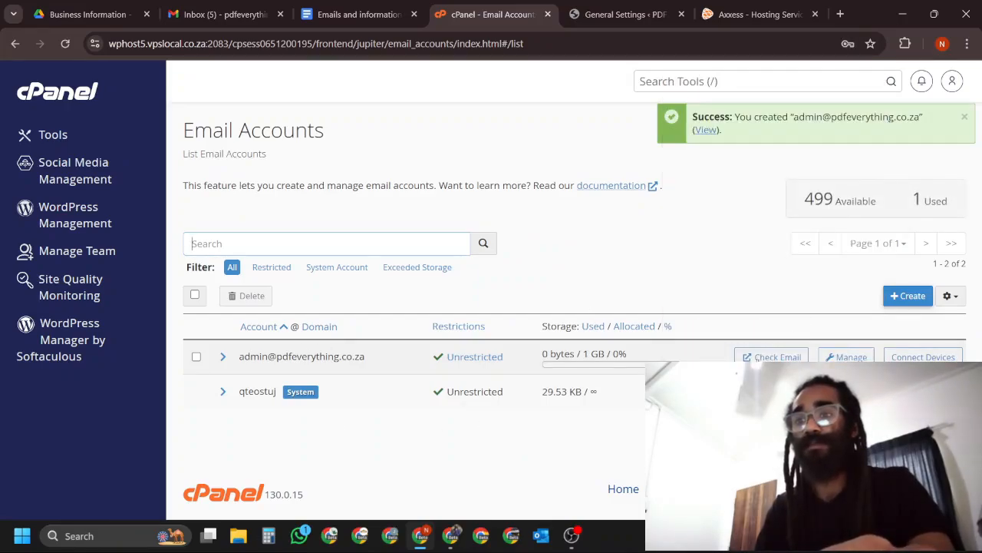
Open webmail for the admin account, agree to the usage-statistics consent and open its Roundcube inbox.
left_click(771, 357)
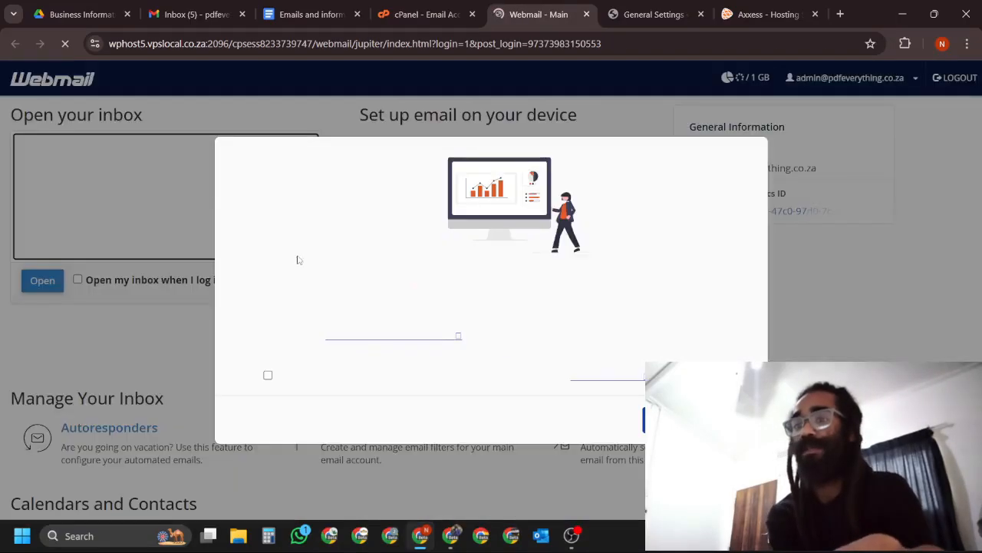
left_click(285, 377)
left_click(691, 420)
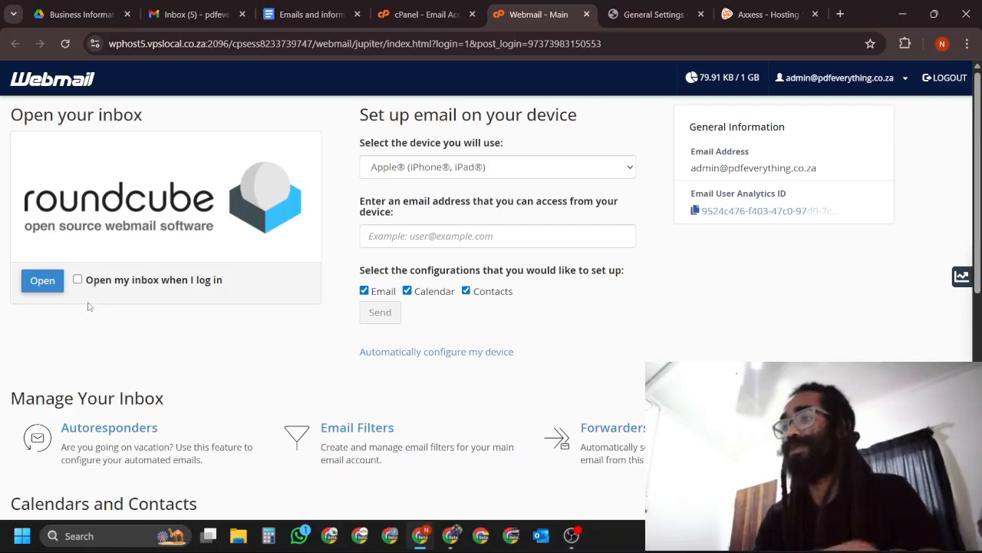
left_click(42, 281)
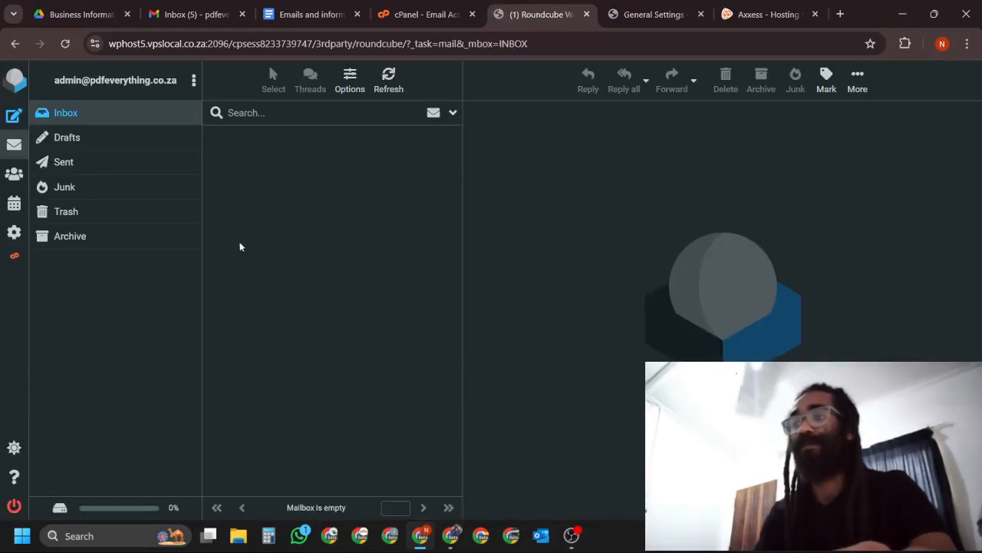
Copy the Secure SSL/TLS settings from the admin inbox's client configuration message into the Emails and information document.
left_click(281, 137)
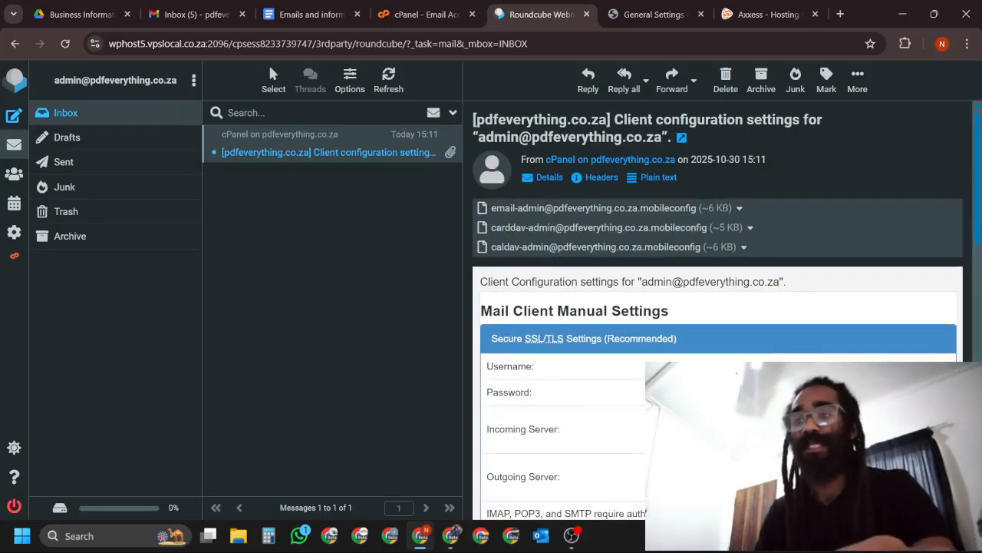
scroll(718, 307, "down", 1)
left_click_drag(676, 449, 486, 273)
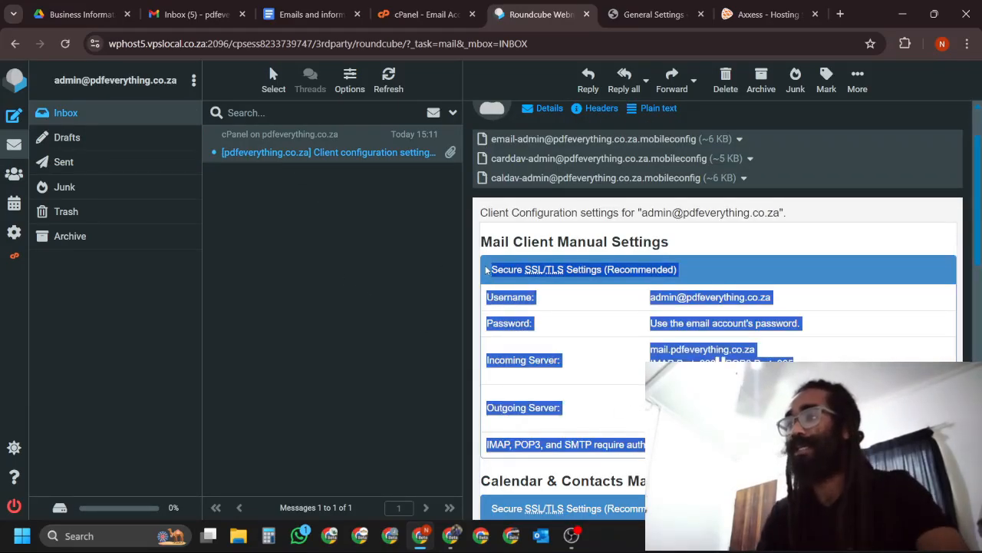
left_click(295, 20)
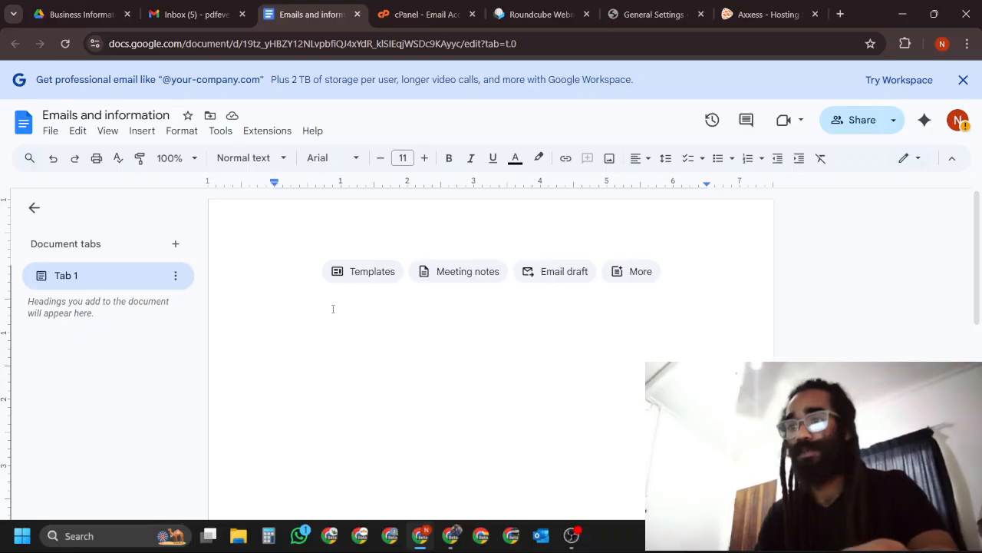
key("ctrl+v")
Replace the Password placeholder in the document's admin settings table with the account password from the clipboard history.
left_click_drag(574, 315, 423, 315)
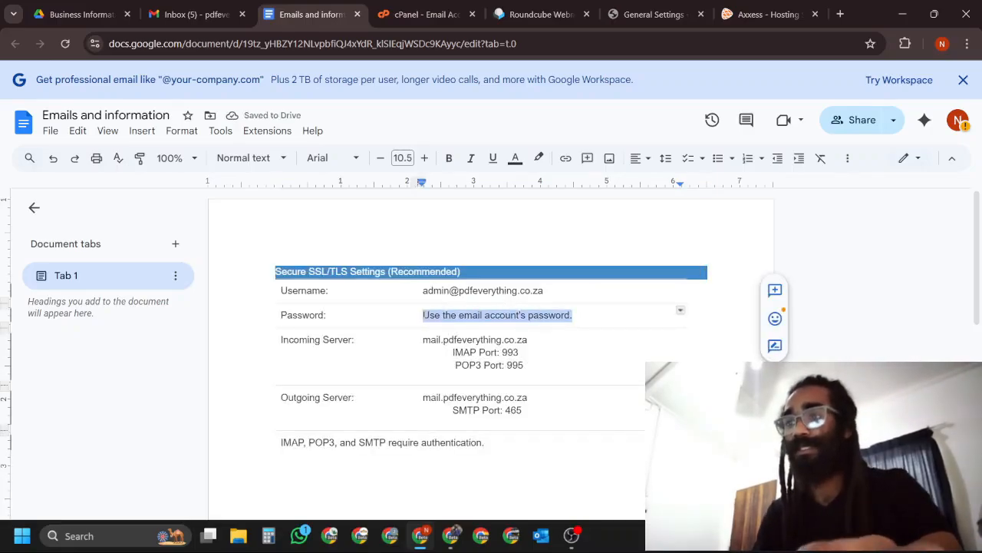
key("super+v")
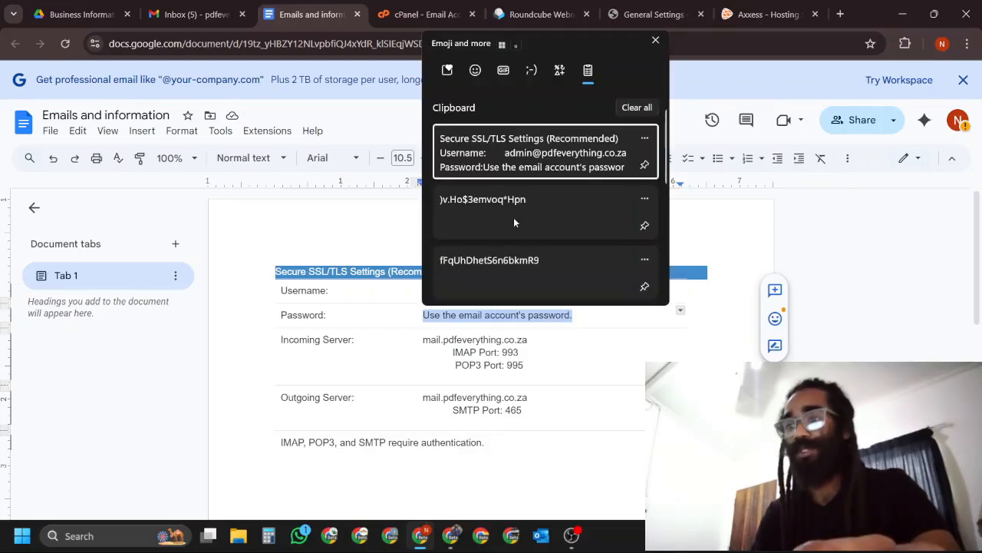
left_click(515, 223)
left_click(507, 463)
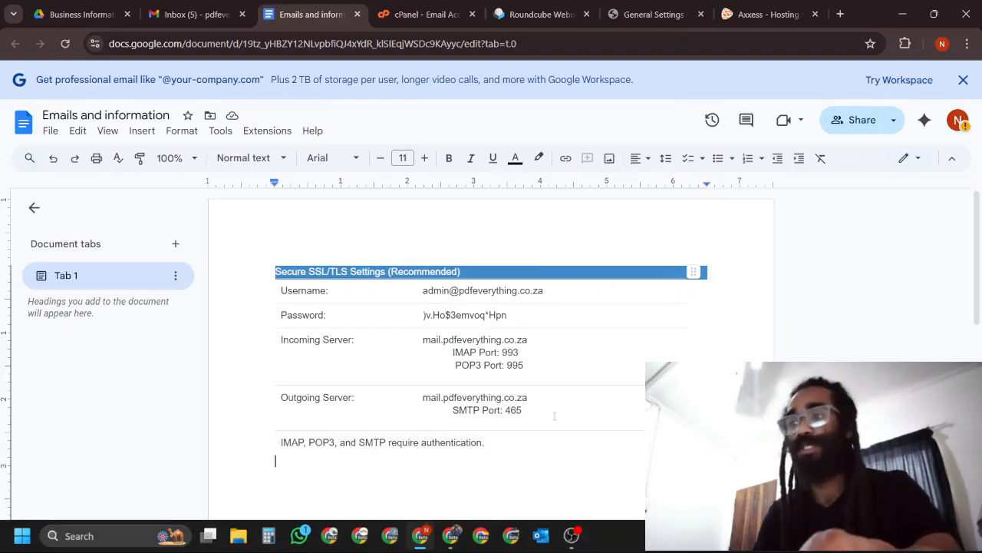
scroll(530, 374, "down", 2)
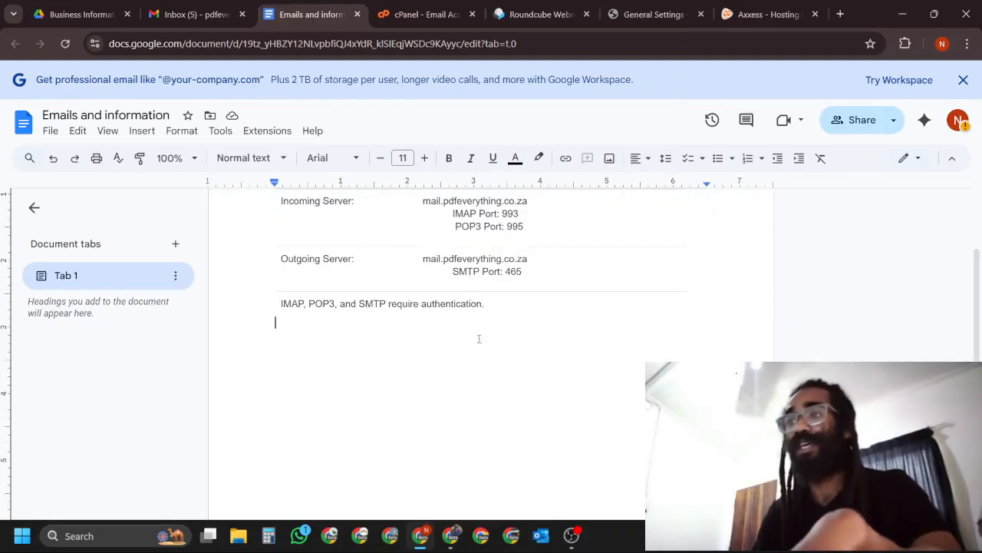
scroll(661, 354, "up", 1)
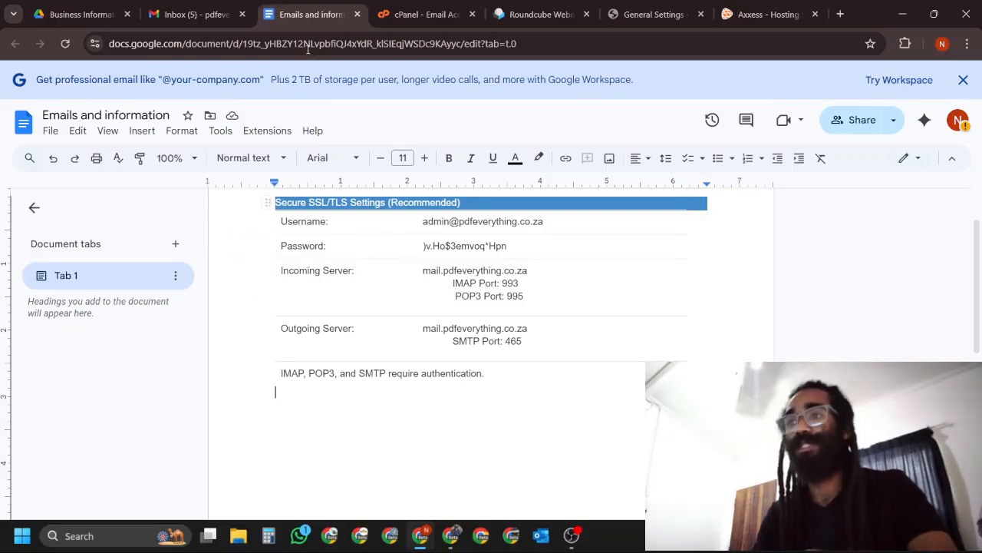
Close the admin account's Roundcube tab and start creating another email account in cPanel.
left_click(541, 14)
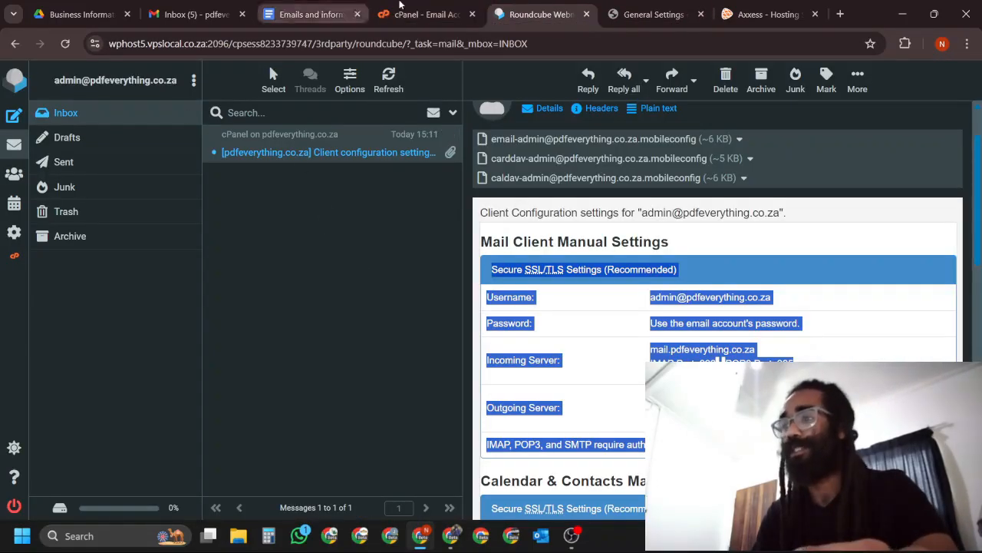
left_click(423, 14)
left_click(587, 14)
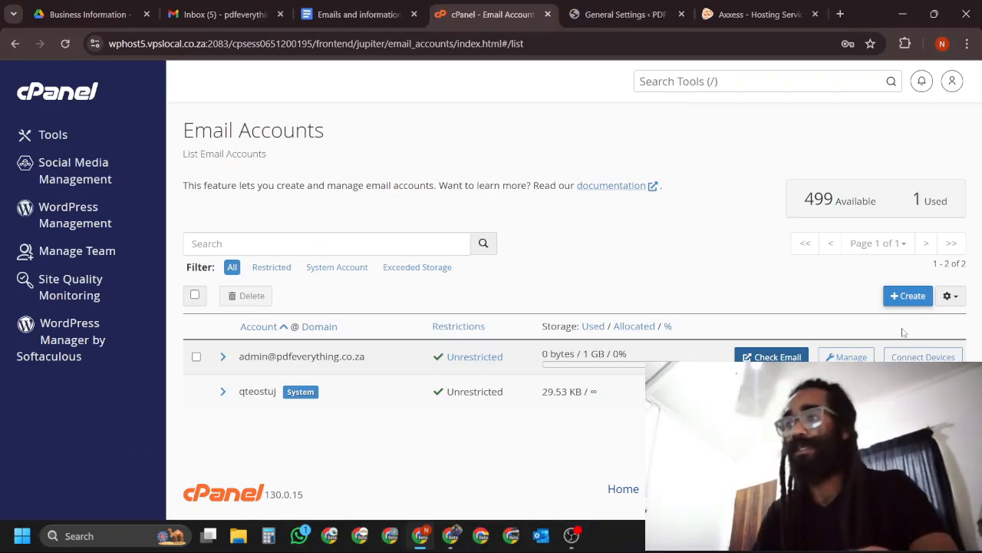
left_click(910, 296)
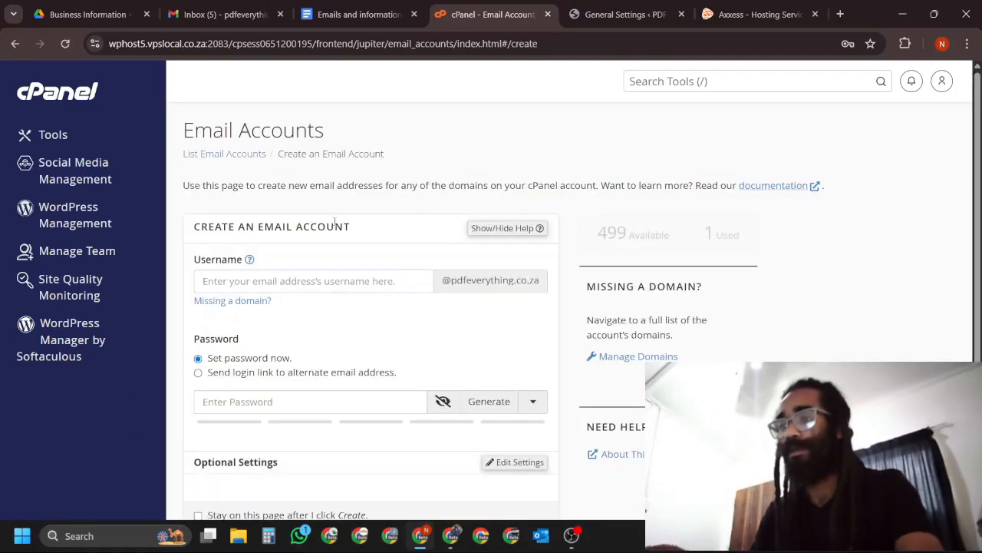
type("info")
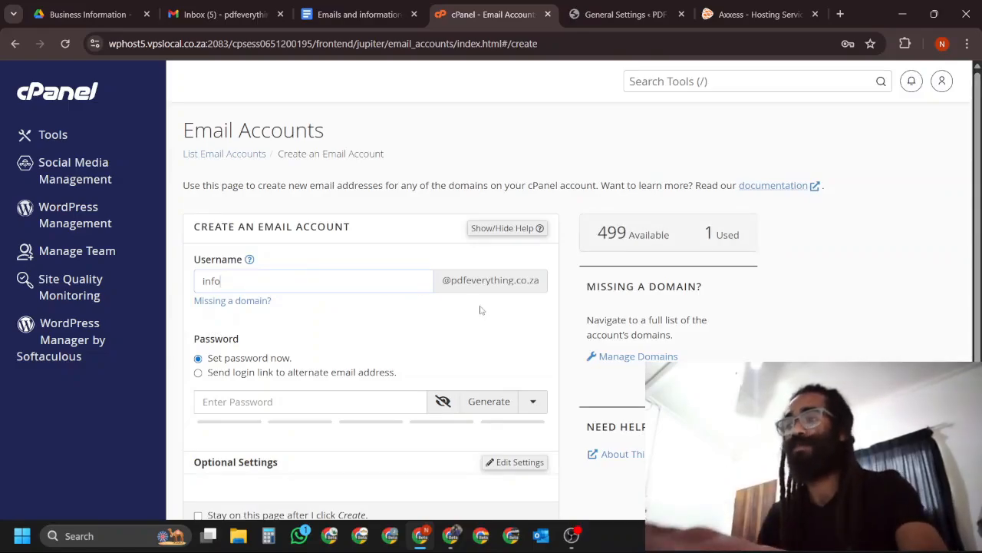
key("BackSpace")
key("BackSpace")
key("BackSpace")
key("BackSpace")
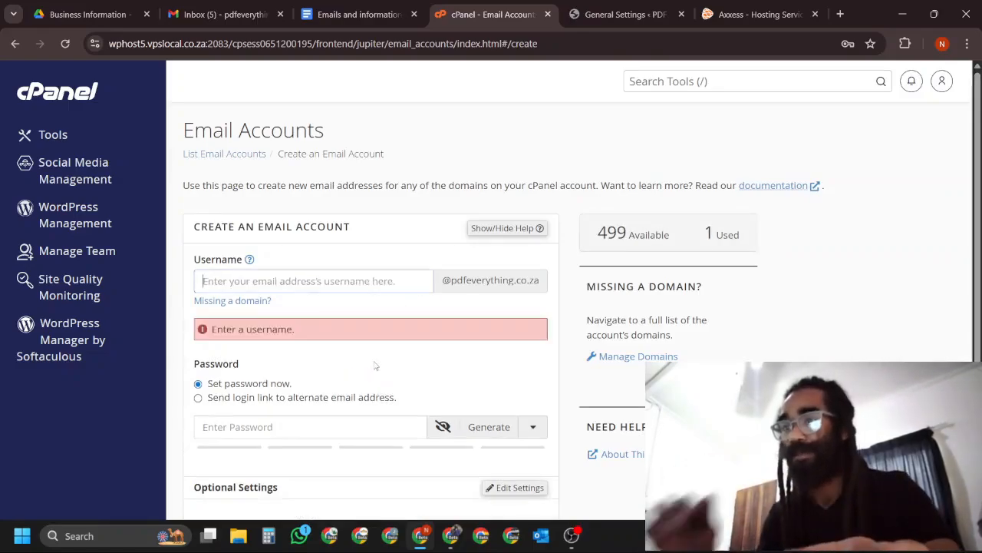
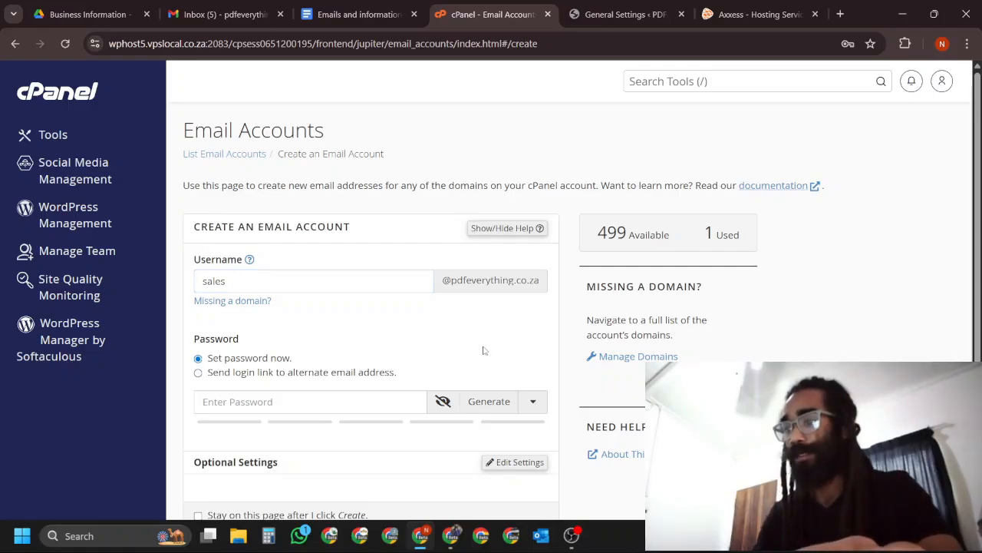
left_click(483, 402)
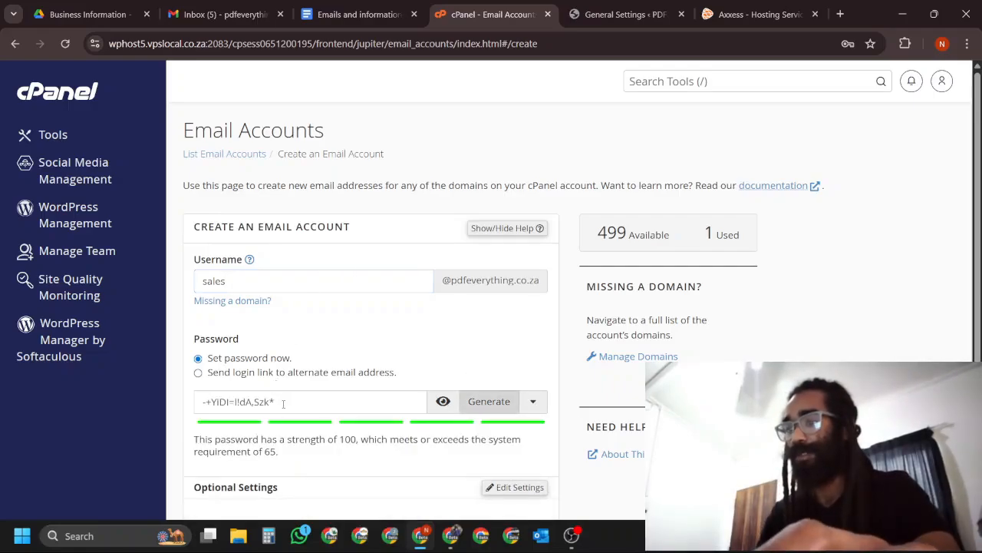
left_click_drag(284, 404, 159, 409)
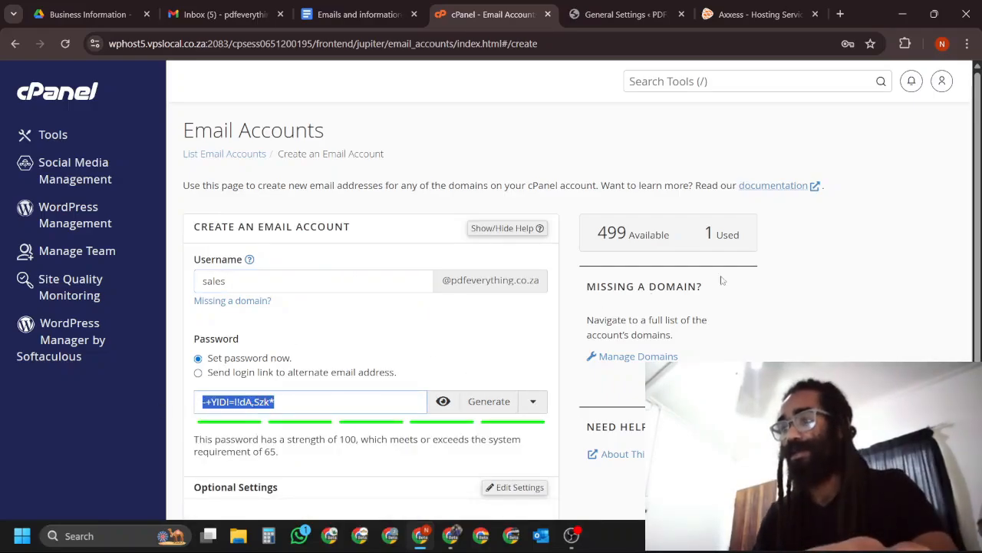
scroll(787, 286, "down", 2)
left_click(239, 436)
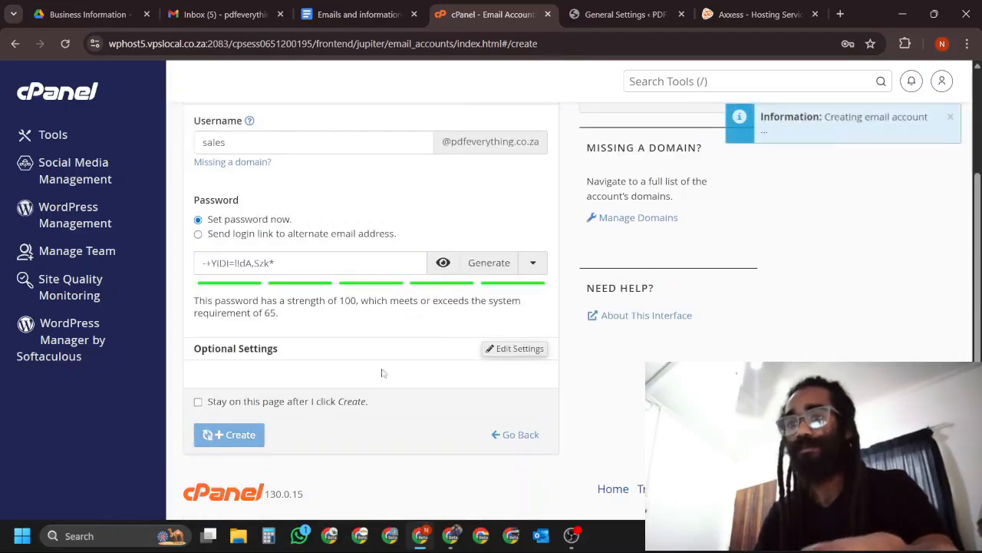
left_click(776, 328)
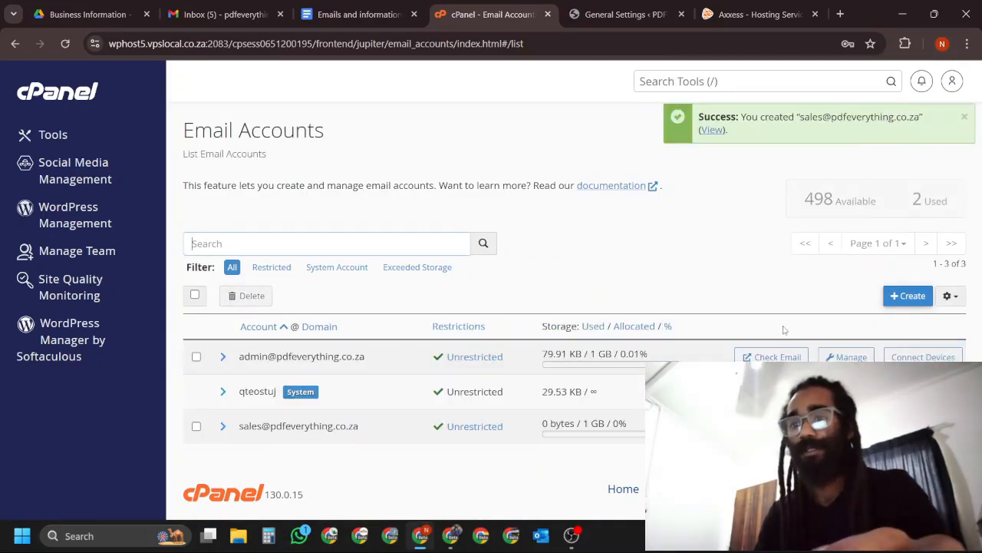
Open webmail for the sales account, agree to the usage-statistics consent, and open Roundcube with the inbox set to open at login.
left_click(771, 357)
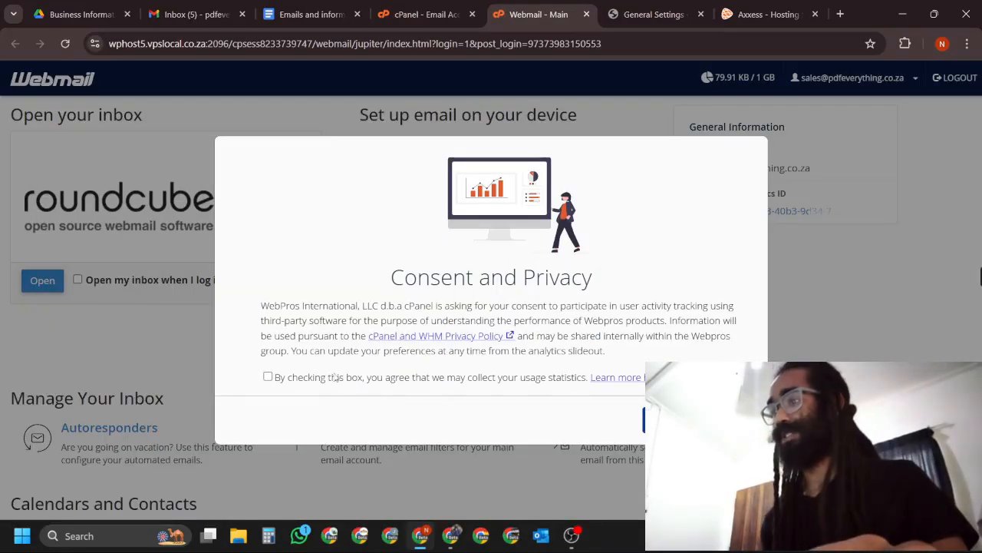
left_click(268, 376)
left_click(668, 419)
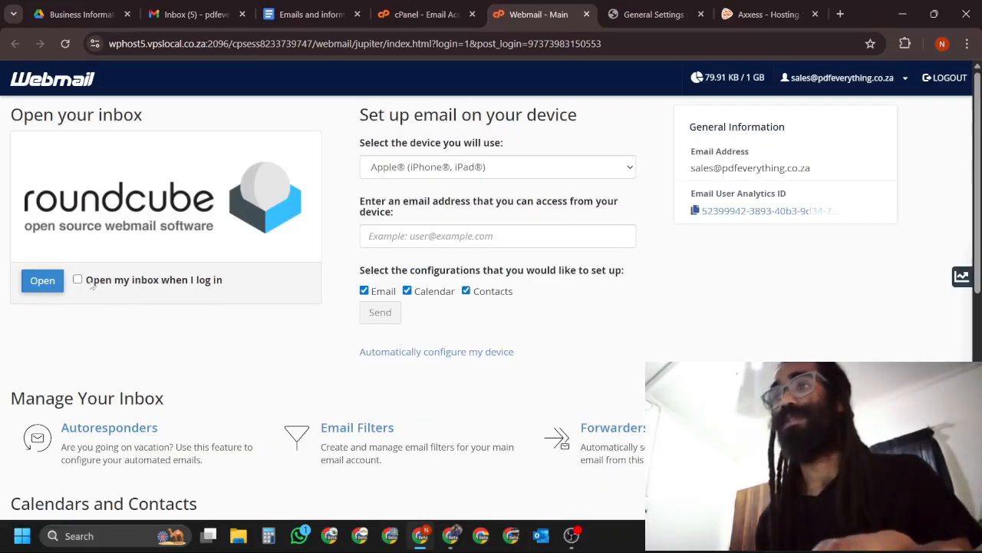
left_click(77, 279)
left_click(53, 288)
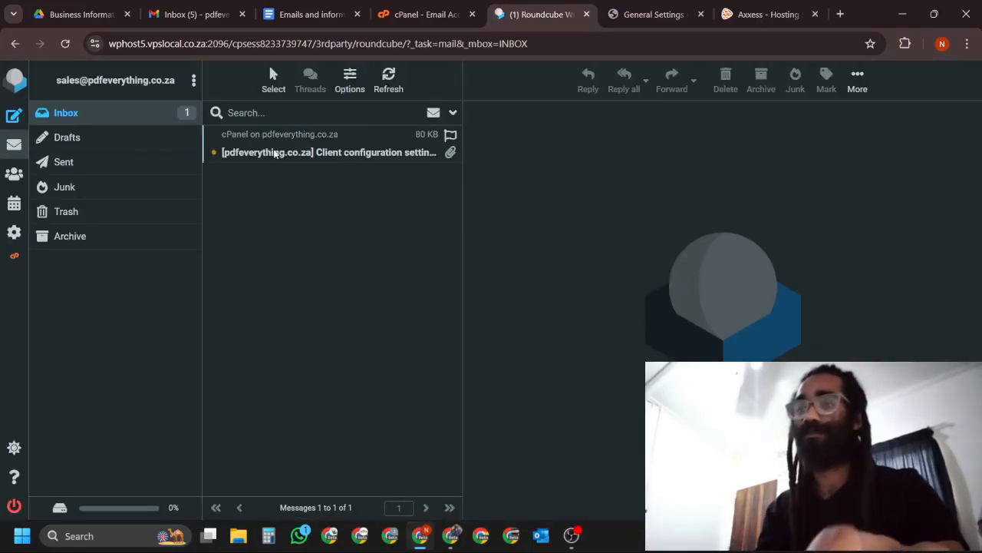
Copy the Secure SSL/TLS settings from the sales inbox's client configuration message and paste them below the admin table in the document.
left_click(329, 152)
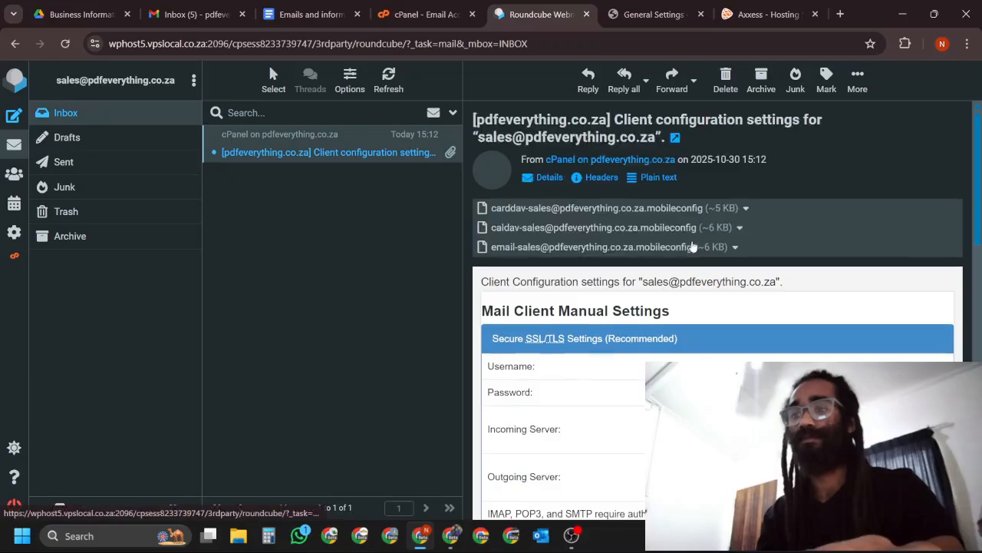
scroll(693, 246, "down", 2)
left_click_drag(691, 375, 492, 201)
key("ctrl+c")
left_click(313, 14)
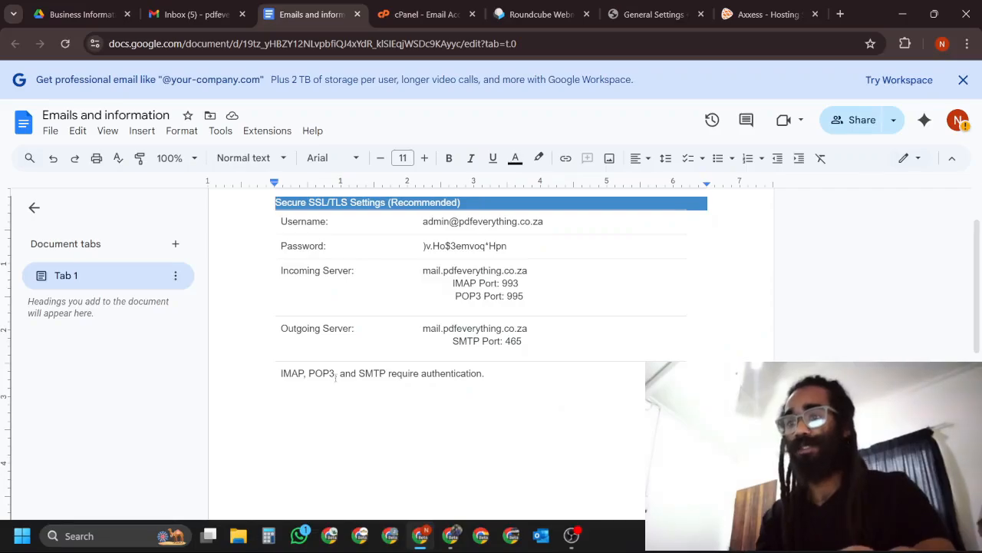
key("ctrl+v")
Replace the Password placeholder in the document's sales settings table with the sales account password from the clipboard history.
left_click_drag(581, 328, 430, 328)
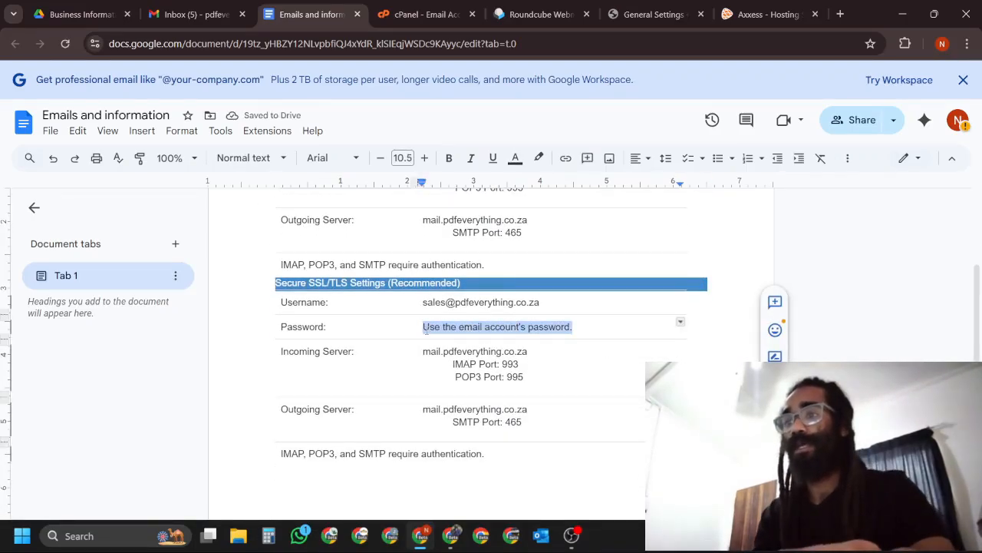
key("super+v")
left_click(520, 225)
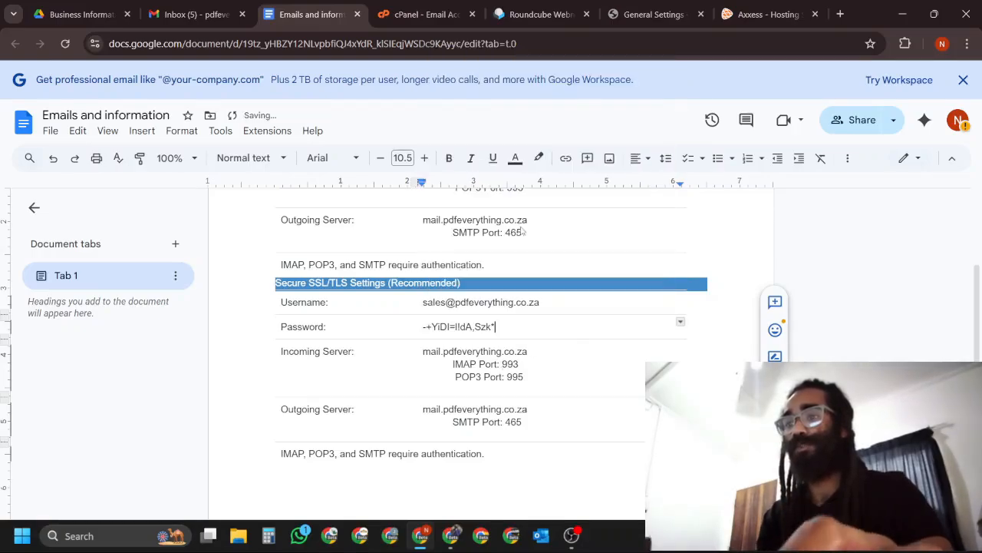
left_click(524, 462)
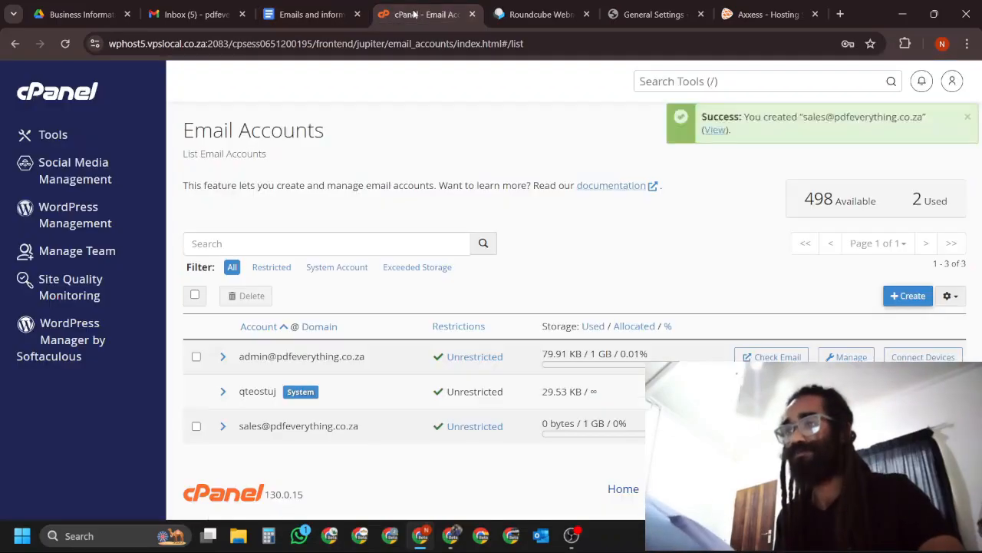
Close the sales account's Roundcube tab, return to the WordPress admin and bring up the plugin options.
left_click(407, 14)
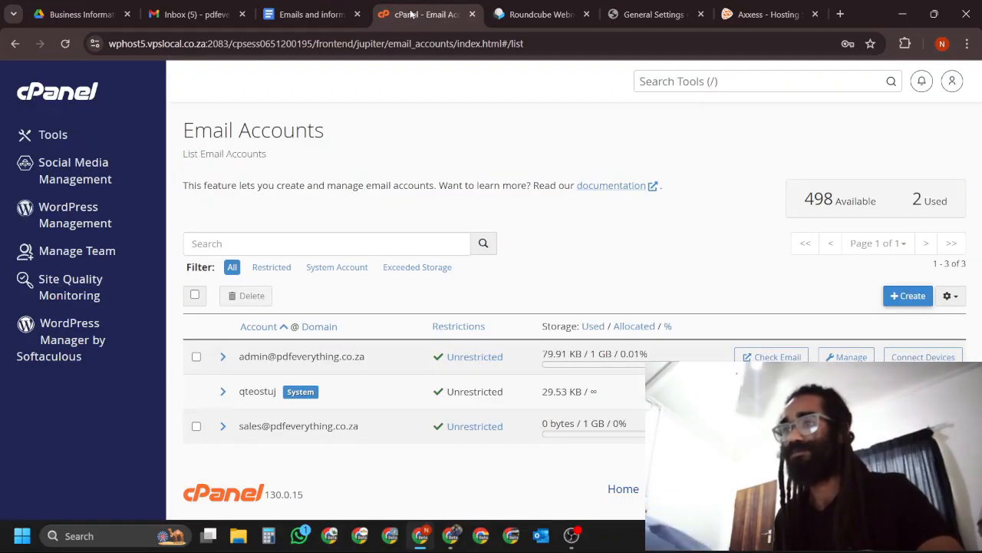
left_click(310, 9)
left_click(568, 14)
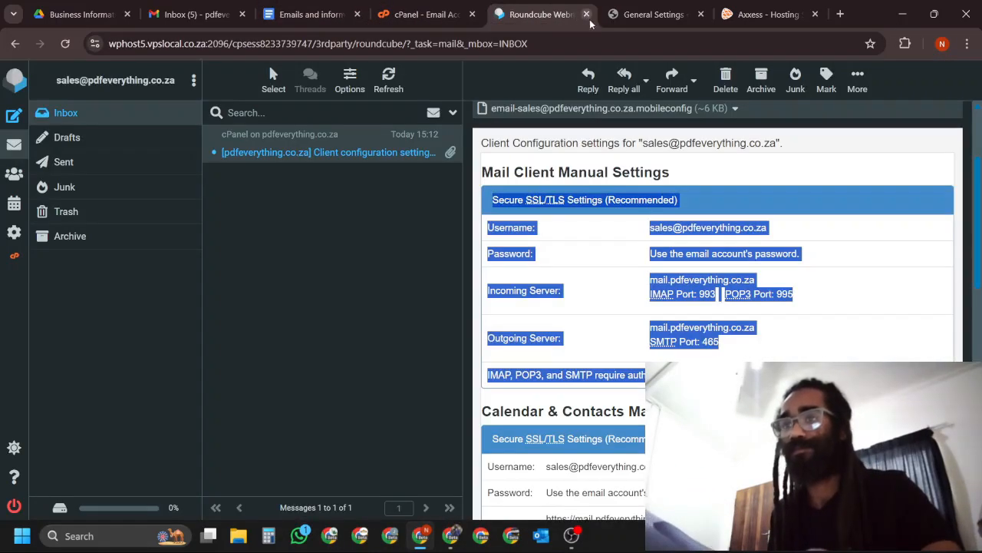
left_click(587, 14)
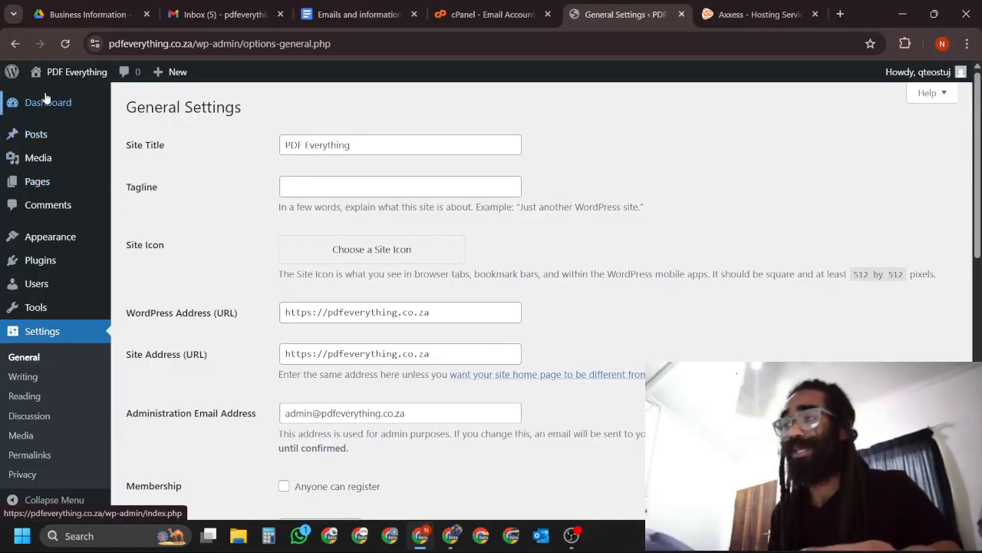
mouse_move(50, 262)
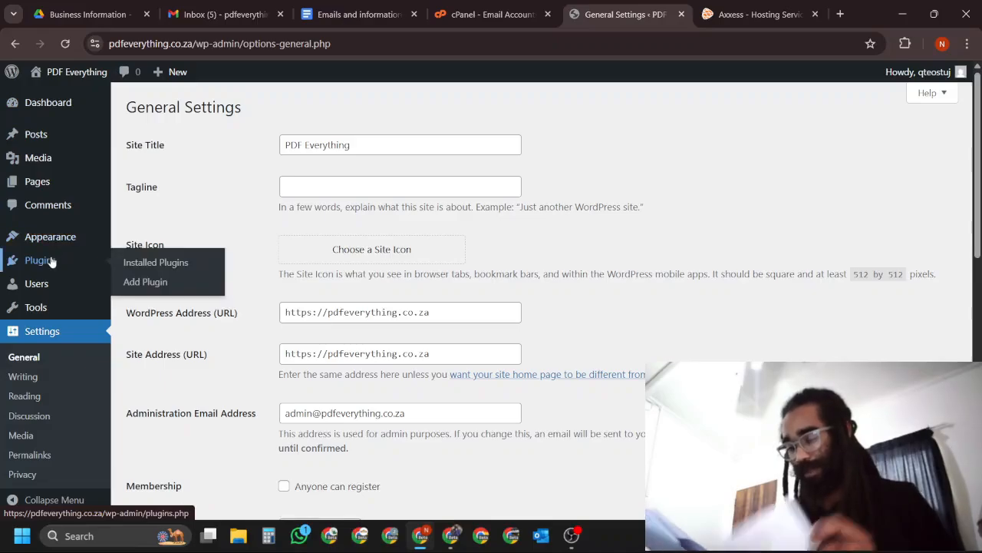